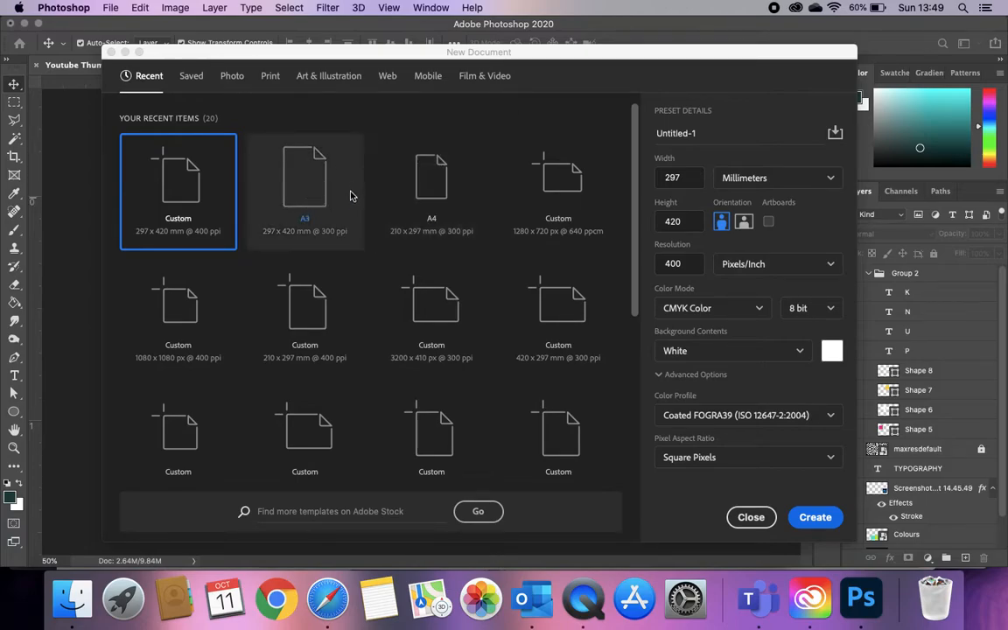
- Choose the A3 print preset for the new document and name it Punk Collage
{"action": "left_click", "coordinate": [329, 194]}
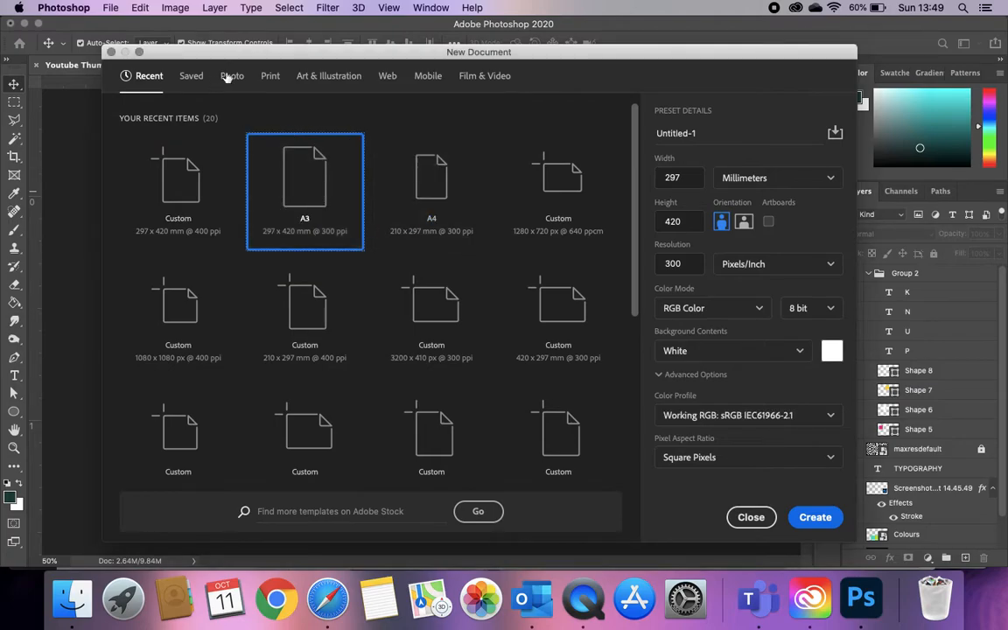
{"action": "left_click", "coordinate": [267, 77]}
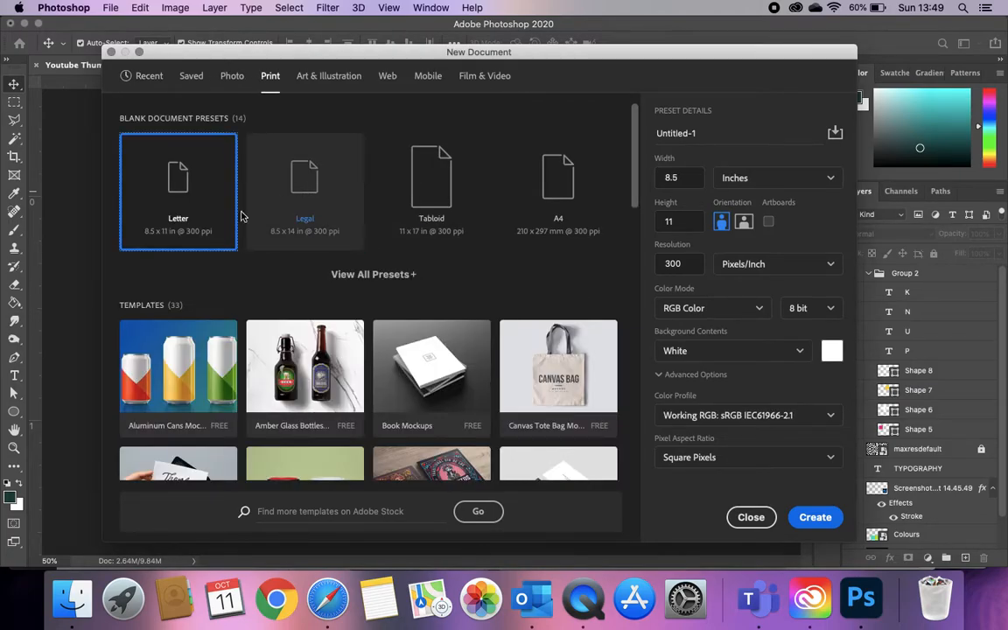
{"action": "left_click", "coordinate": [405, 274]}
{"action": "left_click", "coordinate": [434, 330]}
{"action": "left_click", "coordinate": [711, 135]}
{"action": "key", "text": "BackSpace"}
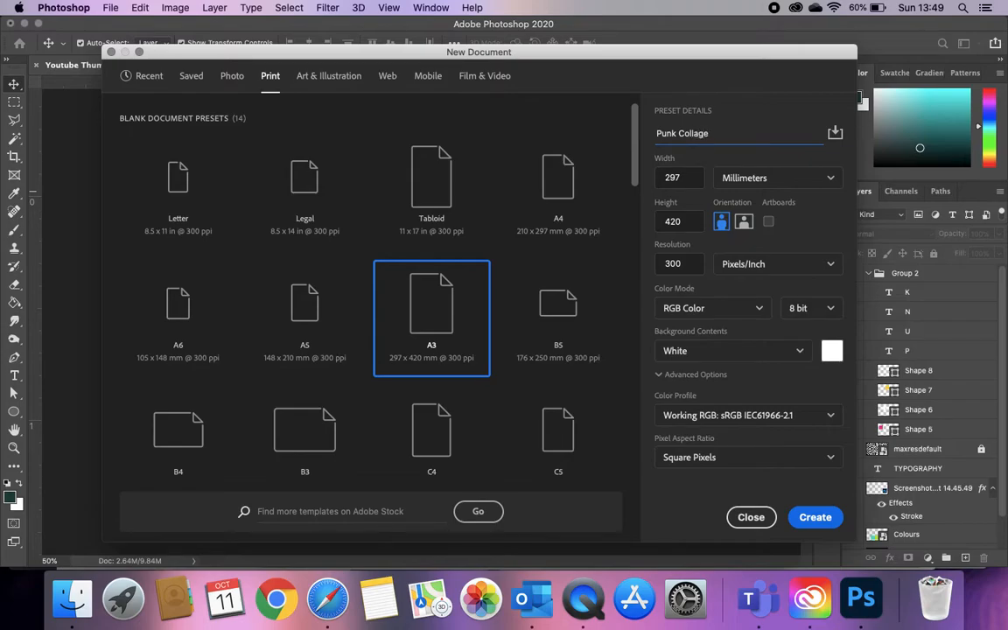
- Set the resolution to 400 pixels/inch and the color mode to CMYK Color, and create the document
{"action": "double_click", "coordinate": [673, 265]}
{"action": "type", "text": "4"}
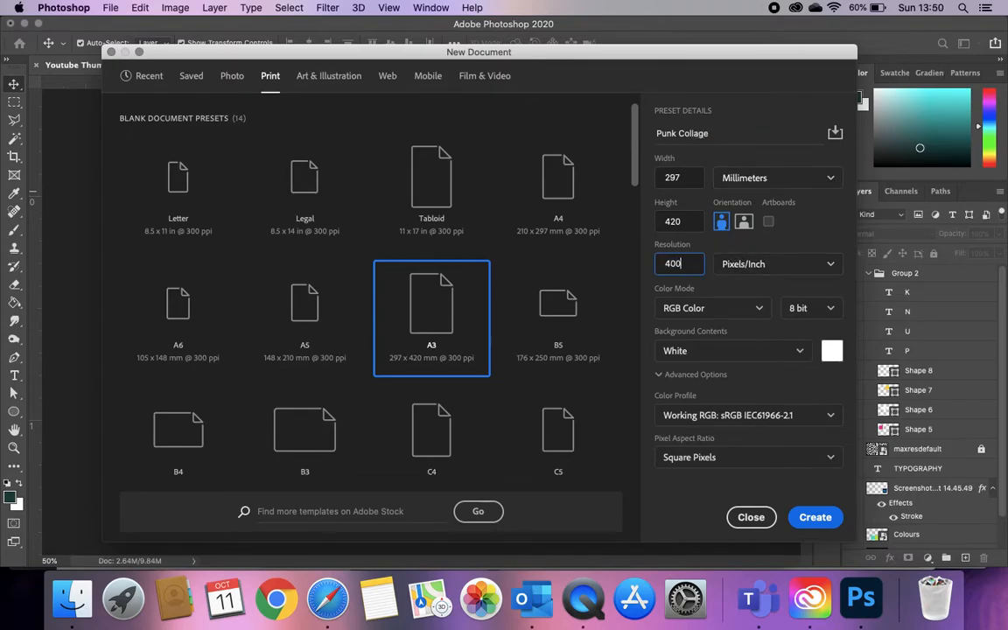
{"action": "left_click", "coordinate": [731, 308]}
{"action": "left_click", "coordinate": [713, 411]}
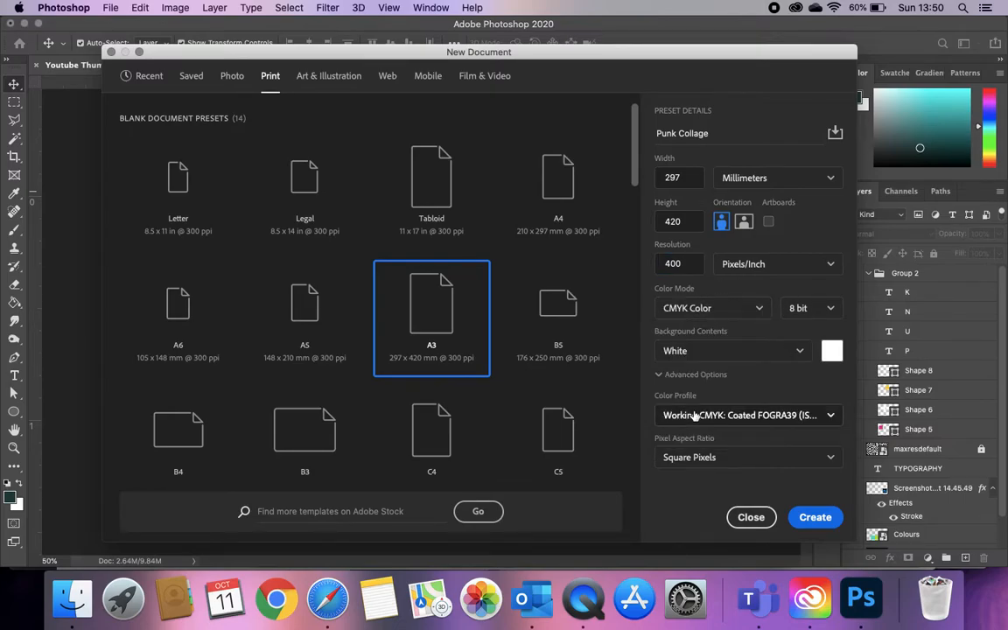
{"action": "left_click", "coordinate": [818, 519]}
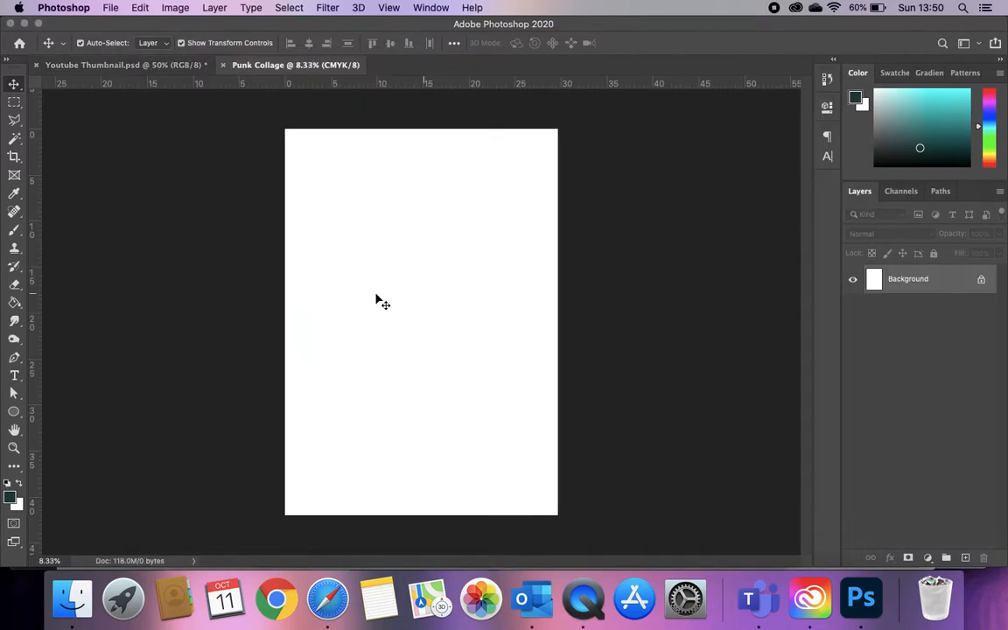
- Switch to Finder and examine the photos, torn-paper textures and pin image in the PUNK folder
{"action": "left_click", "coordinate": [74, 604]}
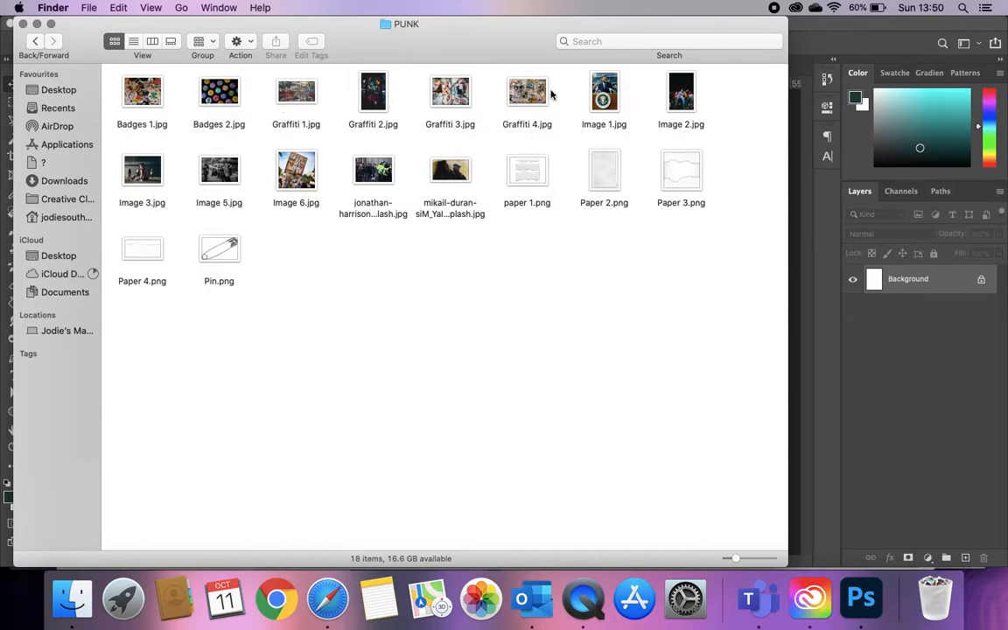
{"action": "left_click", "coordinate": [678, 92]}
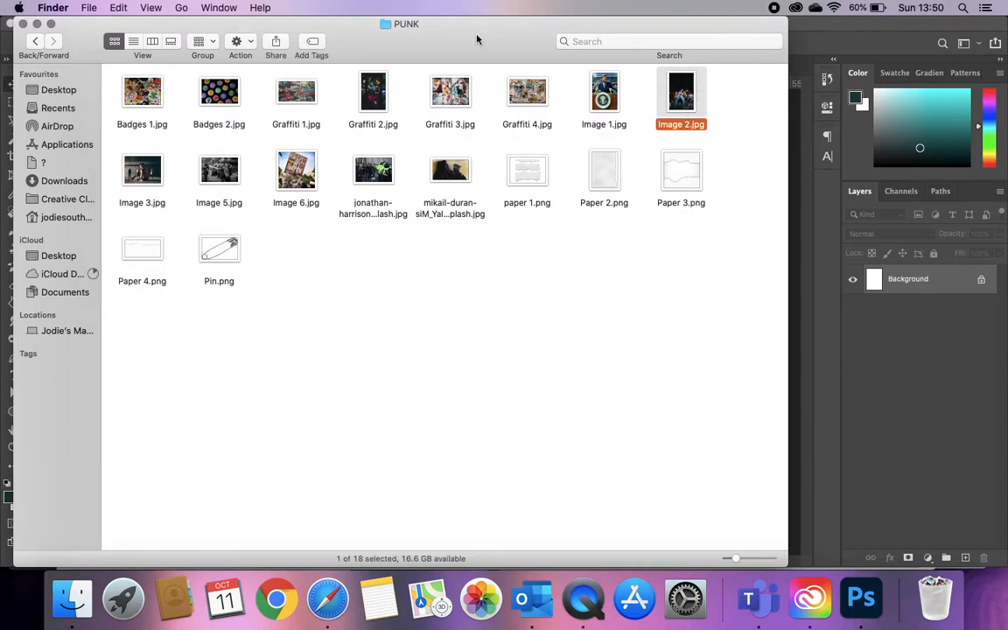
{"action": "left_click", "coordinate": [144, 173]}
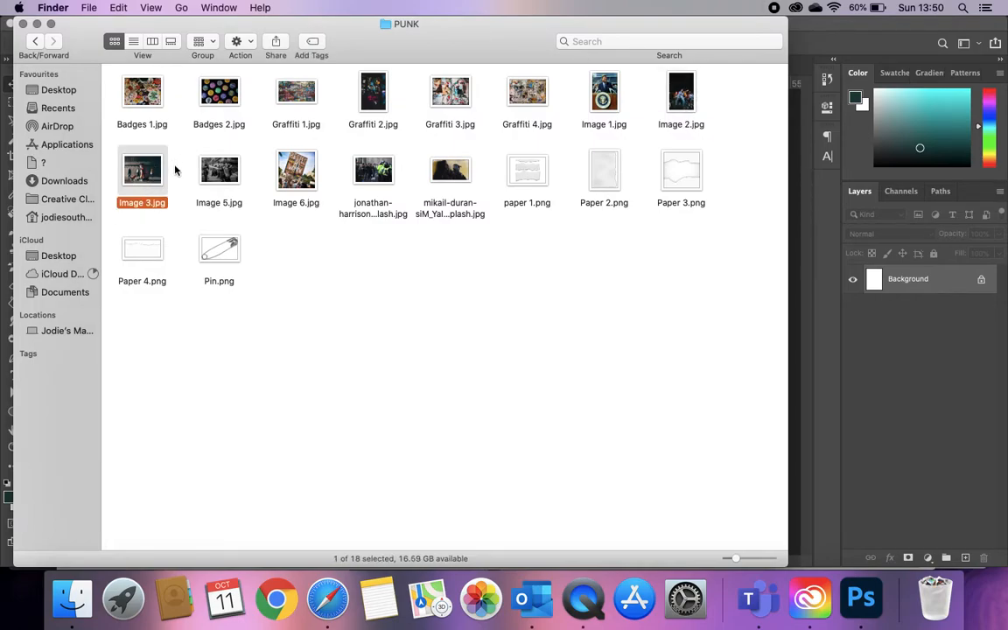
{"action": "left_click", "coordinate": [451, 172]}
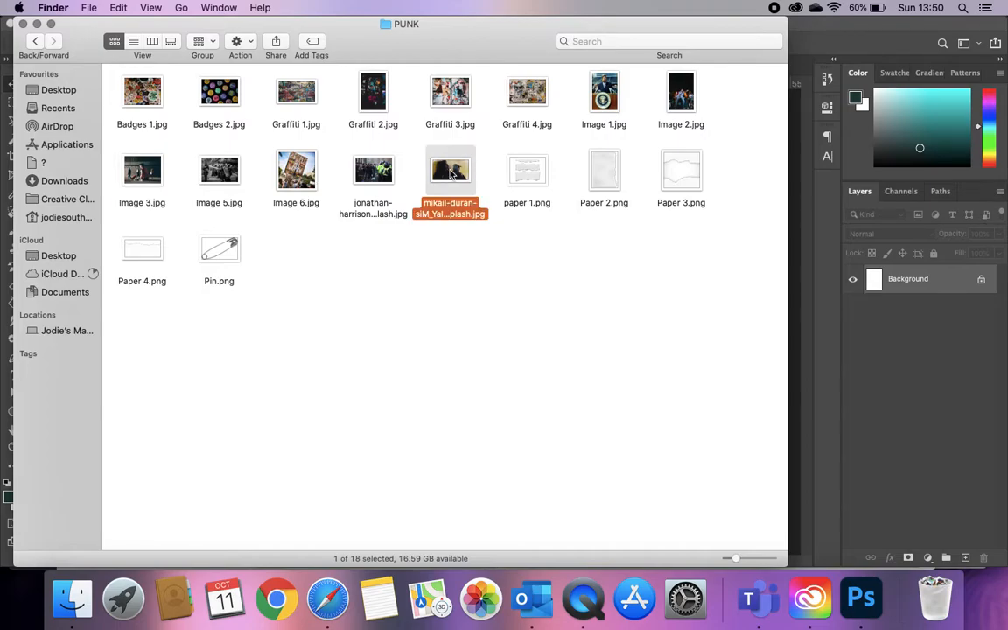
{"action": "left_click", "coordinate": [685, 98]}
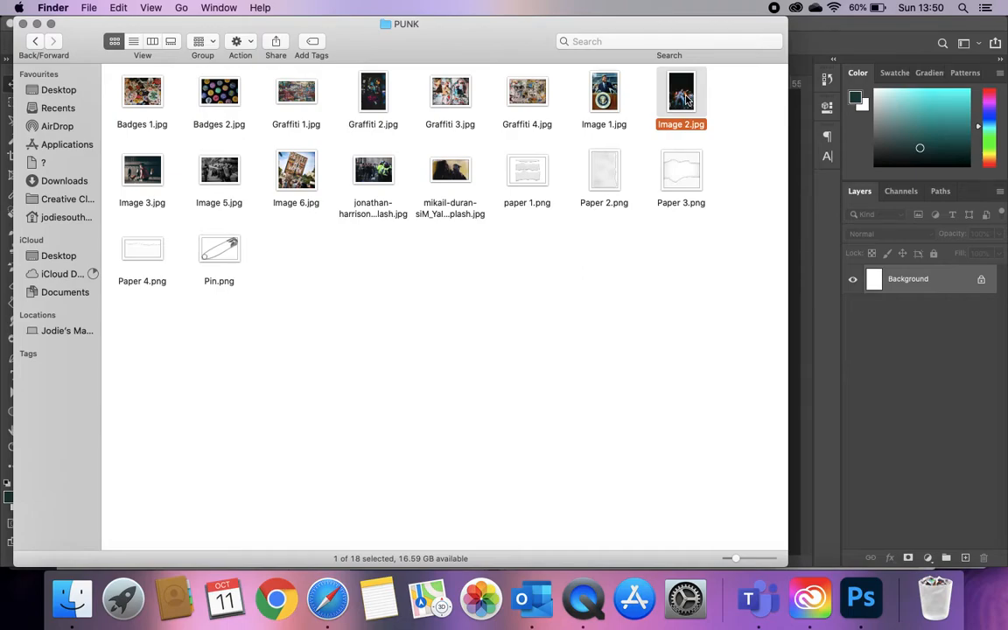
{"action": "left_click", "coordinate": [610, 88]}
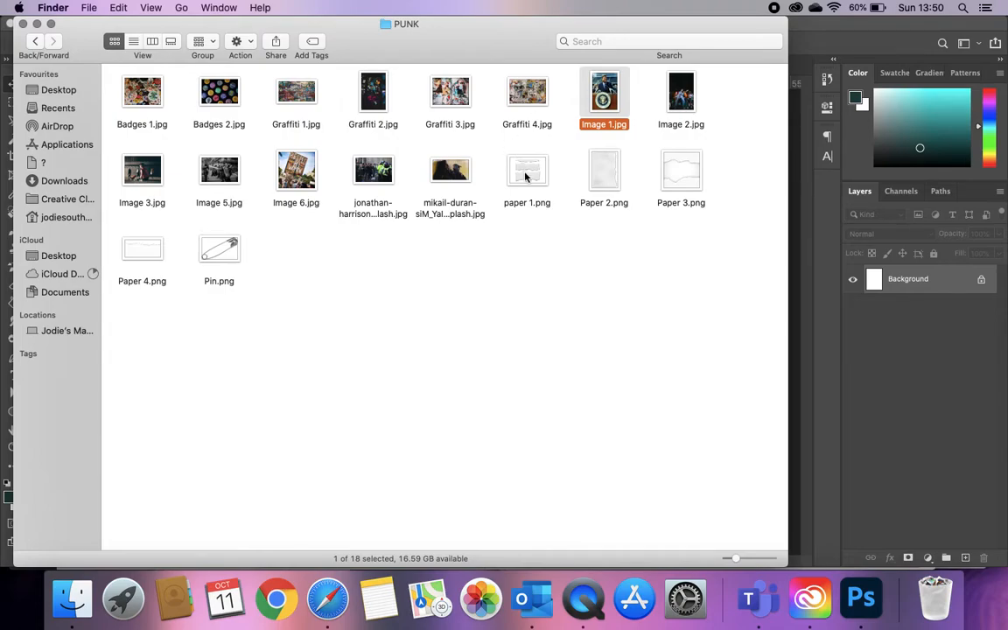
{"action": "left_click", "coordinate": [529, 263]}
{"action": "left_click_drag", "start_coordinate": [522, 224], "coordinate": [720, 200]}
{"action": "left_click", "coordinate": [163, 251]}
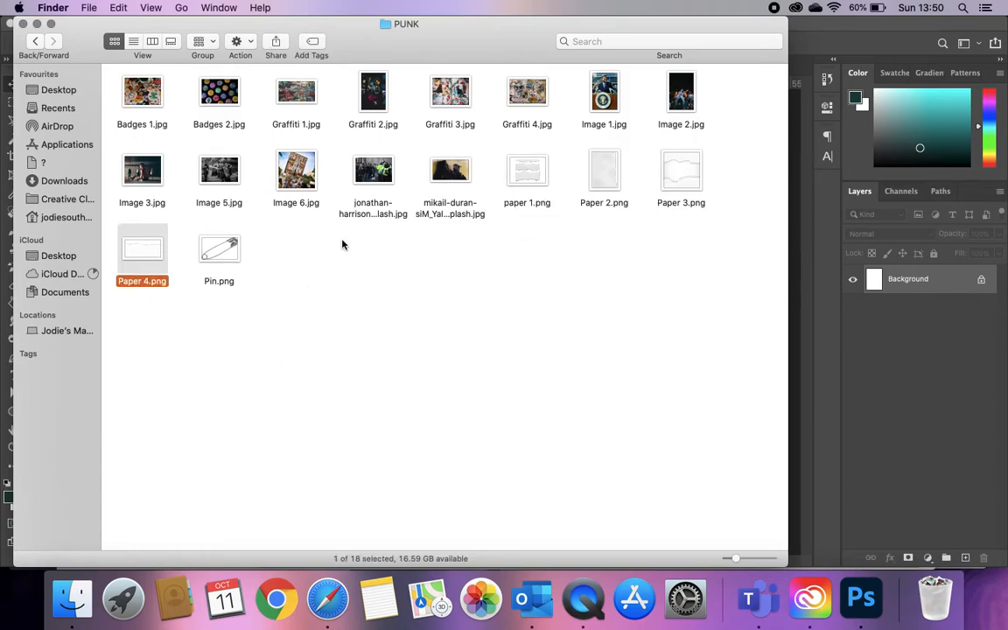
{"action": "left_click", "coordinate": [200, 255]}
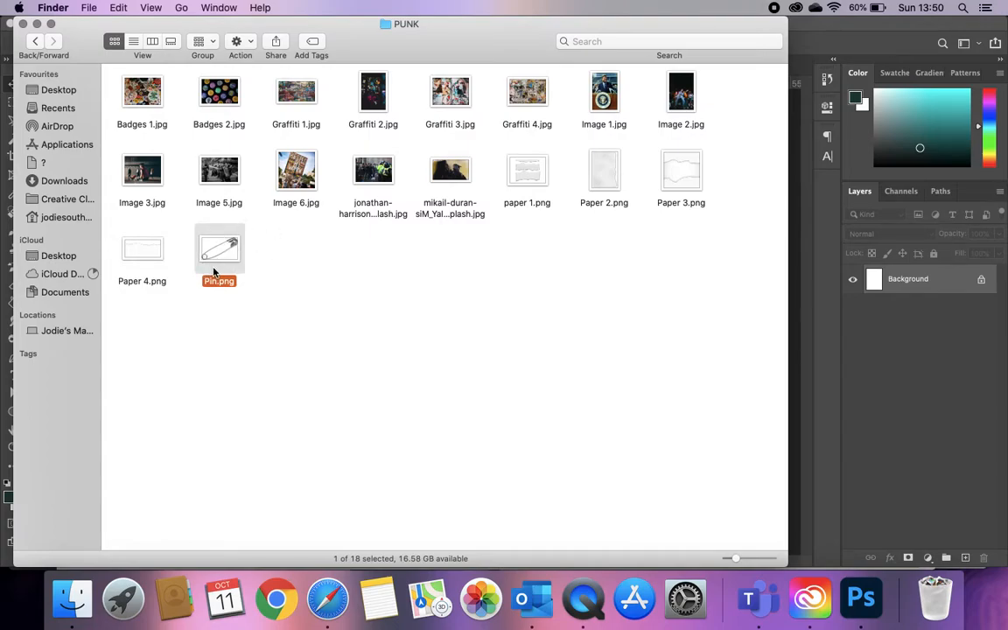
{"action": "left_click", "coordinate": [336, 232]}
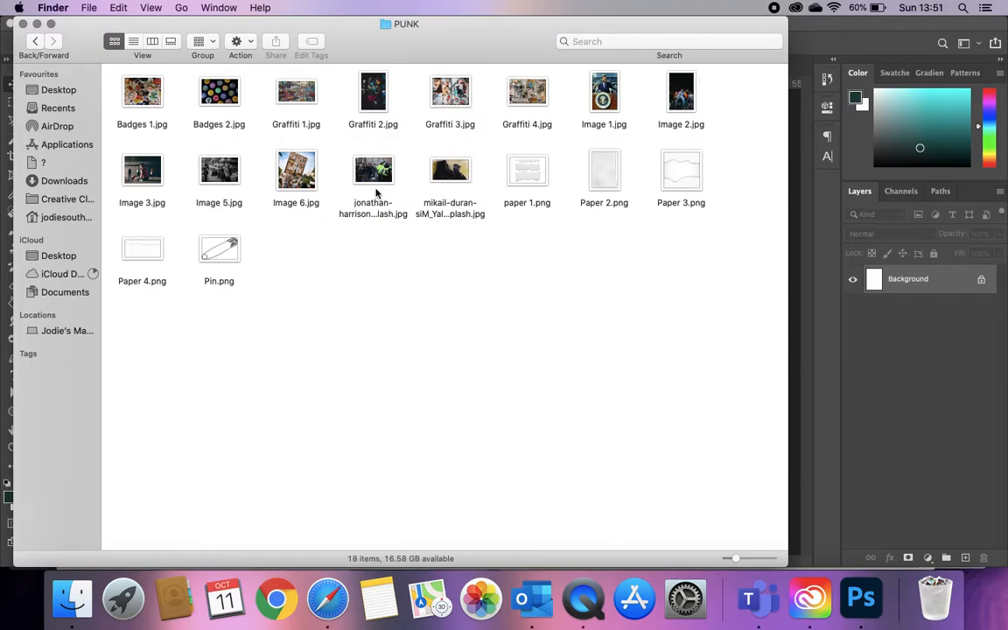
- Place Image 1.jpg from the PUNK folder into the Punk Collage document at page height
{"action": "left_click", "coordinate": [602, 92]}
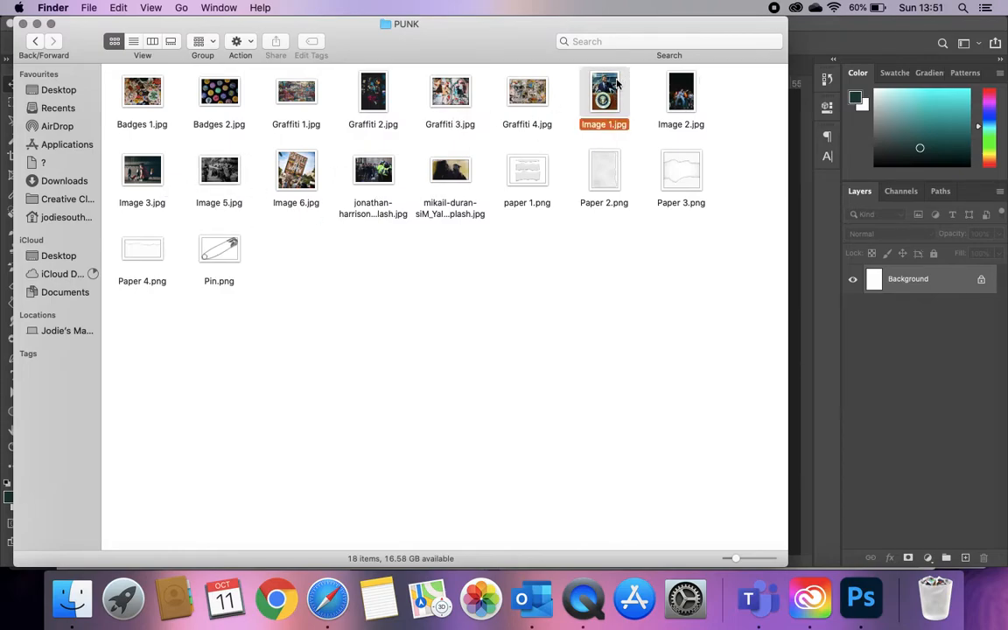
{"action": "left_click_drag", "start_coordinate": [624, 31], "coordinate": [206, 174]}
{"action": "left_click_drag", "start_coordinate": [196, 232], "coordinate": [459, 273]}
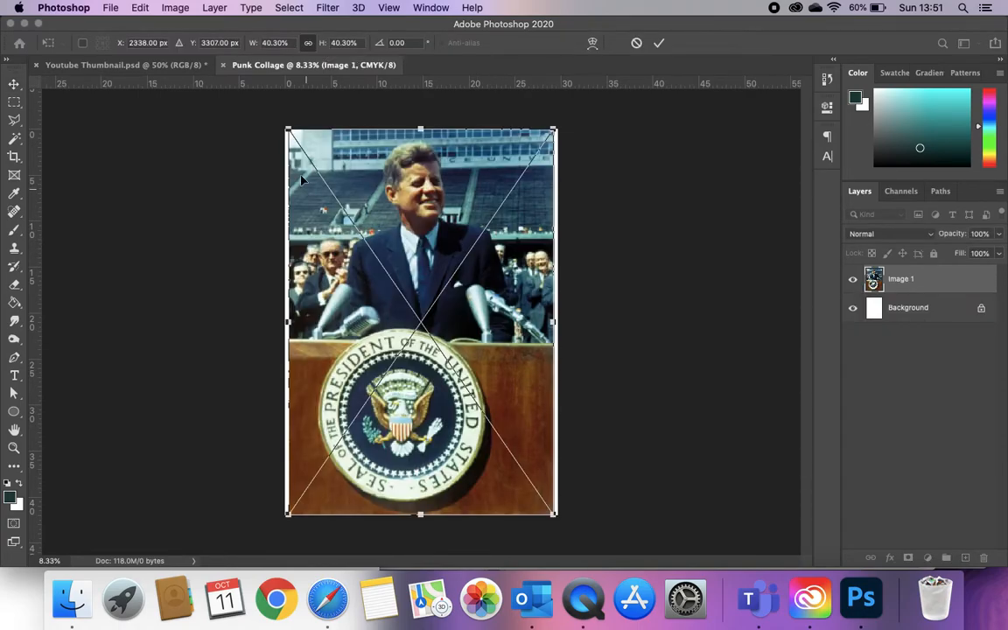
{"action": "left_click", "coordinate": [665, 42]}
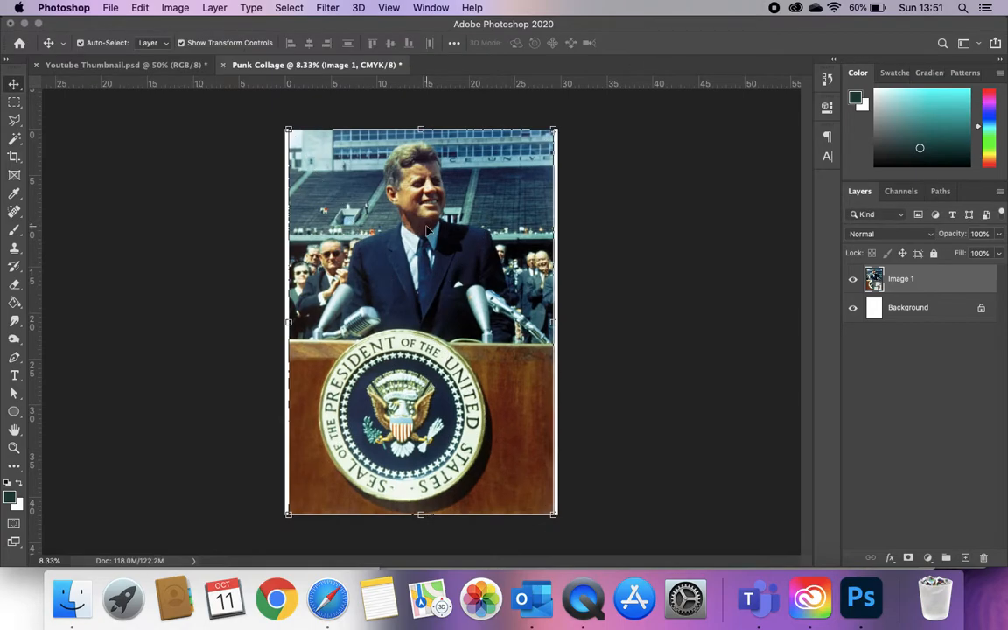
{"action": "left_click", "coordinate": [256, 284]}
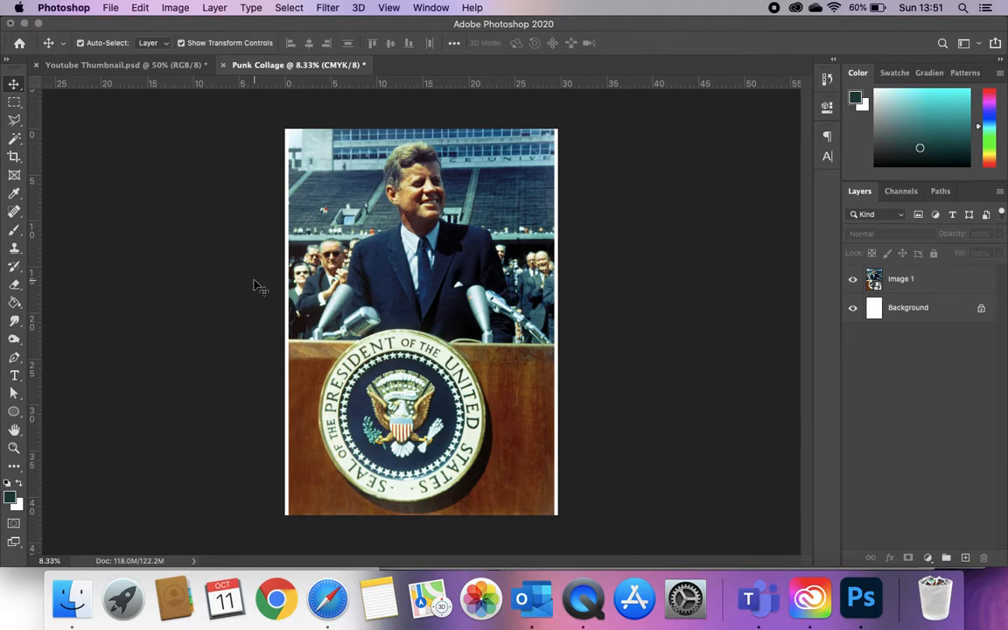
- Colorize the Image 1 layer teal with Hue/Saturation, using hue 171, saturation 41 and lightness +1
{"action": "left_click", "coordinate": [386, 254]}
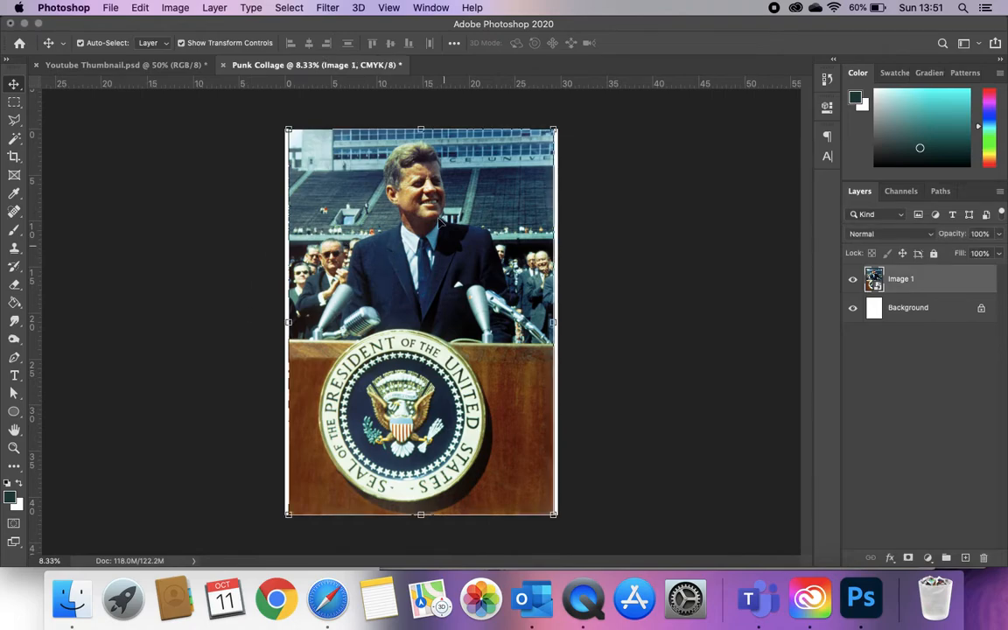
{"action": "left_click", "coordinate": [174, 8]}
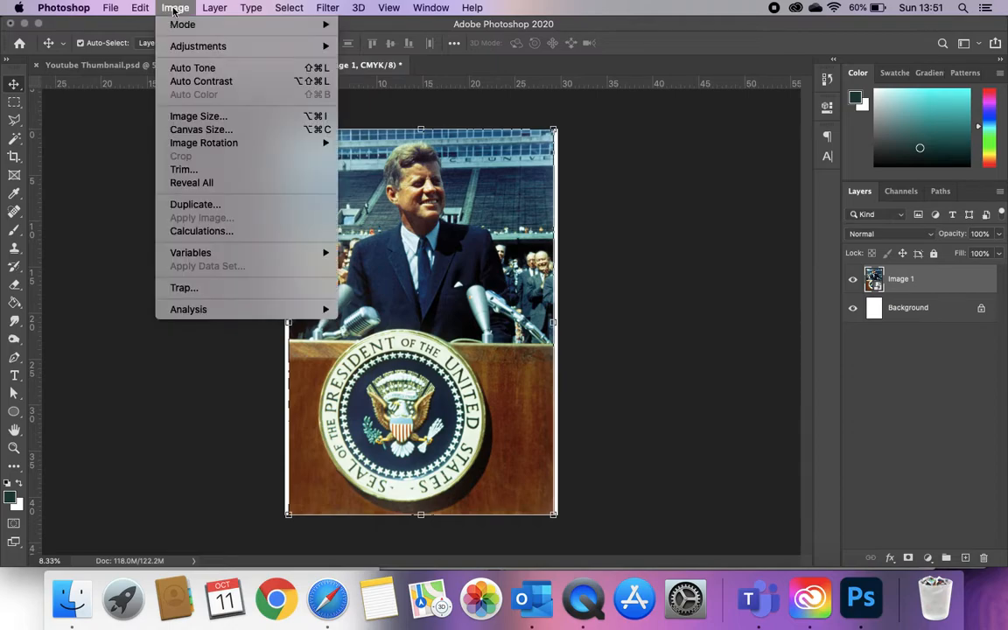
{"action": "mouse_move", "coordinate": [196, 52]}
{"action": "left_click", "coordinate": [391, 121]}
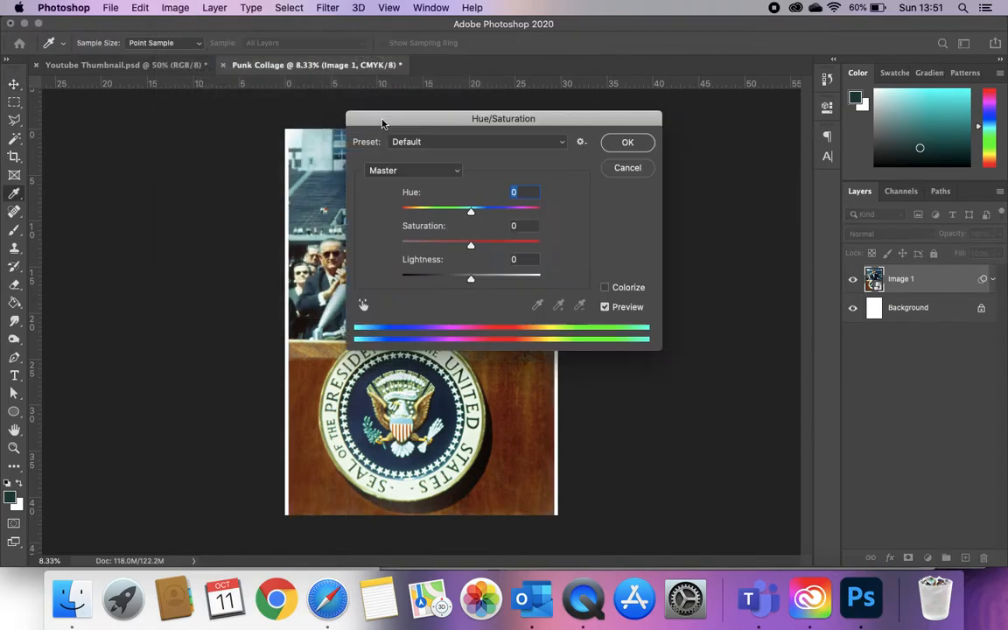
{"action": "left_click_drag", "start_coordinate": [637, 117], "coordinate": [850, 108]}
{"action": "left_click", "coordinate": [820, 278]}
{"action": "left_click_drag", "start_coordinate": [682, 202], "coordinate": [684, 272]}
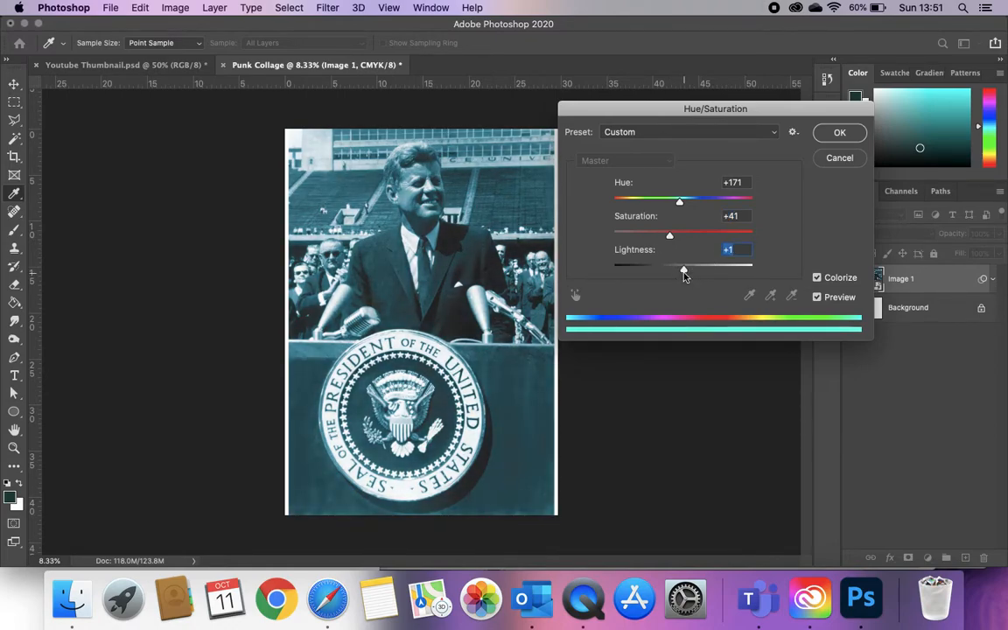
{"action": "left_click", "coordinate": [840, 134]}
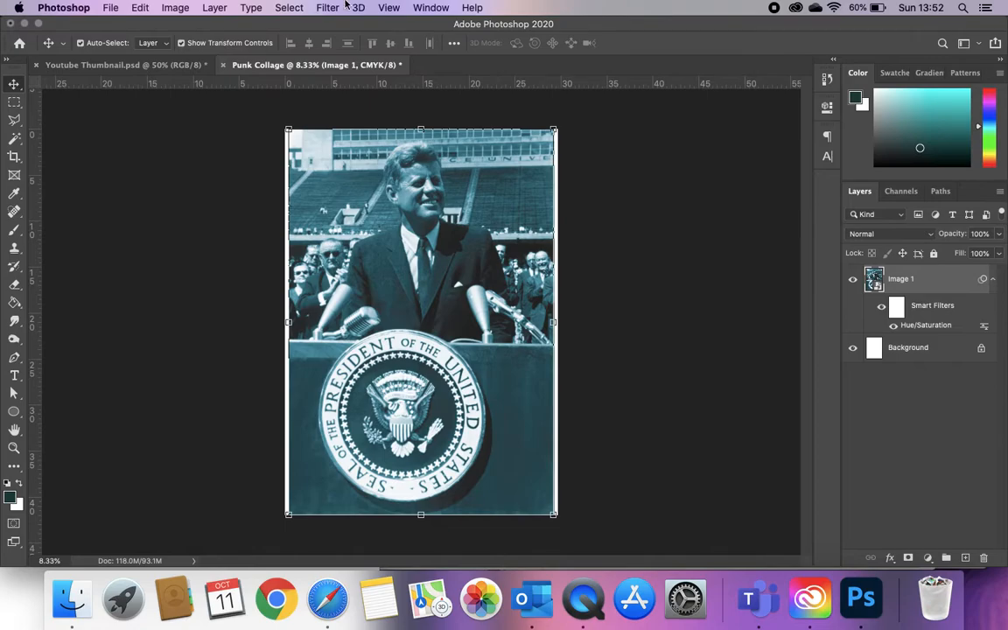
- Apply a Color Halftone filter with a maximum radius of 8 pixels to the Image 1 layer and inspect the dots up close
{"action": "left_click", "coordinate": [175, 9]}
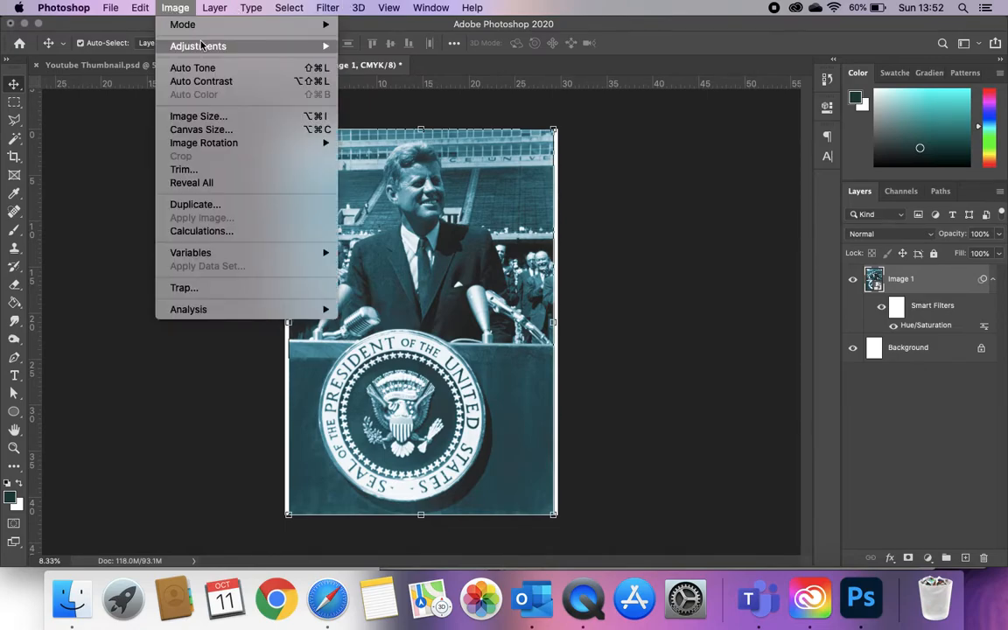
{"action": "mouse_move", "coordinate": [207, 48]}
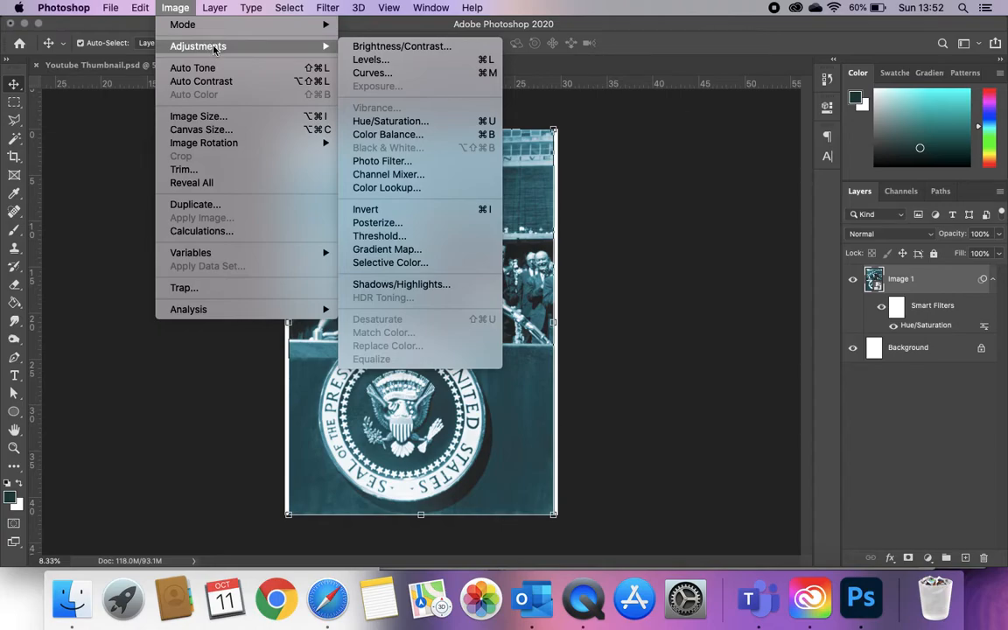
{"action": "mouse_move", "coordinate": [335, 7]}
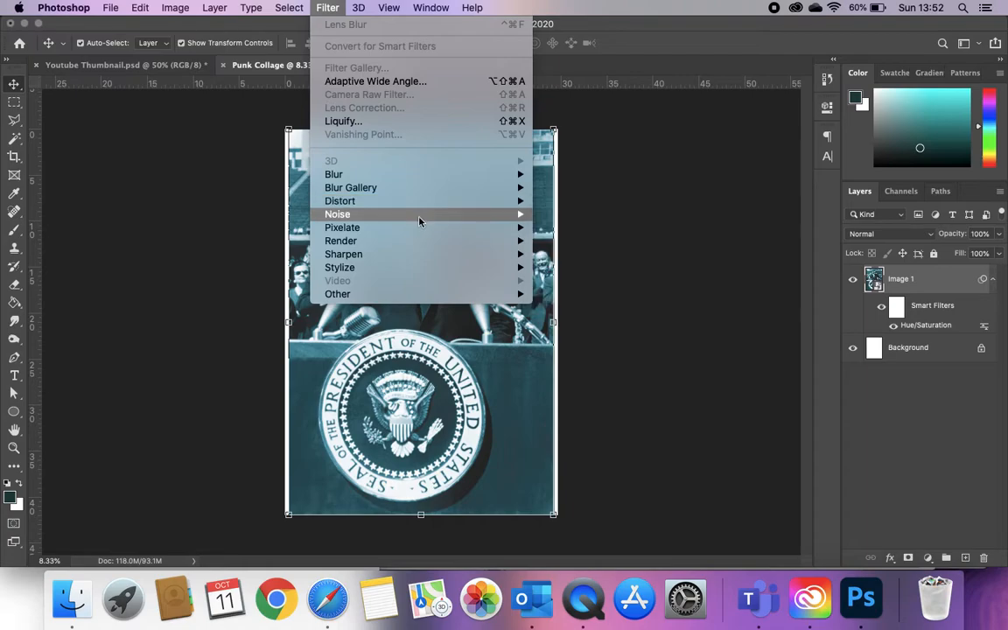
{"action": "mouse_move", "coordinate": [429, 235]}
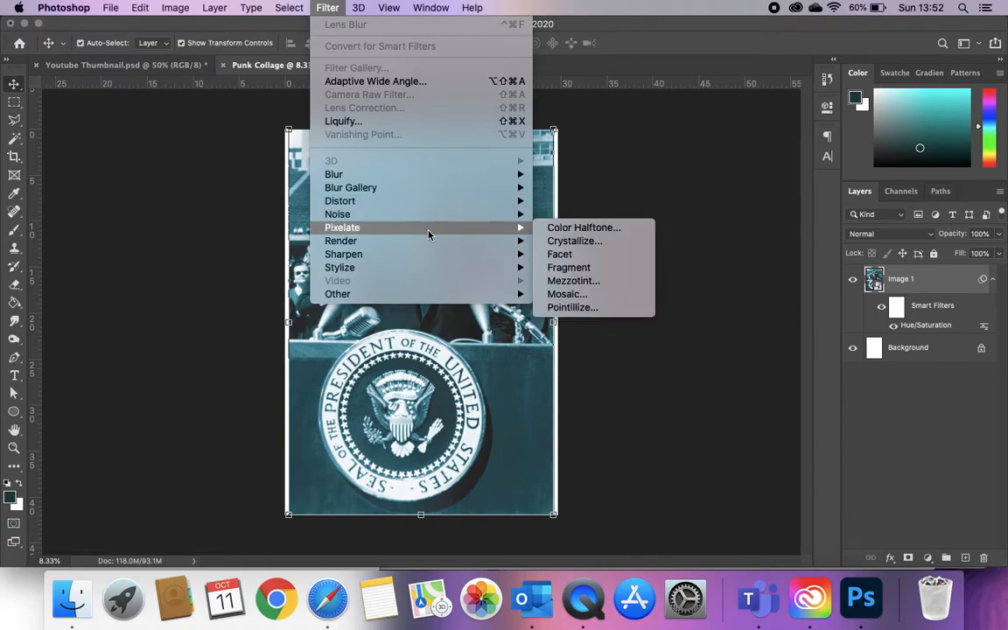
{"action": "left_click", "coordinate": [584, 230]}
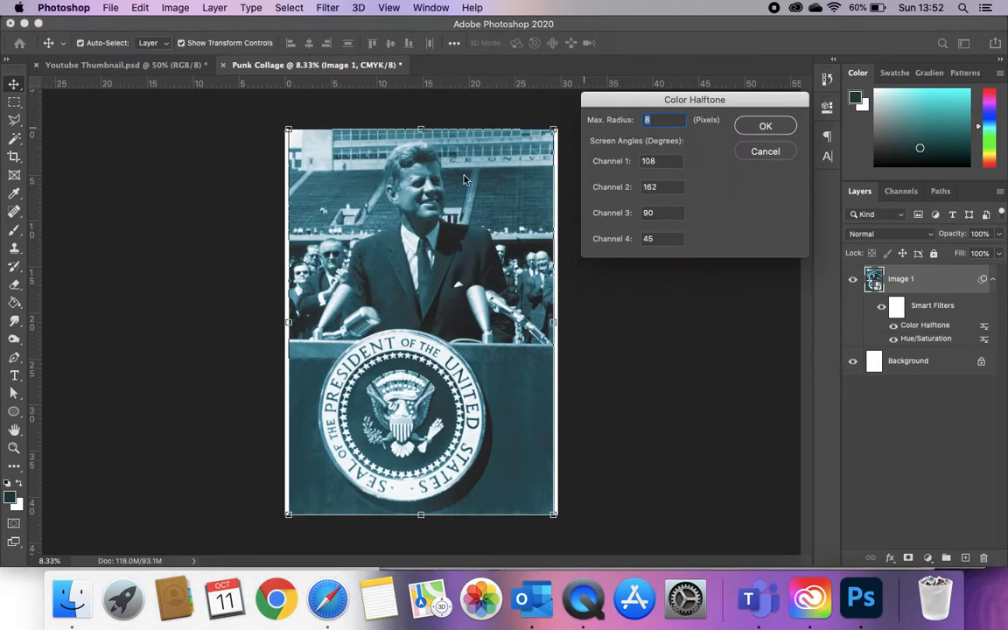
{"action": "left_click", "coordinate": [663, 120]}
{"action": "left_click", "coordinate": [771, 127]}
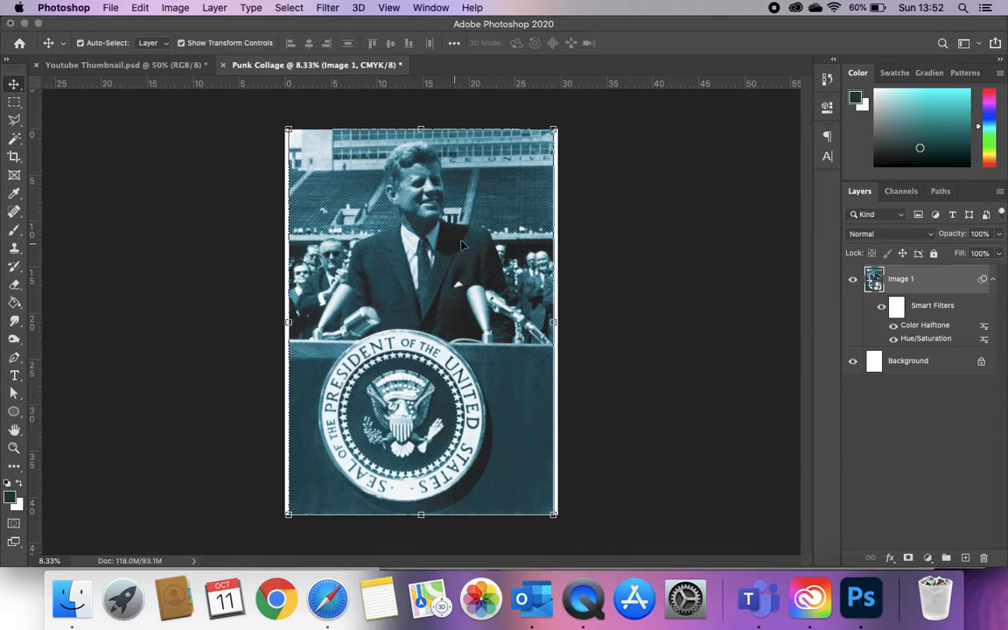
{"action": "scroll", "coordinate": [438, 364], "scroll_direction": "up", "scroll_amount": 3}
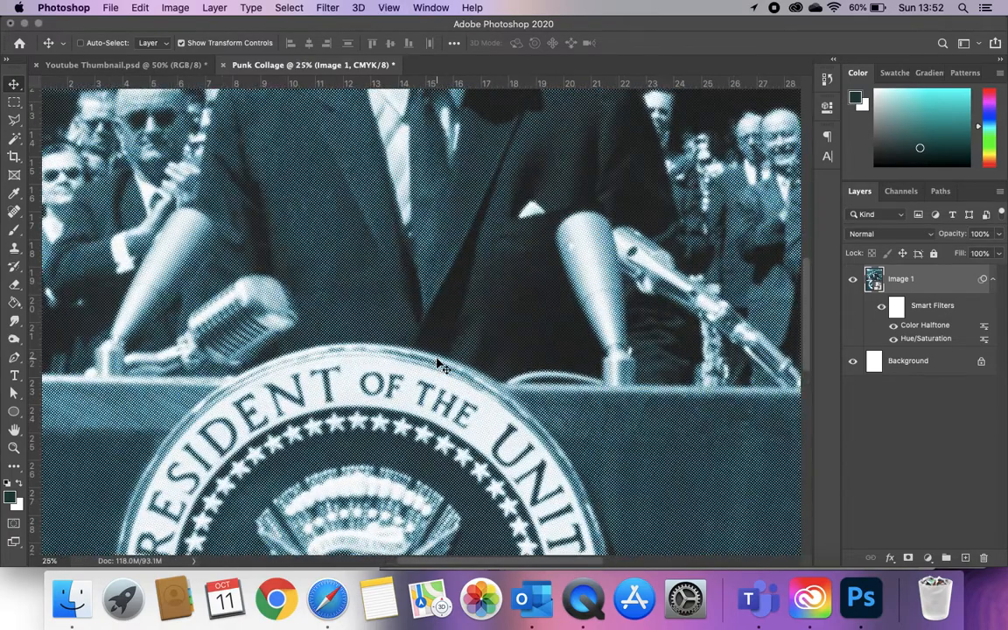
{"action": "scroll", "coordinate": [437, 363], "scroll_direction": "down", "scroll_amount": 2}
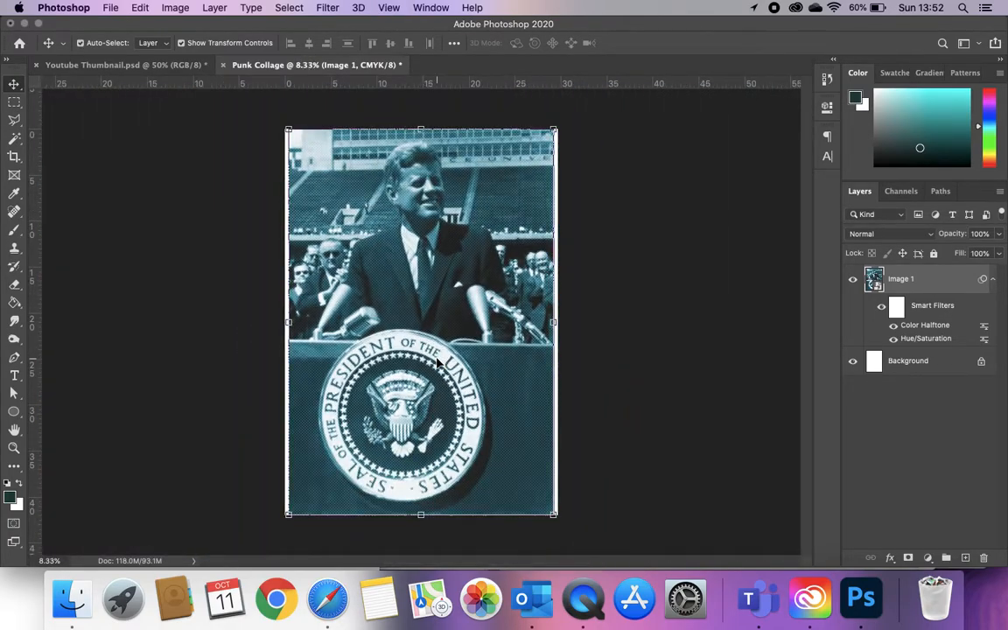
{"action": "mouse_move", "coordinate": [528, 333]}
{"action": "left_mouse_down"}
{"action": "mouse_move", "coordinate": [525, 326]}
{"action": "mouse_move", "coordinate": [528, 336]}
{"action": "left_mouse_up"}
- Place Paper 3.png from the PUNK folder over the halftone photo in the Punk Collage document
{"action": "left_click", "coordinate": [64, 617]}
{"action": "left_click_drag", "start_coordinate": [281, 168], "coordinate": [404, 77]}
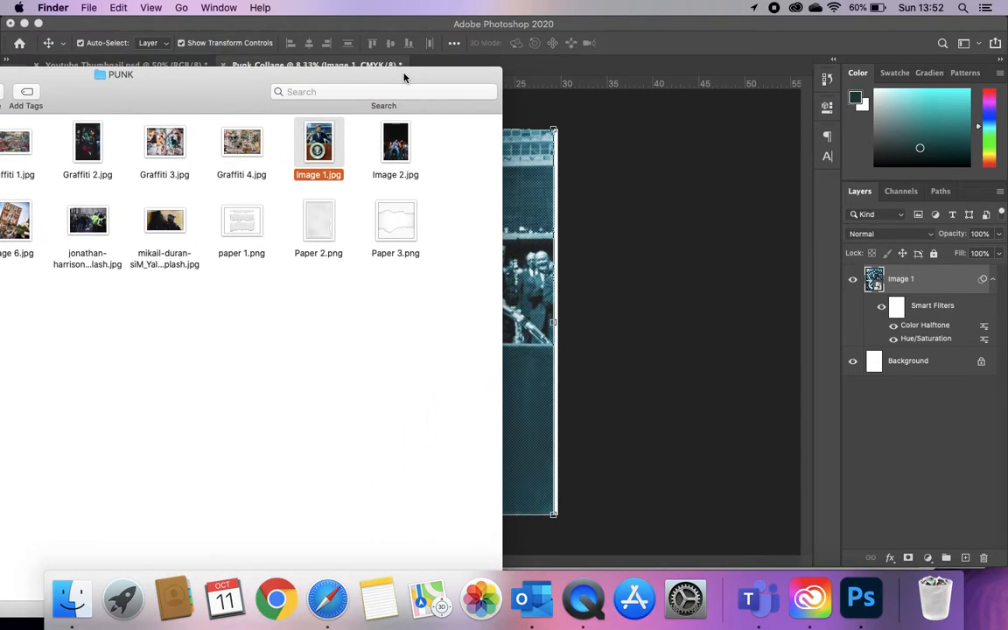
{"action": "left_click", "coordinate": [403, 225]}
{"action": "left_click_drag", "start_coordinate": [403, 226], "coordinate": [498, 242]}
{"action": "key", "text": "Return"}
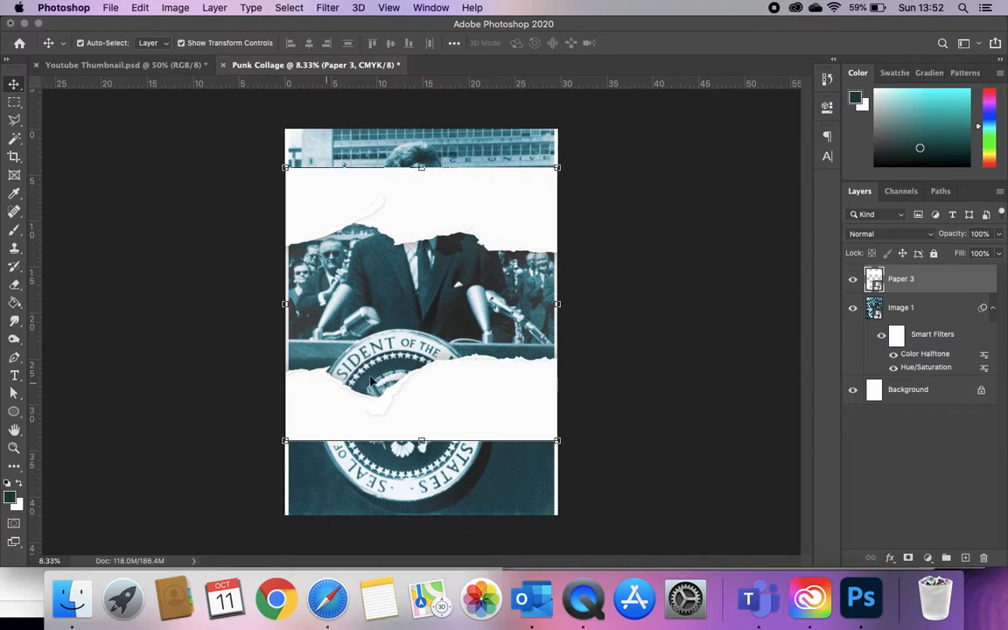
- Rotate the torn paper a quarter turn and move it to the page's upper edge so its strips flank the speaker
{"action": "left_click_drag", "start_coordinate": [487, 376], "coordinate": [504, 360]}
{"action": "left_click_drag", "start_coordinate": [551, 101], "coordinate": [546, 399]}
{"action": "left_click_drag", "start_coordinate": [498, 366], "coordinate": [529, 367]}
{"action": "key", "text": "Return"}
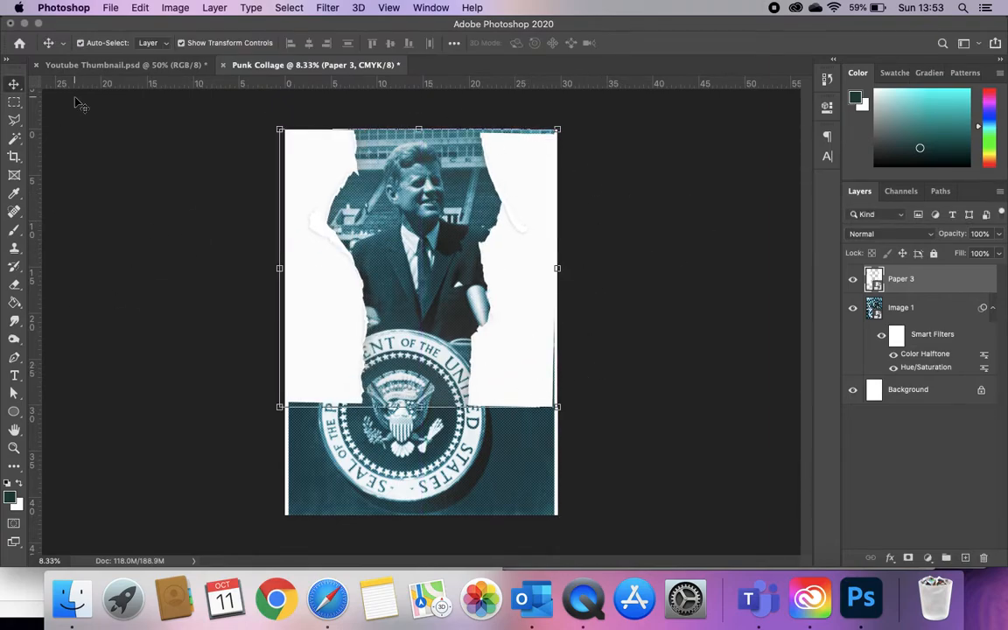
- Select both white paper strips of Paper 3 with the Magic Wand and copy the matching Image 1 areas onto a new layer
{"action": "left_click", "coordinate": [14, 156]}
{"action": "left_click", "coordinate": [14, 139]}
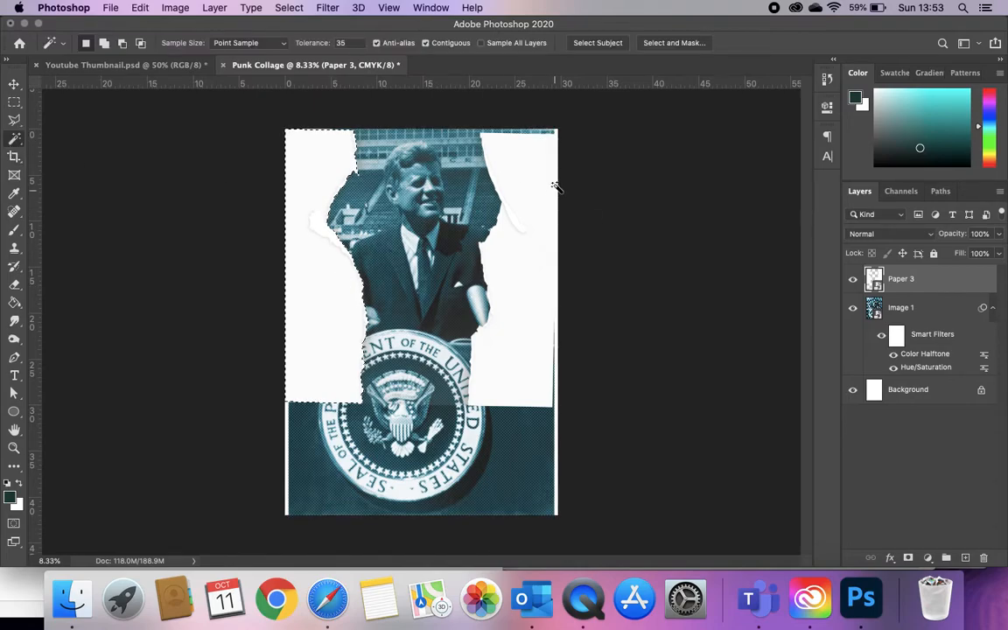
{"action": "left_click", "coordinate": [523, 175], "text": "shift"}
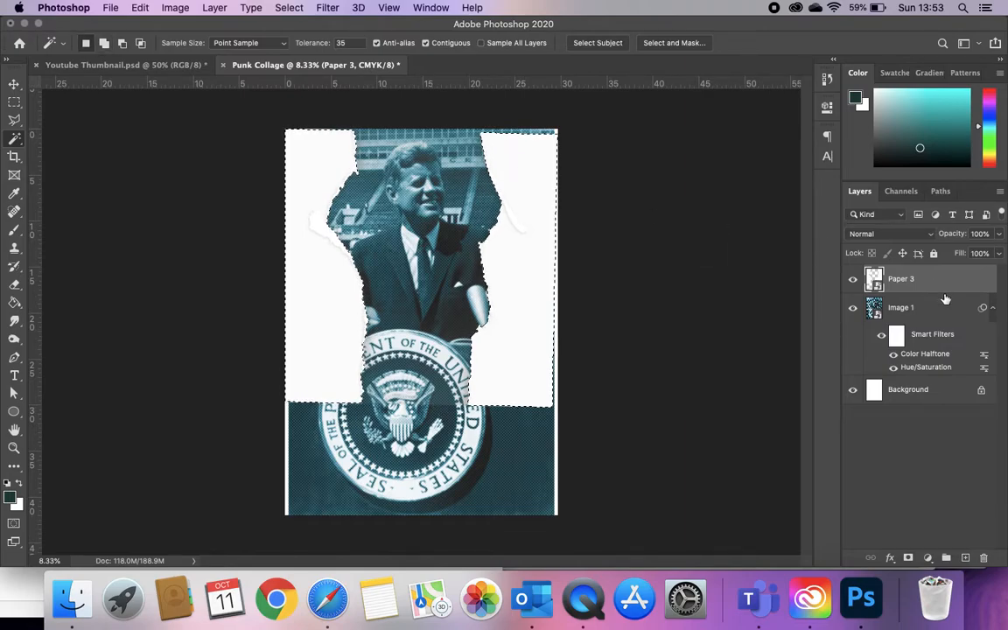
{"action": "left_click", "coordinate": [853, 280]}
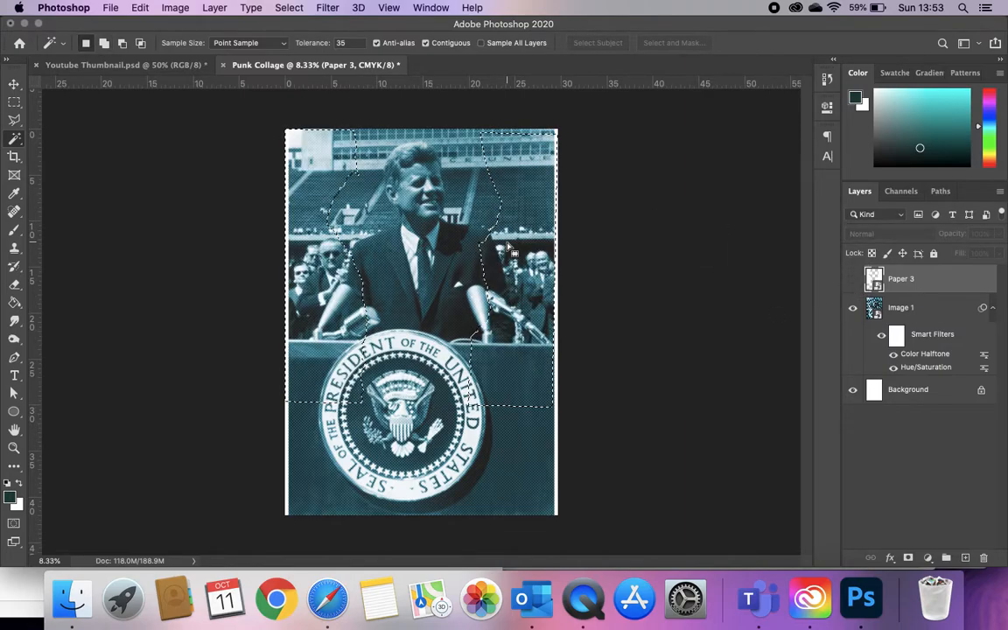
{"action": "left_click", "coordinate": [950, 322]}
{"action": "key", "text": "super+v"}
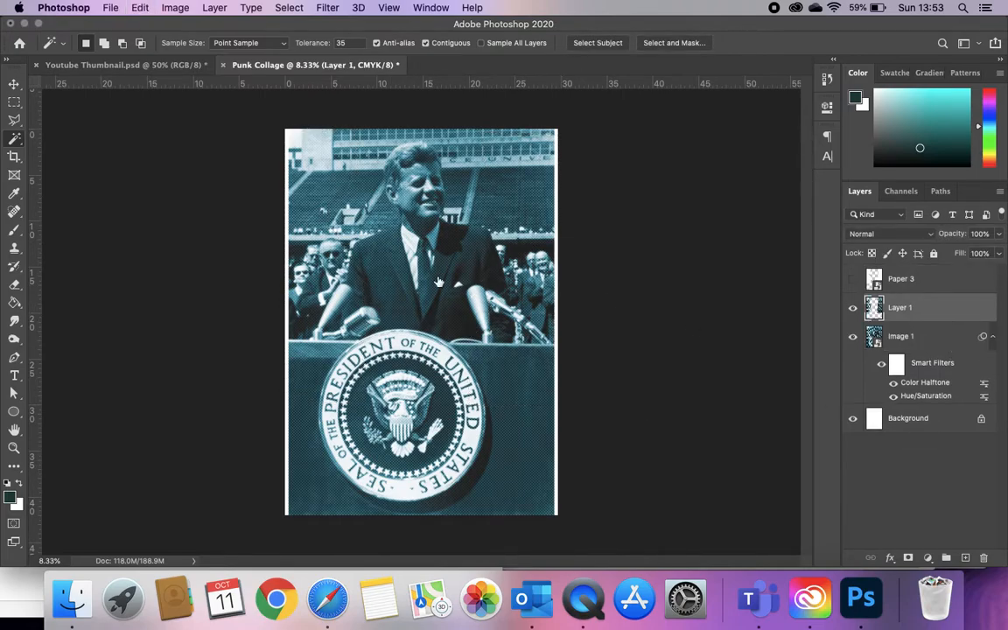
- Shift the copied photo pieces slightly off their original place and check their shape with the Image 1 layer hidden
{"action": "left_click", "coordinate": [14, 84]}
{"action": "mouse_move", "coordinate": [333, 292]}
{"action": "left_mouse_down"}
{"action": "mouse_move", "coordinate": [359, 302]}
{"action": "mouse_move", "coordinate": [341, 312]}
{"action": "left_mouse_up"}
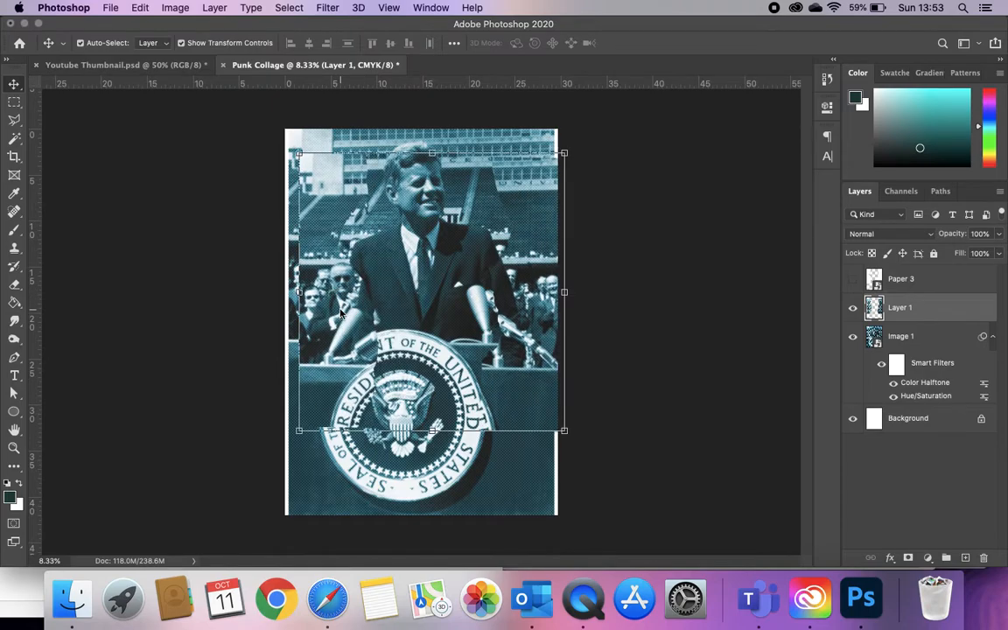
{"action": "left_click", "coordinate": [852, 337]}
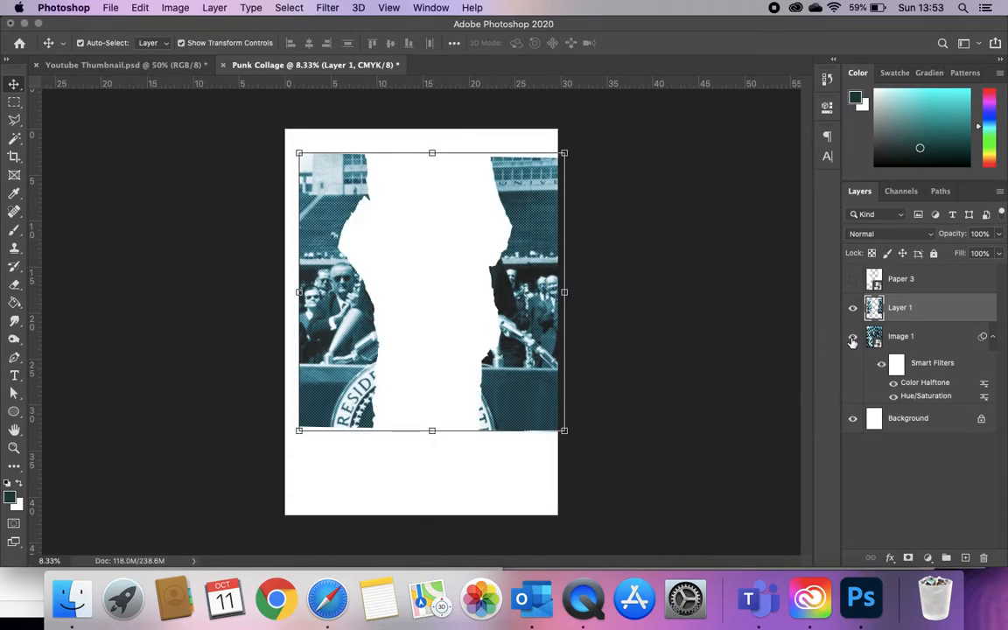
{"action": "left_click", "coordinate": [852, 339]}
{"action": "left_click", "coordinate": [852, 339]}
{"action": "left_click", "coordinate": [853, 339]}
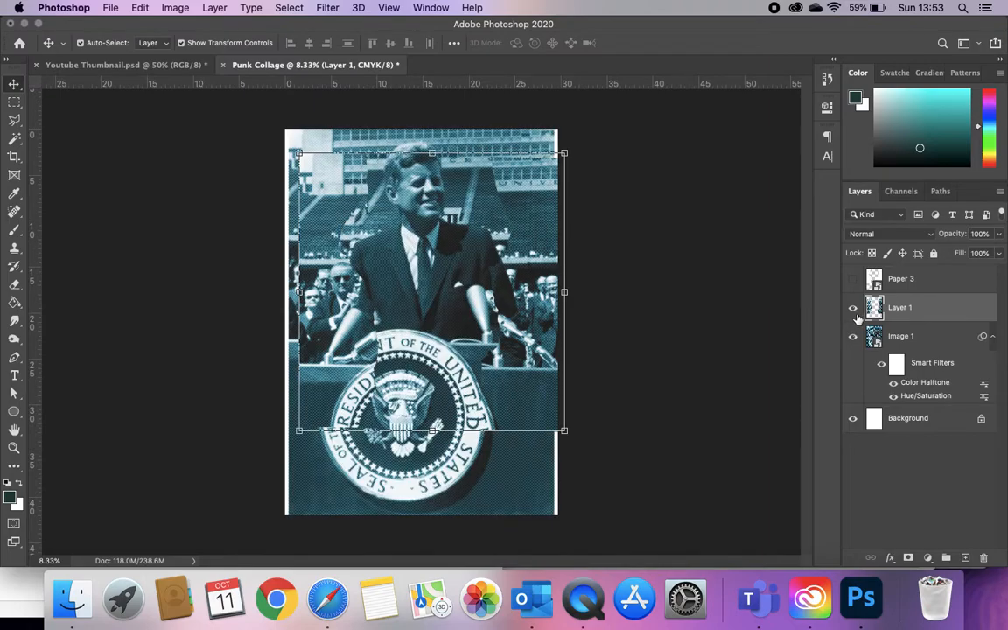
- Delete the layer with the copied photo pieces and show the Paper 3 layer again
{"action": "key", "text": "Delete"}
{"action": "left_click", "coordinate": [854, 280]}
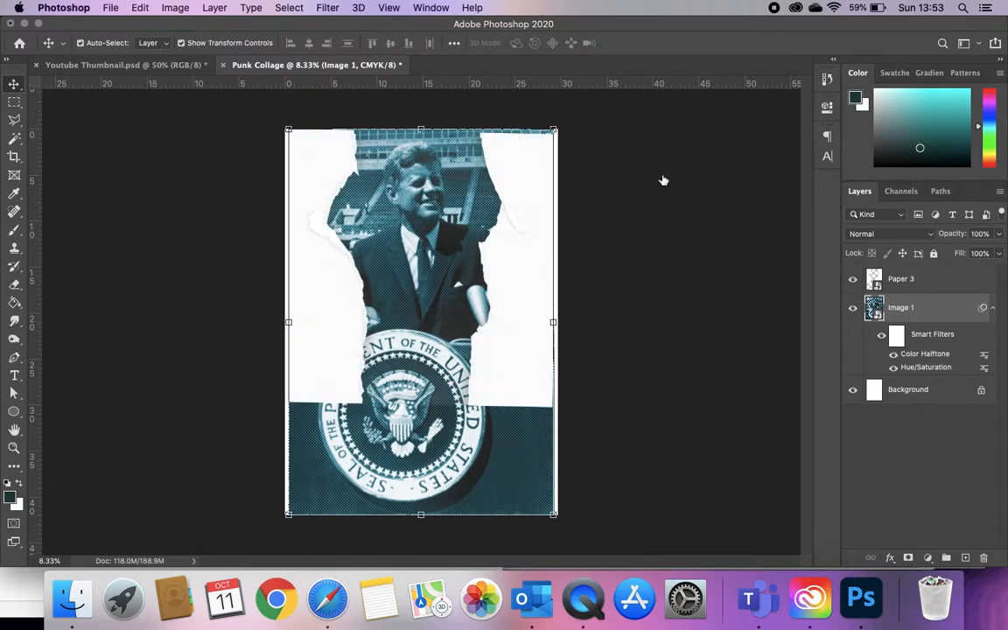
- Select both white paper strips of the Paper 3 layer with the Magic Wand and invert the selection
{"action": "left_click", "coordinate": [14, 138]}
{"action": "left_click", "coordinate": [319, 297]}
{"action": "left_click", "coordinate": [312, 242]}
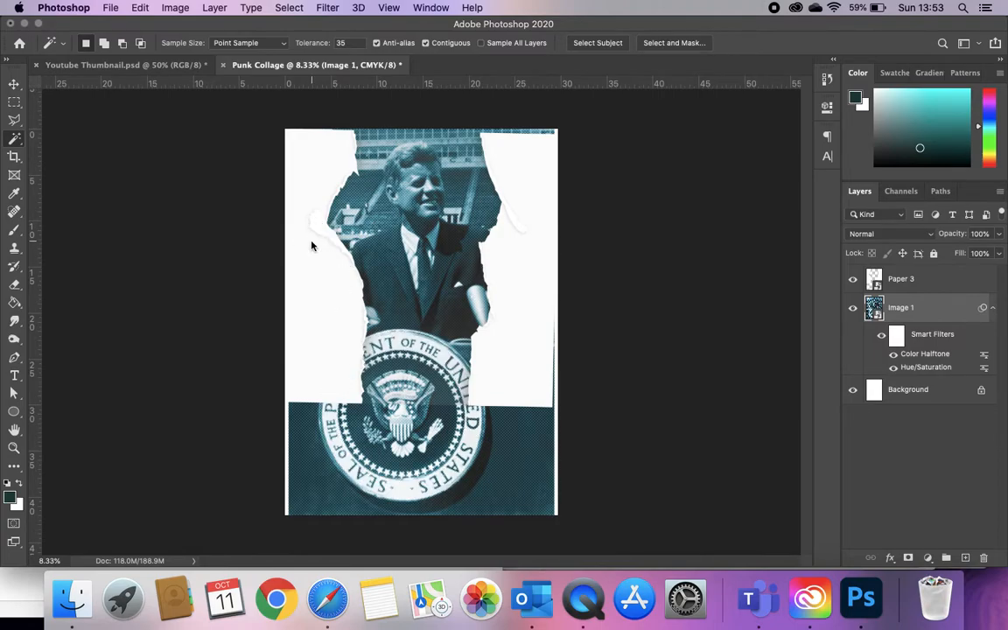
{"action": "left_click", "coordinate": [958, 285]}
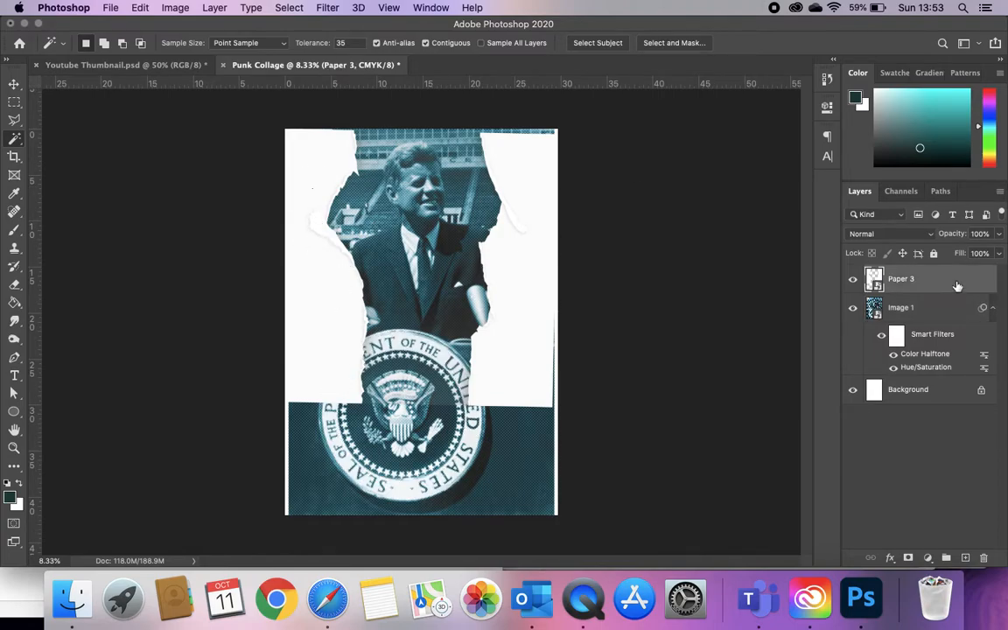
{"action": "left_click", "coordinate": [523, 304]}
{"action": "left_click", "coordinate": [296, 282], "text": "shift"}
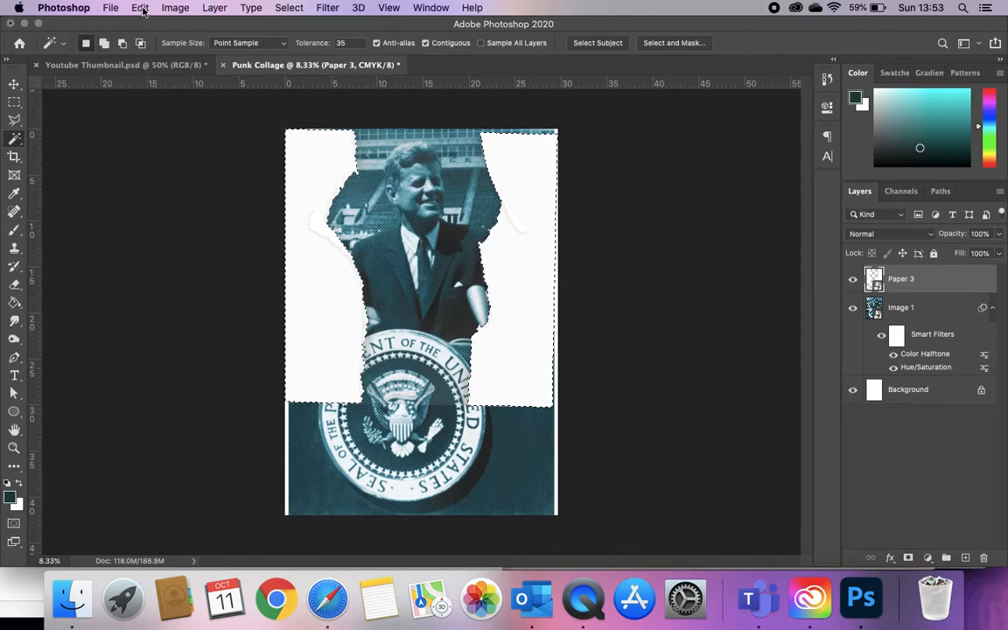
{"action": "left_click", "coordinate": [289, 8]}
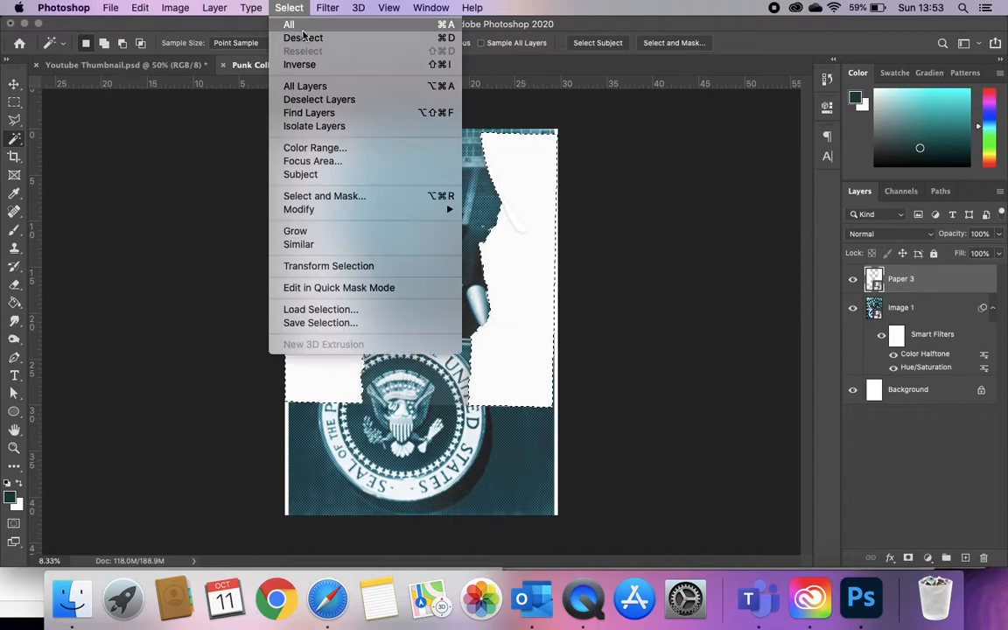
{"action": "left_click", "coordinate": [310, 64]}
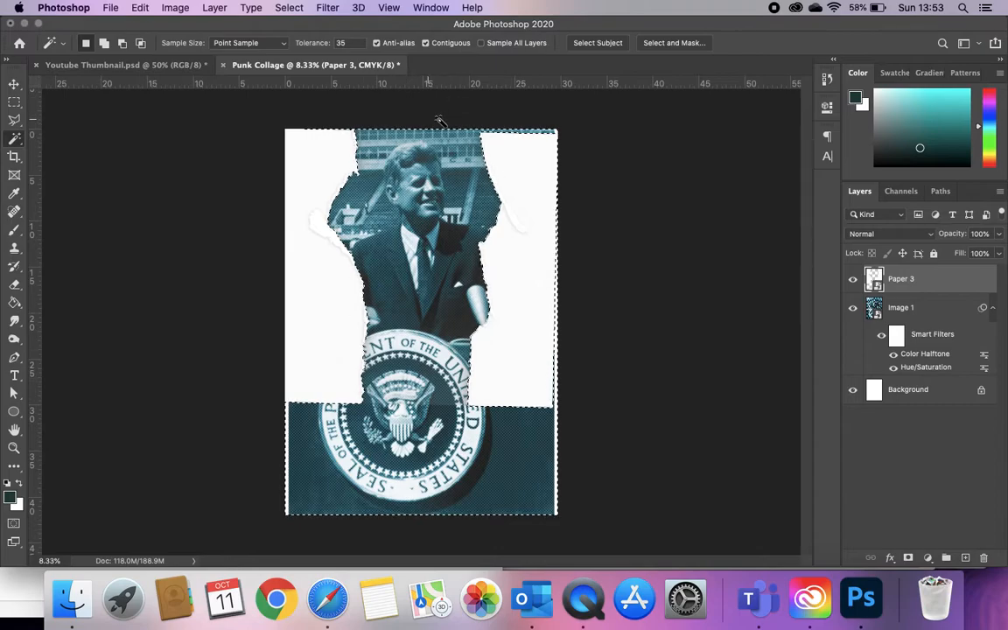
- Copy the selected area of Image 1 onto a new layer and hide the Paper 3 and Image 1 layers
{"action": "left_click", "coordinate": [879, 307]}
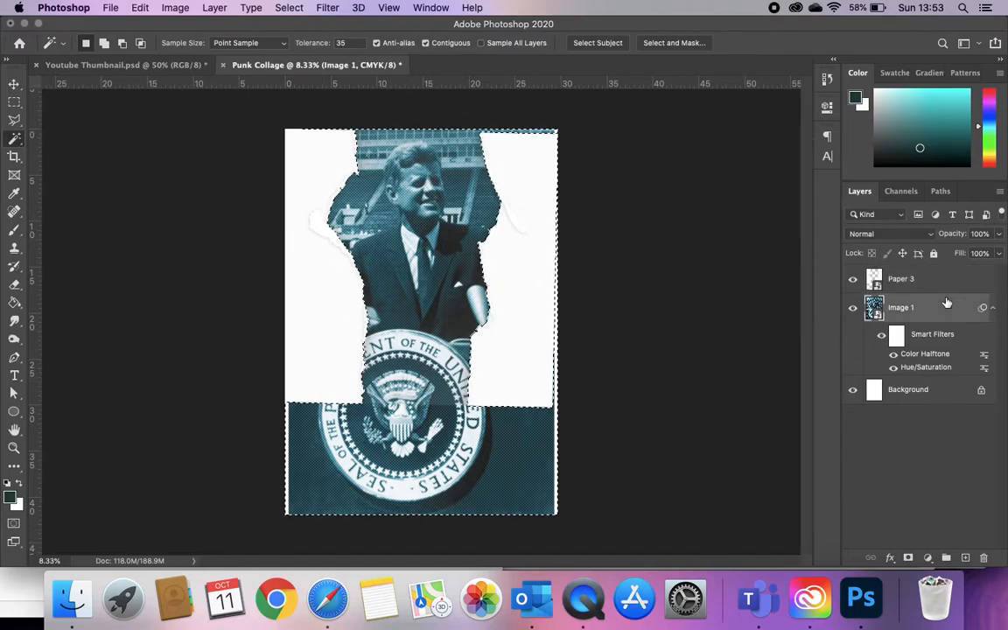
{"action": "left_click", "coordinate": [853, 278]}
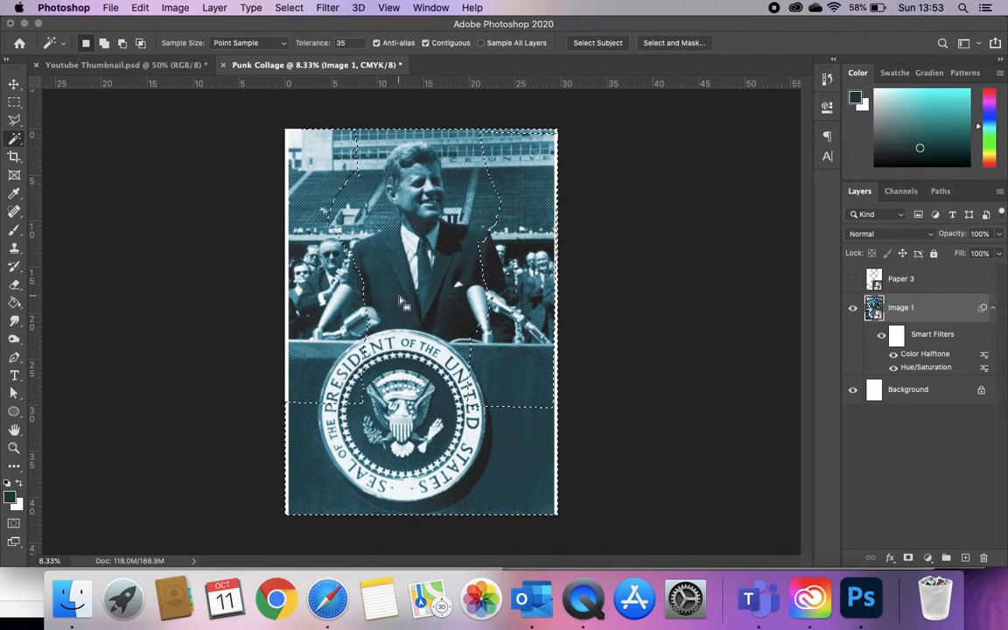
{"action": "key", "text": "super+c"}
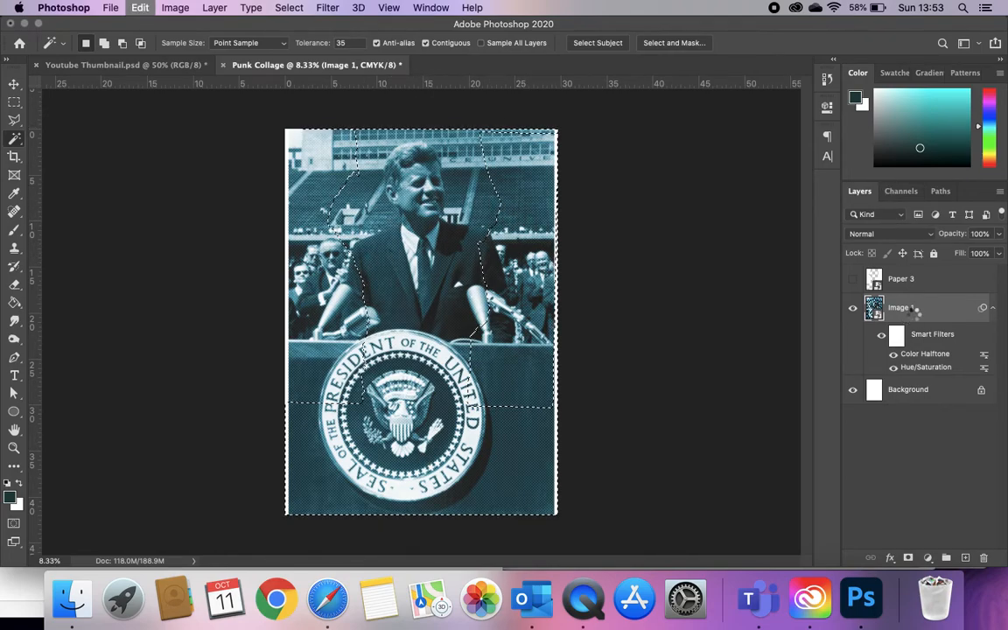
{"action": "key", "text": "super+v"}
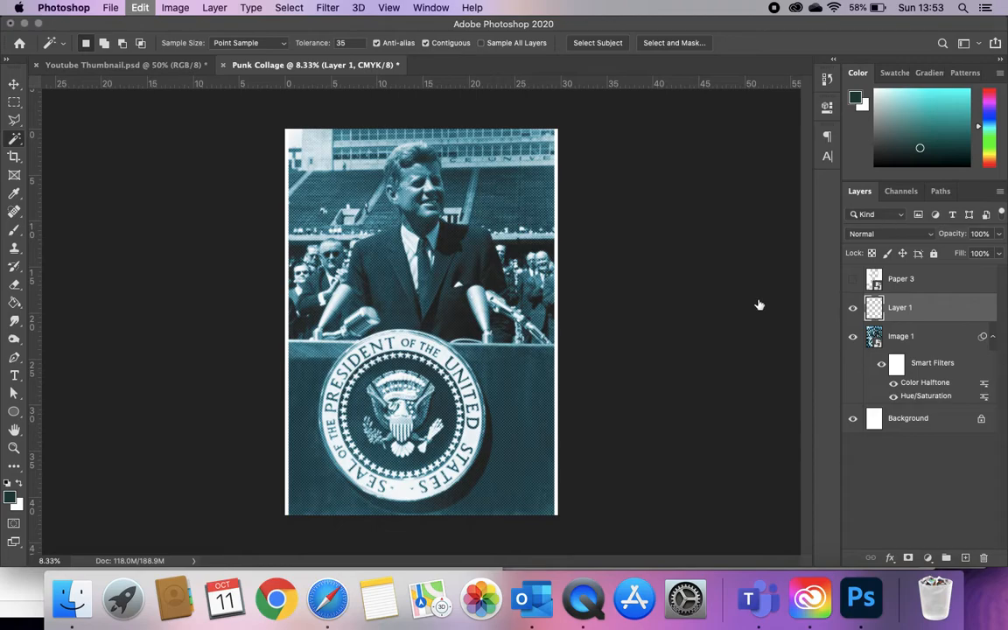
{"action": "key", "text": "super+z"}
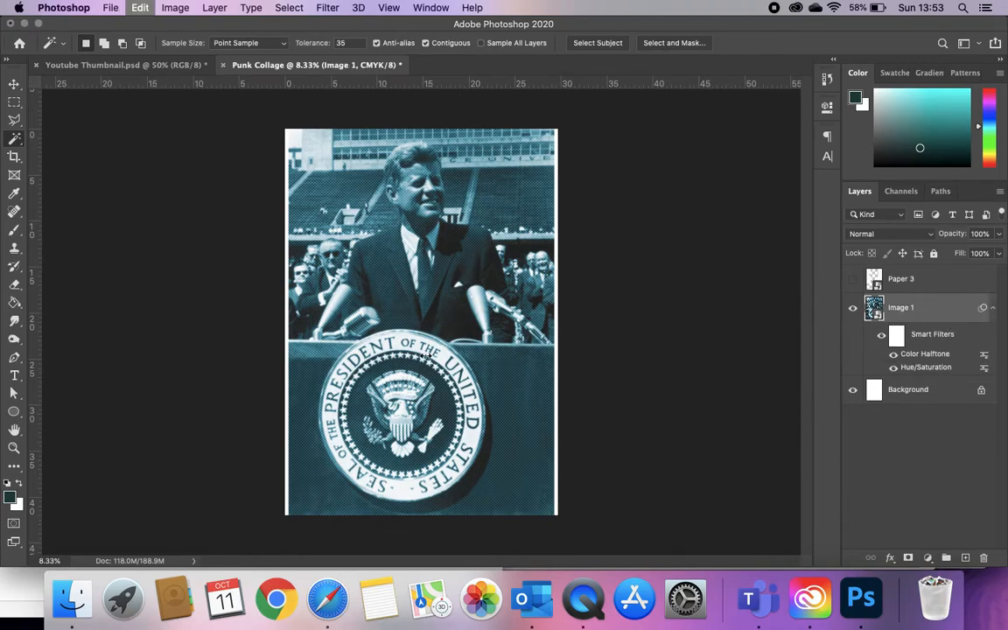
{"action": "left_click", "coordinate": [288, 7]}
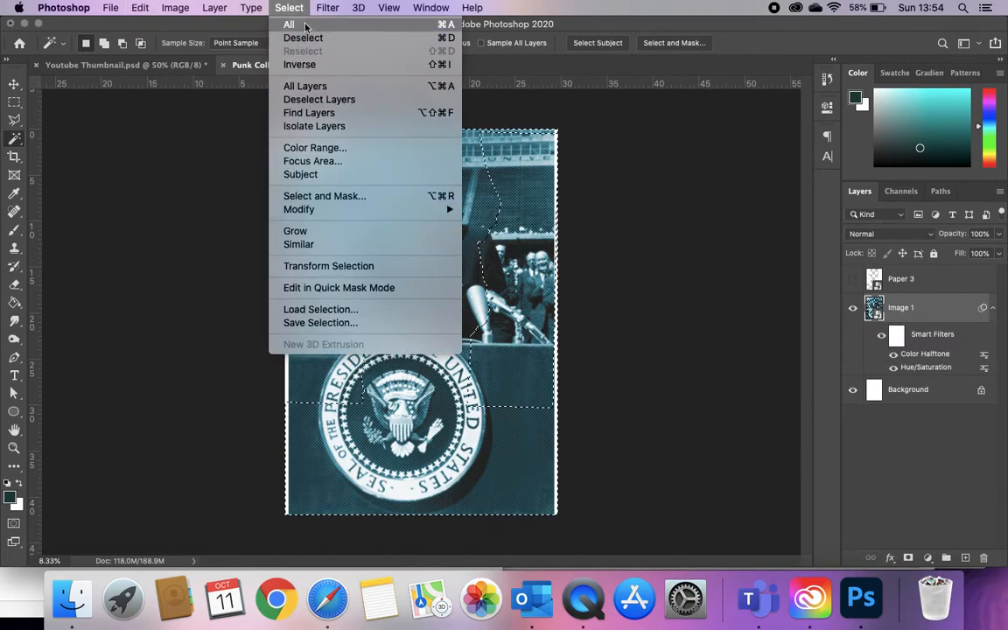
{"action": "left_click", "coordinate": [294, 5]}
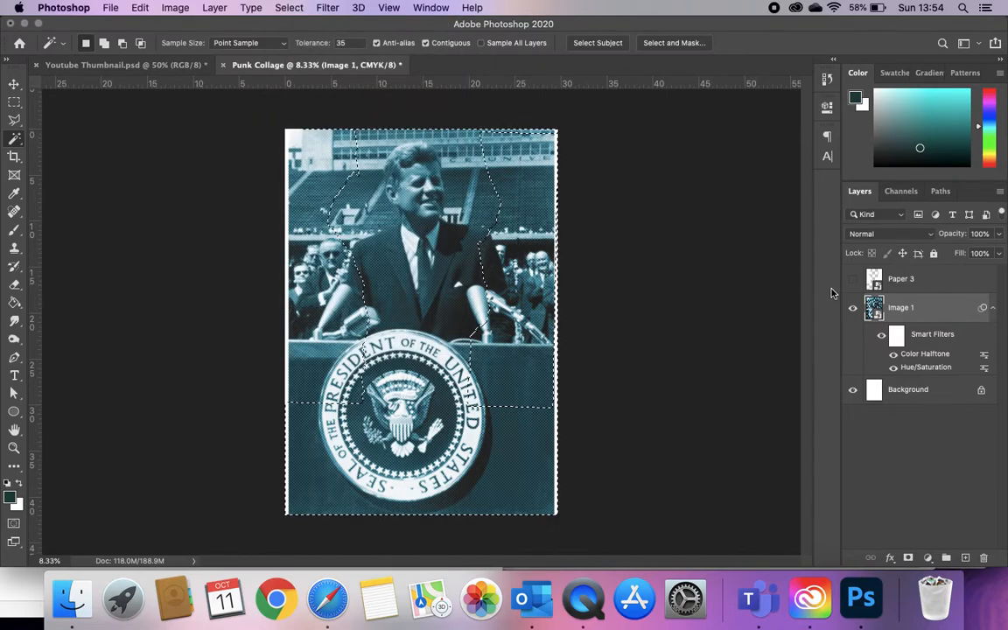
{"action": "key", "text": "super+shift+z"}
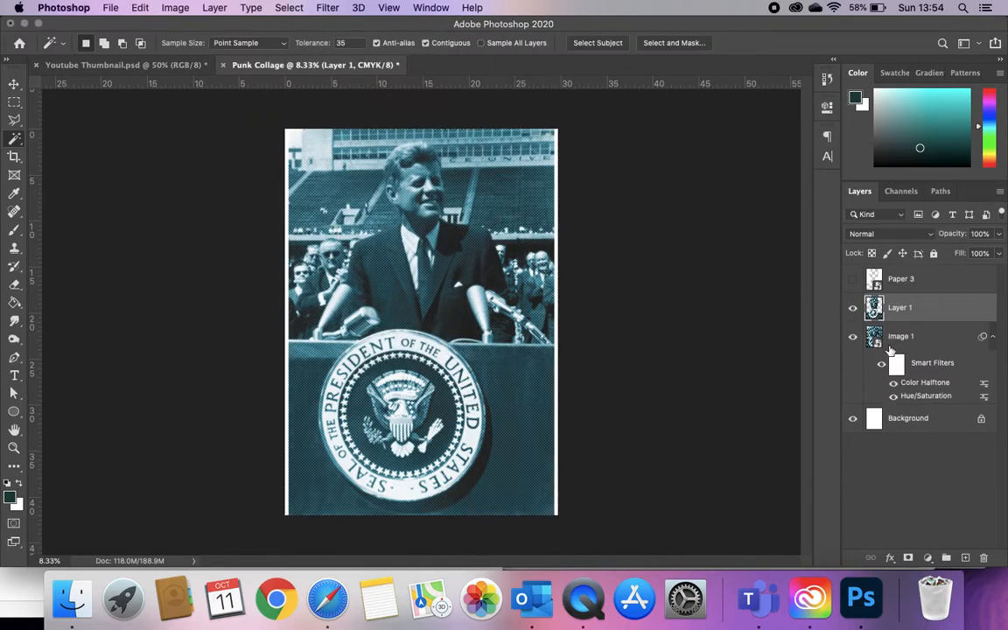
{"action": "left_click", "coordinate": [853, 338]}
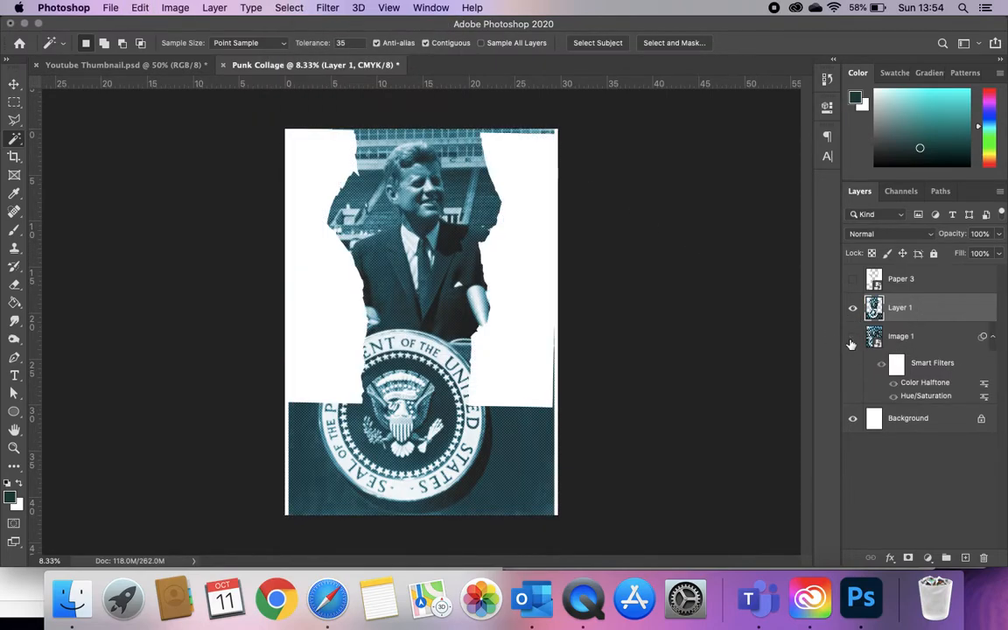
- Trim Layer 1 with the Polygonal Lasso, deleting the thin strip along the page's upper edge and everything below the torn section
{"action": "left_click", "coordinate": [14, 121]}
{"action": "mouse_move", "coordinate": [280, 118]}
{"action": "left_mouse_down"}
{"action": "mouse_move", "coordinate": [456, 126]}
{"action": "mouse_move", "coordinate": [597, 138]}
{"action": "mouse_move", "coordinate": [579, 113]}
{"action": "mouse_move", "coordinate": [479, 111]}
{"action": "mouse_move", "coordinate": [279, 117]}
{"action": "left_mouse_up"}
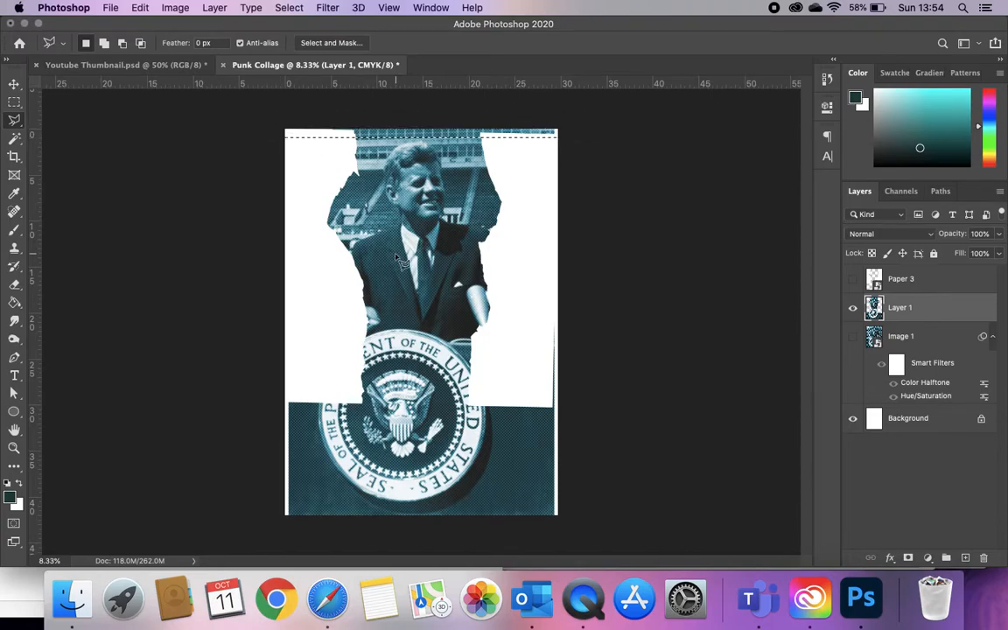
{"action": "key", "text": "Delete"}
{"action": "mouse_move", "coordinate": [274, 399]}
{"action": "left_mouse_down"}
{"action": "mouse_move", "coordinate": [610, 437]}
{"action": "mouse_move", "coordinate": [606, 408]}
{"action": "mouse_move", "coordinate": [595, 538]}
{"action": "mouse_move", "coordinate": [536, 548]}
{"action": "mouse_move", "coordinate": [300, 542]}
{"action": "mouse_move", "coordinate": [277, 500]}
{"action": "mouse_move", "coordinate": [273, 401]}
{"action": "left_mouse_up"}
{"action": "key", "text": "Delete"}
{"action": "key", "text": "cmd+d"}
- Delete the leftover sliver near the page's right edge from Layer 1 and move the speaker cut-out slightly left
{"action": "mouse_move", "coordinate": [556, 295]}
{"action": "left_mouse_down"}
{"action": "mouse_move", "coordinate": [525, 435]}
{"action": "mouse_move", "coordinate": [578, 397]}
{"action": "left_mouse_up"}
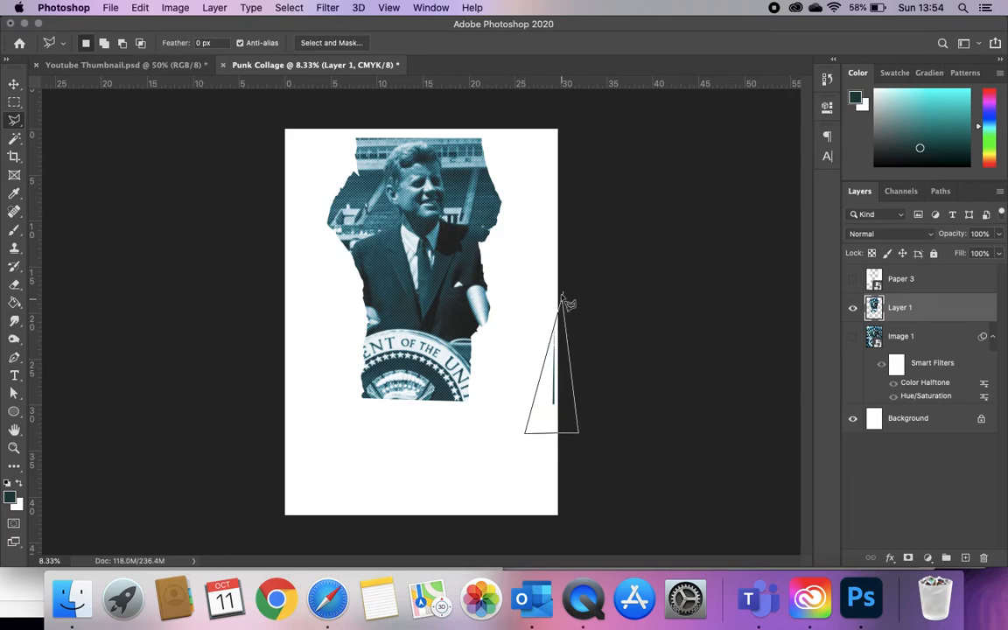
{"action": "left_click_drag", "start_coordinate": [564, 297], "coordinate": [567, 304]}
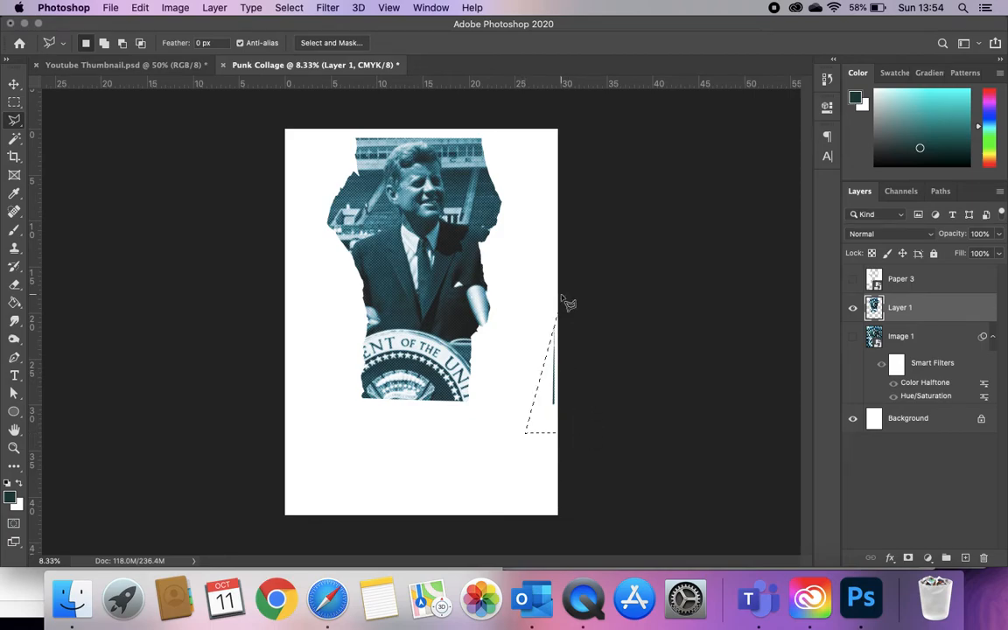
{"action": "left_click", "coordinate": [14, 83]}
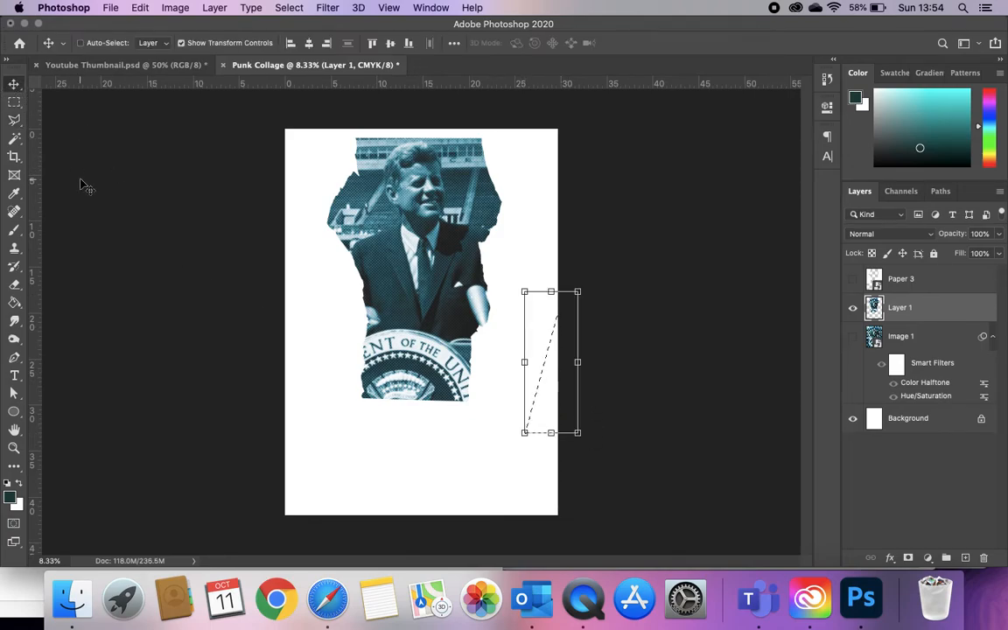
{"action": "key", "text": "super+d"}
{"action": "left_click", "coordinate": [81, 42]}
{"action": "left_click_drag", "start_coordinate": [415, 207], "coordinate": [406, 207]}
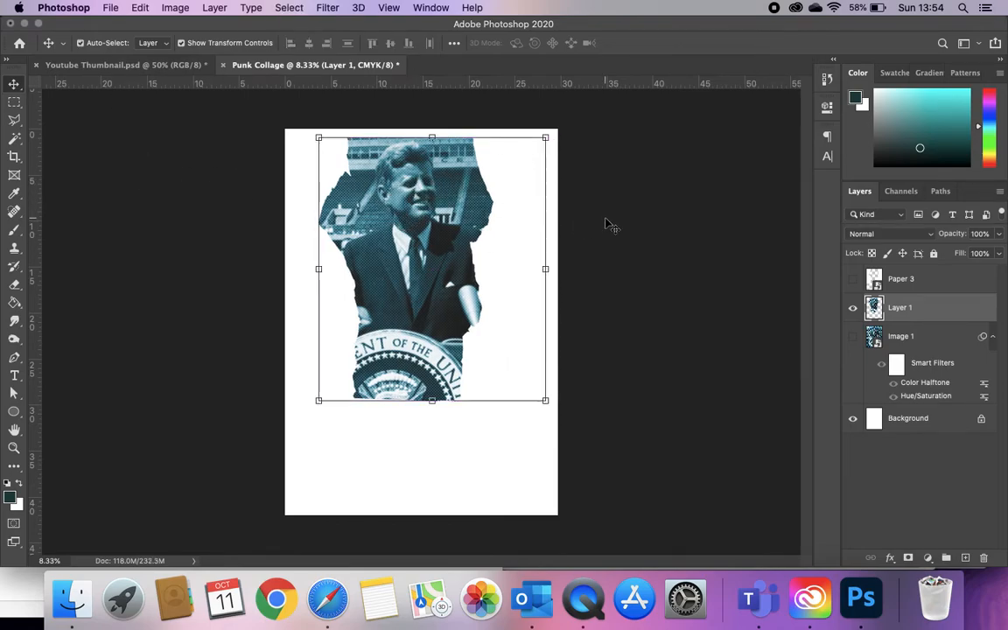
- Add a drop shadow to Layer 1 with opacity 18%, distance 24 px, spread 23%, size 29 px and noise 21%
{"action": "double_click", "coordinate": [952, 313]}
{"action": "left_click_drag", "start_coordinate": [475, 41], "coordinate": [852, 51]}
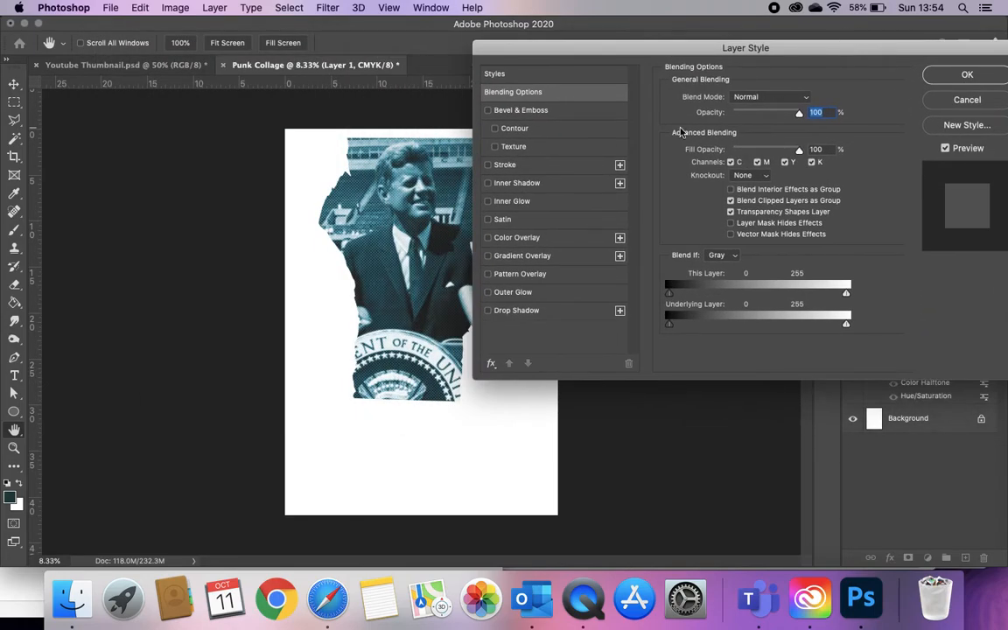
{"action": "left_click", "coordinate": [492, 311]}
{"action": "left_click_drag", "start_coordinate": [649, 48], "coordinate": [693, 88]}
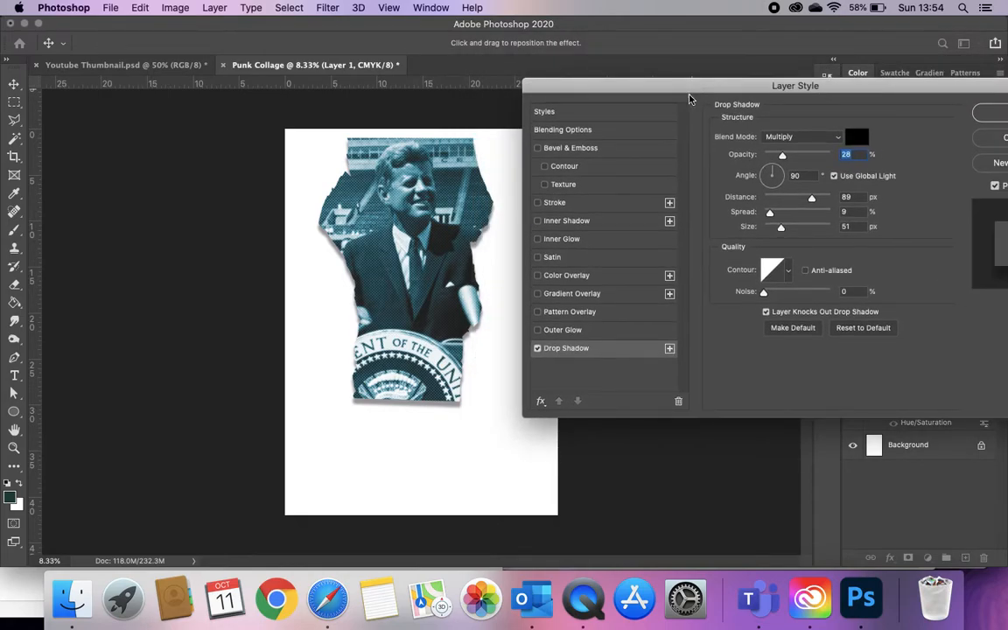
{"action": "left_click_drag", "start_coordinate": [783, 156], "coordinate": [774, 161]}
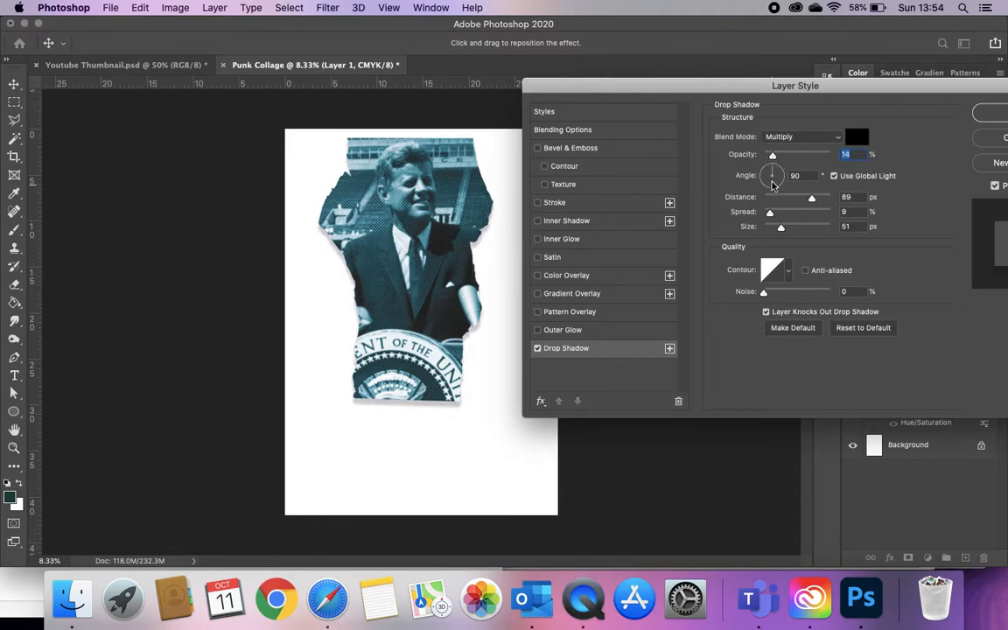
{"action": "left_click_drag", "start_coordinate": [812, 200], "coordinate": [780, 200]}
{"action": "left_click_drag", "start_coordinate": [772, 155], "coordinate": [775, 154]}
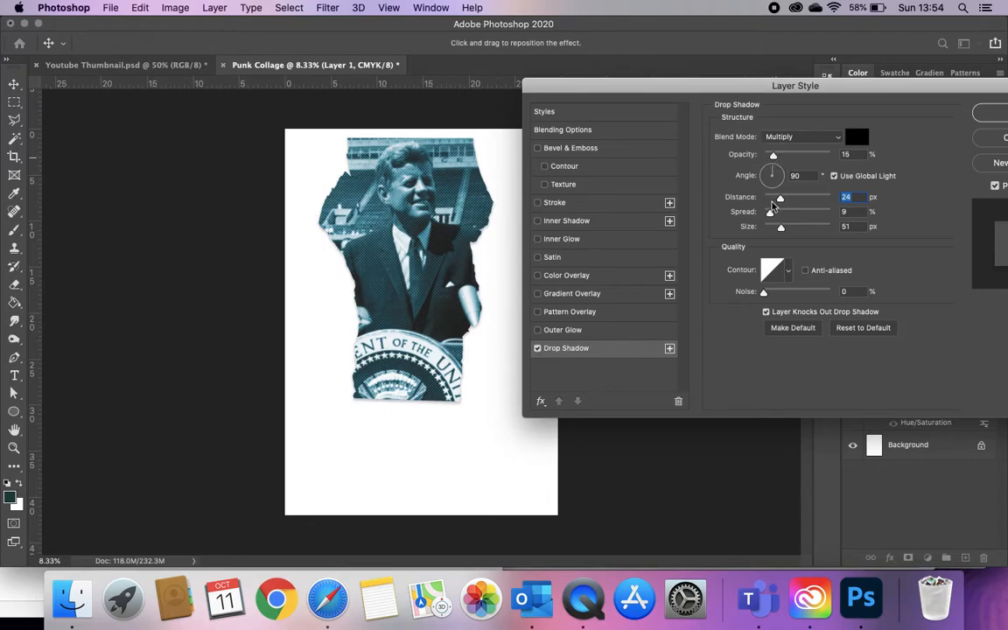
{"action": "left_click_drag", "start_coordinate": [769, 214], "coordinate": [779, 213]}
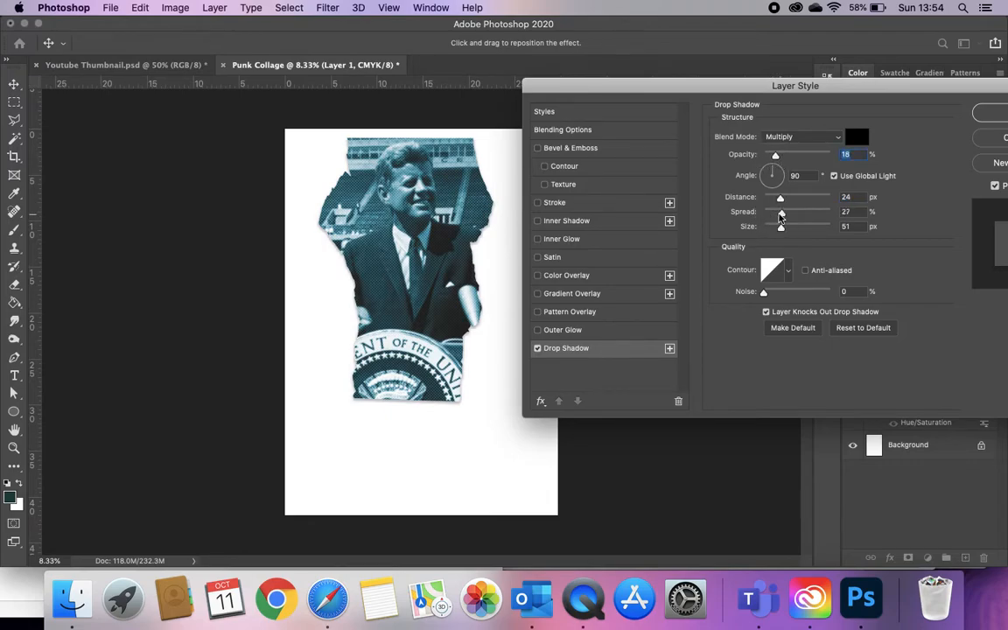
{"action": "left_click_drag", "start_coordinate": [764, 292], "coordinate": [778, 292]}
{"action": "left_click_drag", "start_coordinate": [781, 227], "coordinate": [776, 232]}
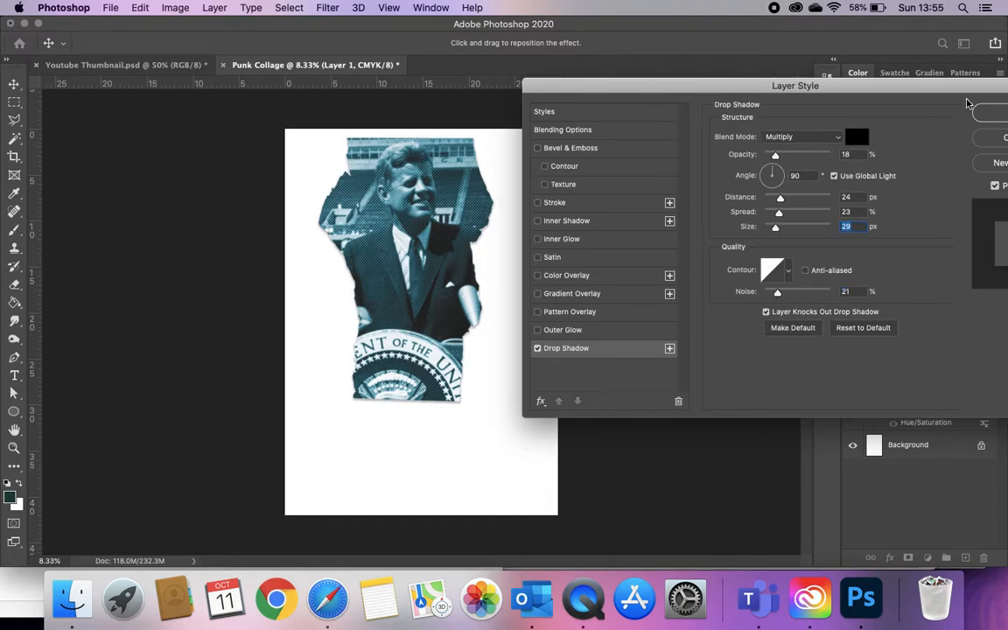
- Add a black centred stroke to Layer 1 with size 1 px and opacity 25%, compare it with the preview off, and apply the style
{"action": "left_click_drag", "start_coordinate": [839, 90], "coordinate": [832, 119]}
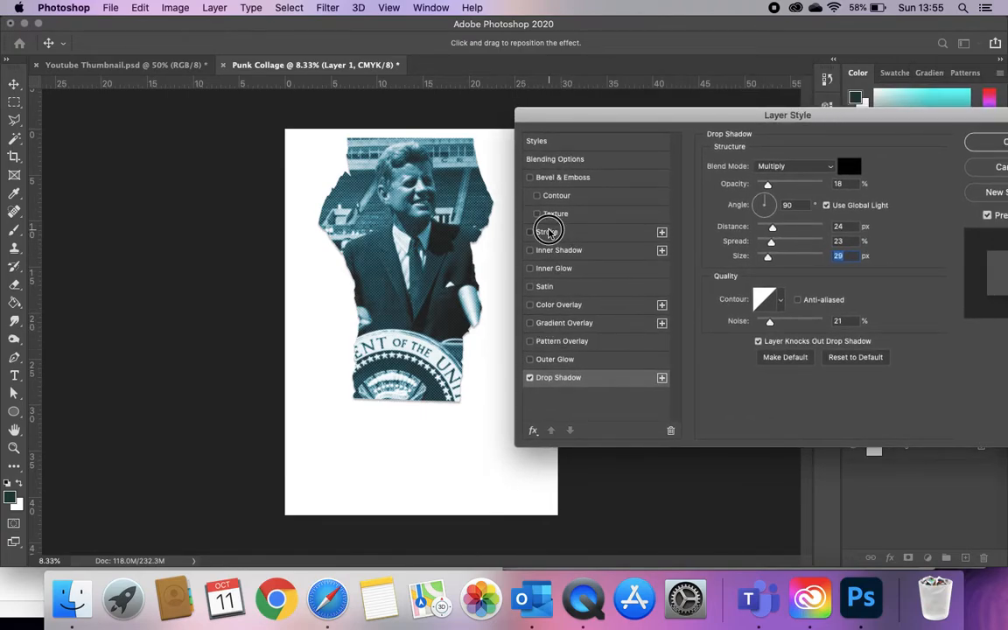
{"action": "left_click", "coordinate": [552, 231]}
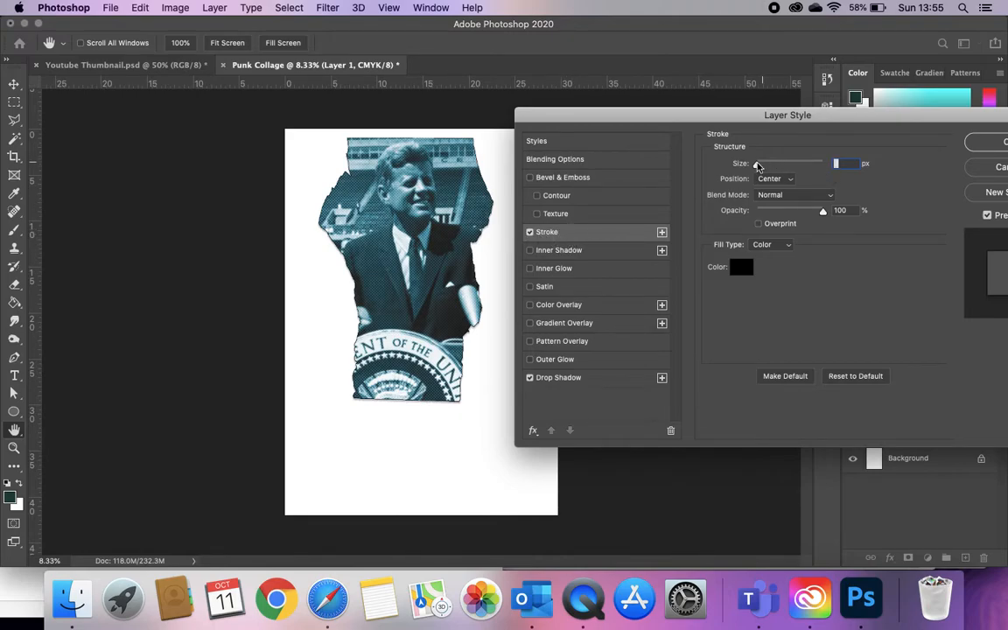
{"action": "mouse_move", "coordinate": [823, 213]}
{"action": "left_mouse_down"}
{"action": "mouse_move", "coordinate": [779, 212]}
{"action": "mouse_move", "coordinate": [788, 216]}
{"action": "left_mouse_up"}
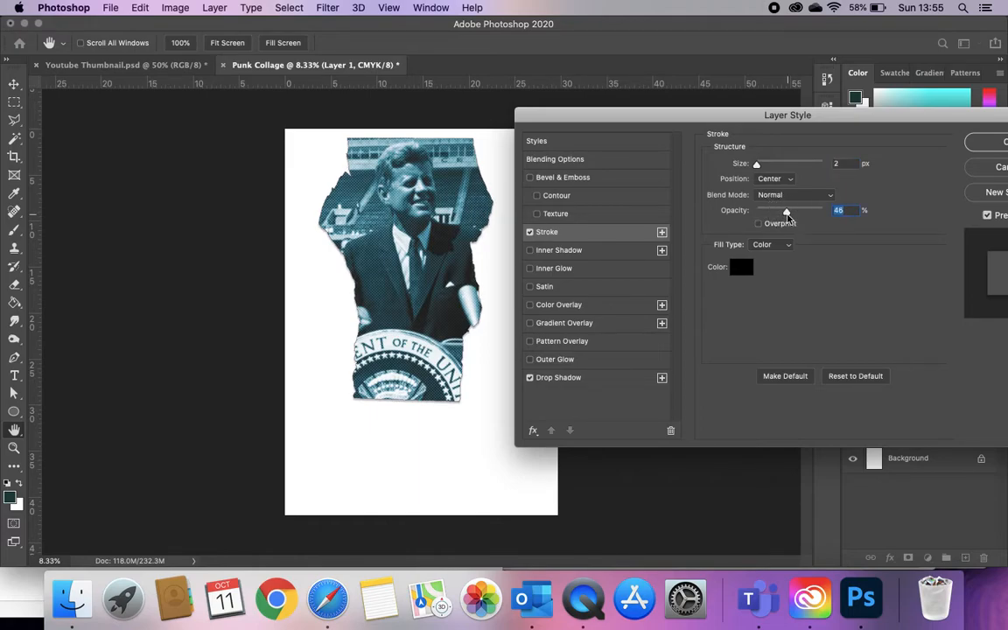
{"action": "left_click_drag", "start_coordinate": [758, 166], "coordinate": [757, 166]}
{"action": "left_click_drag", "start_coordinate": [788, 214], "coordinate": [774, 214]}
{"action": "left_click_drag", "start_coordinate": [932, 112], "coordinate": [893, 75]}
{"action": "left_click", "coordinate": [948, 176]}
{"action": "left_click", "coordinate": [948, 175]}
{"action": "left_click", "coordinate": [947, 175]}
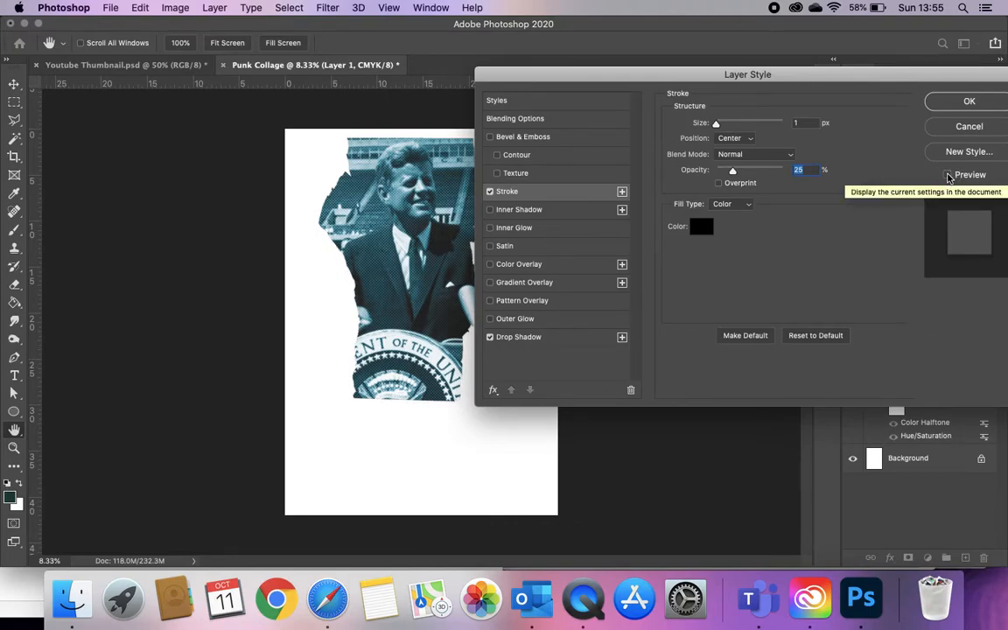
{"action": "left_click", "coordinate": [948, 175]}
{"action": "left_click", "coordinate": [948, 175]}
{"action": "left_click", "coordinate": [948, 175]}
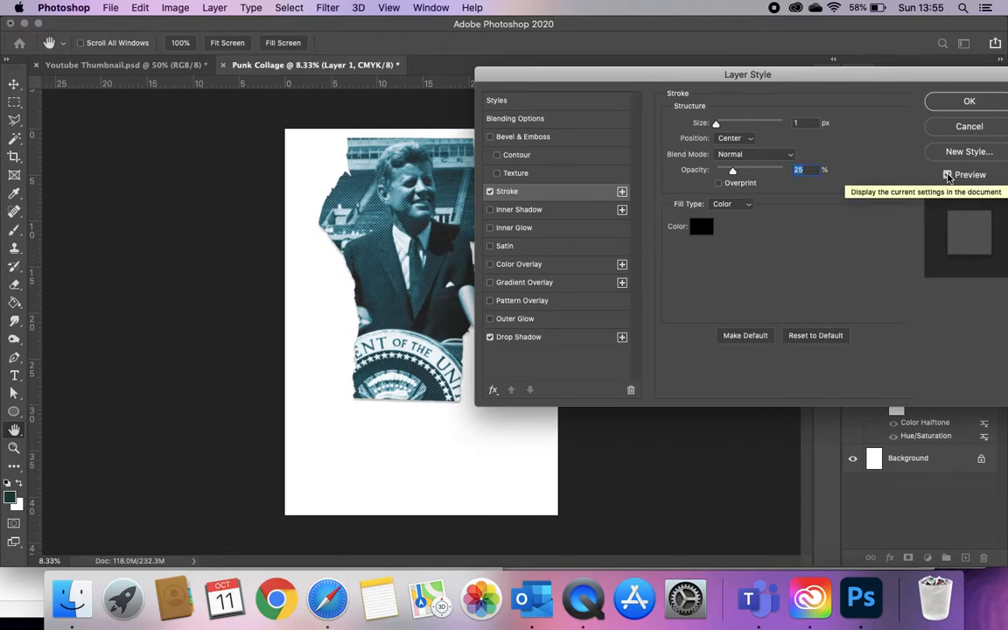
{"action": "left_click", "coordinate": [969, 101]}
{"action": "left_click_drag", "start_coordinate": [447, 234], "coordinate": [417, 235]}
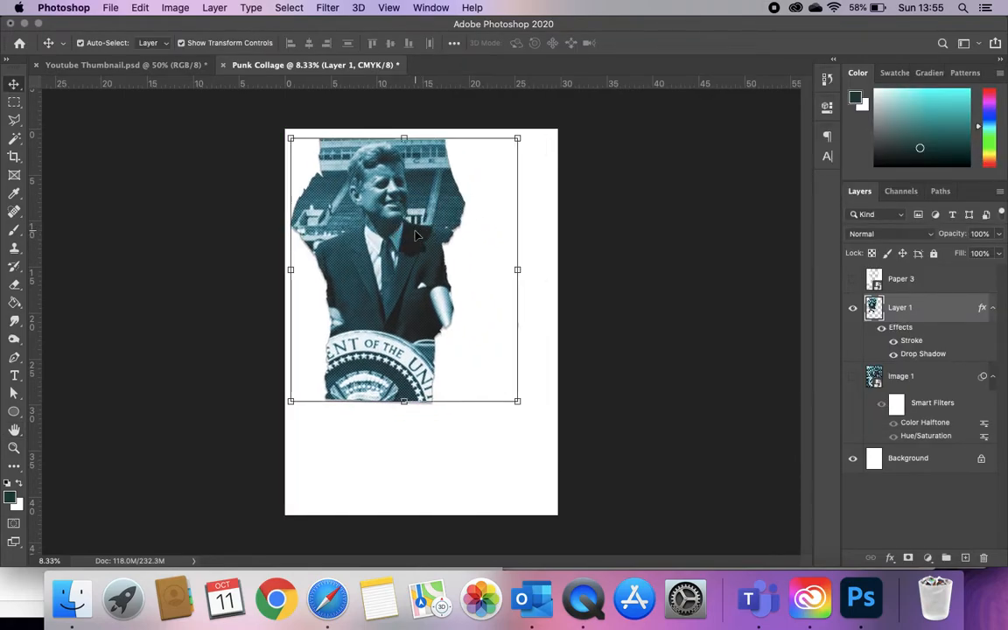
{"action": "left_click", "coordinate": [175, 8]}
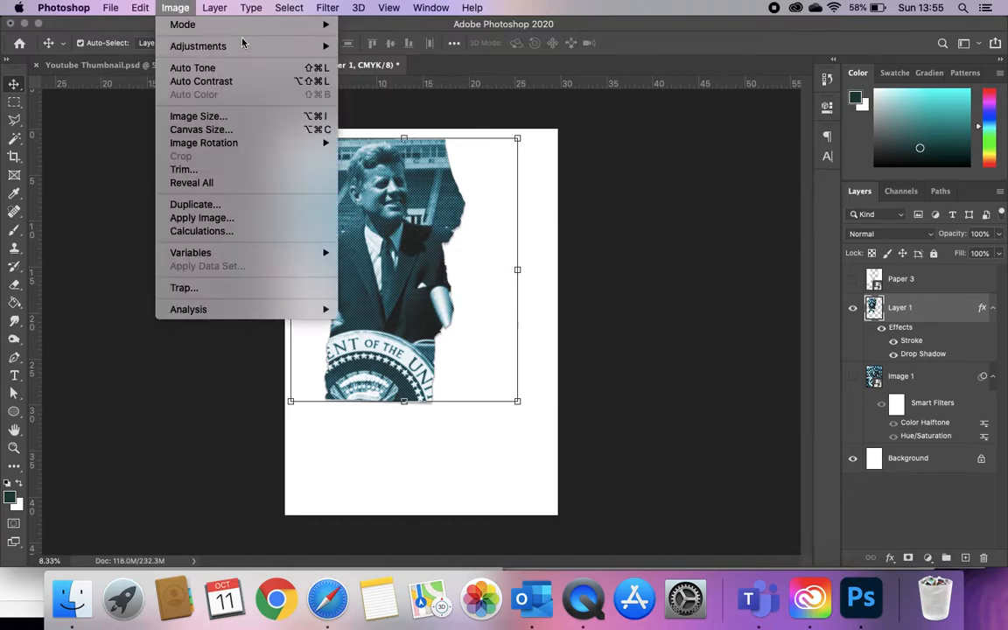
{"action": "mouse_move", "coordinate": [242, 44]}
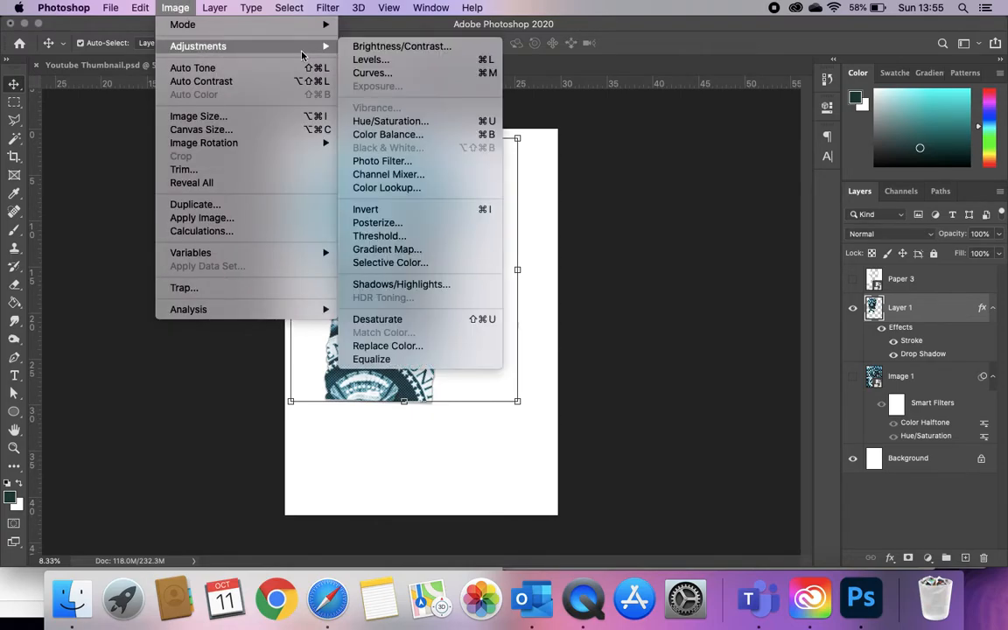
{"action": "mouse_move", "coordinate": [324, 10]}
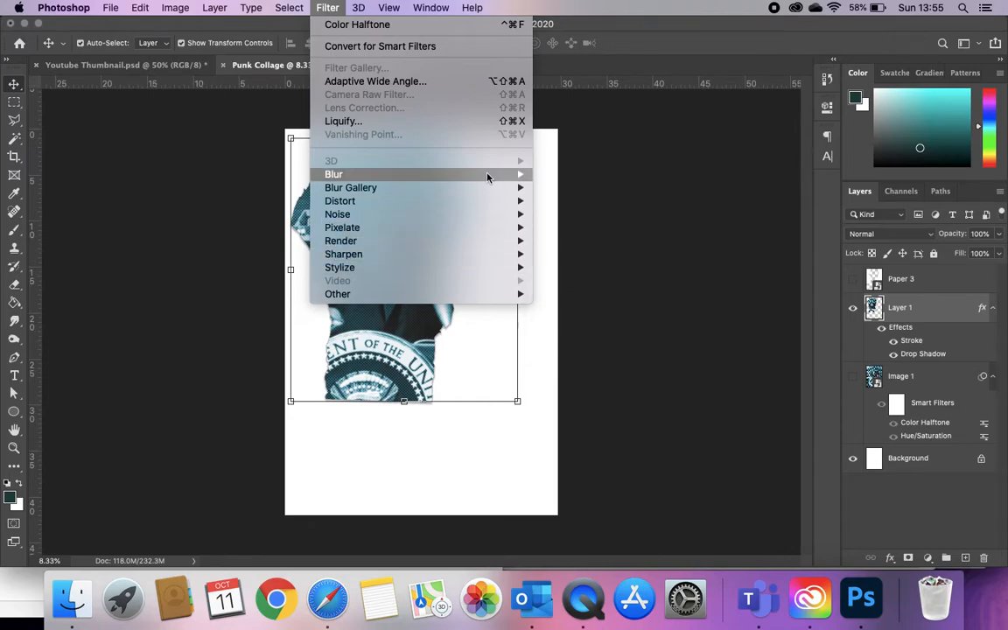
{"action": "mouse_move", "coordinate": [505, 229]}
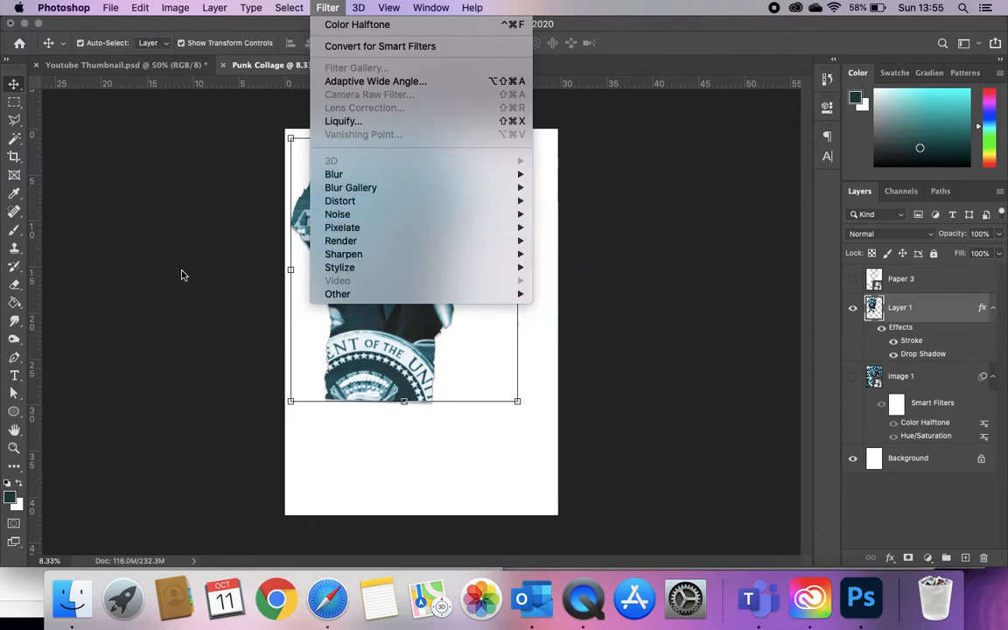
{"action": "left_click", "coordinate": [61, 158]}
- Move the speaker cut-out right and up to run off the page's upper edge, checking it against the Paper 3 layer
{"action": "left_click_drag", "start_coordinate": [405, 232], "coordinate": [443, 220]}
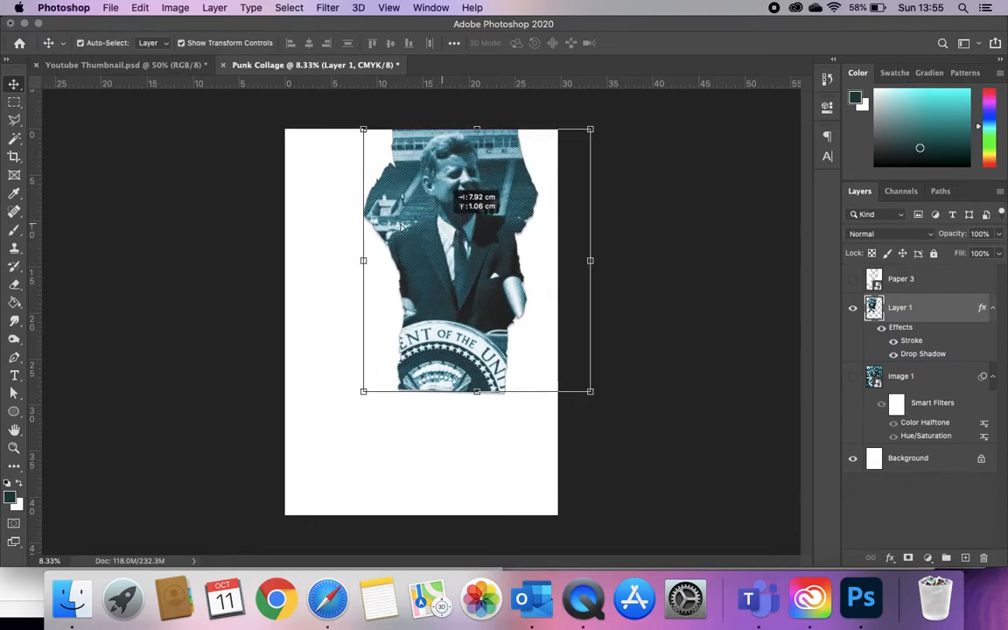
{"action": "left_click", "coordinate": [853, 279]}
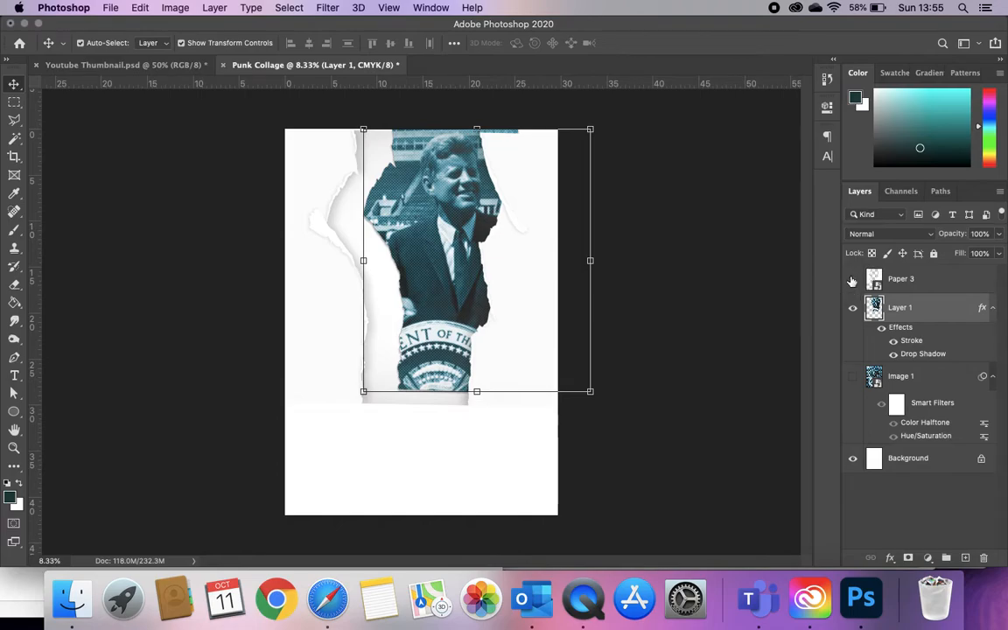
{"action": "left_click", "coordinate": [852, 278]}
{"action": "left_click_drag", "start_coordinate": [456, 340], "coordinate": [453, 330]}
- Place Image 5.jpg from the PUNK folder in Finder as a full-width layer across the lower middle of the poster
{"action": "left_click", "coordinate": [72, 599]}
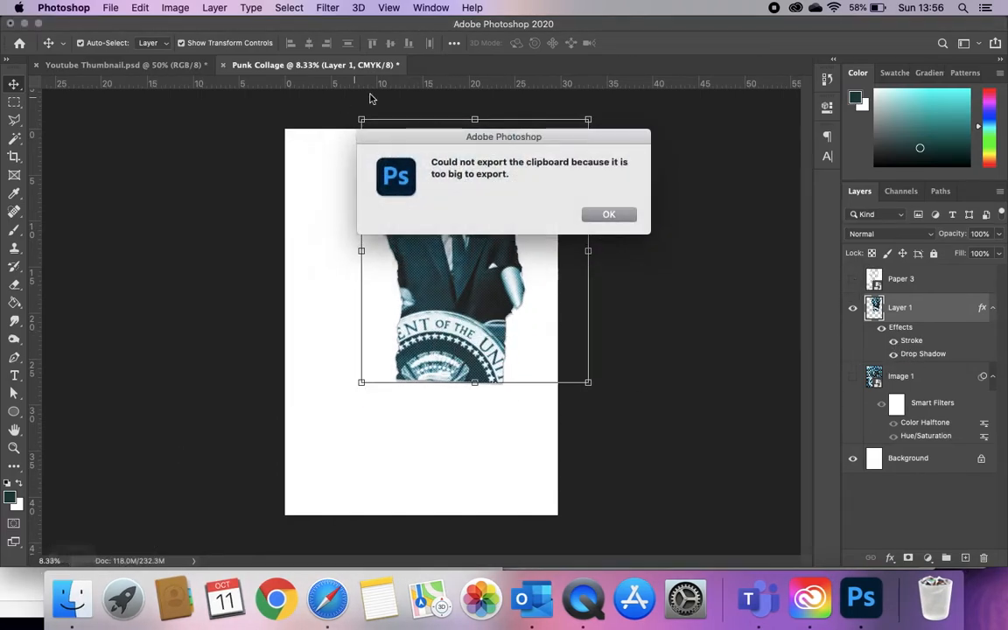
{"action": "key", "text": "Return"}
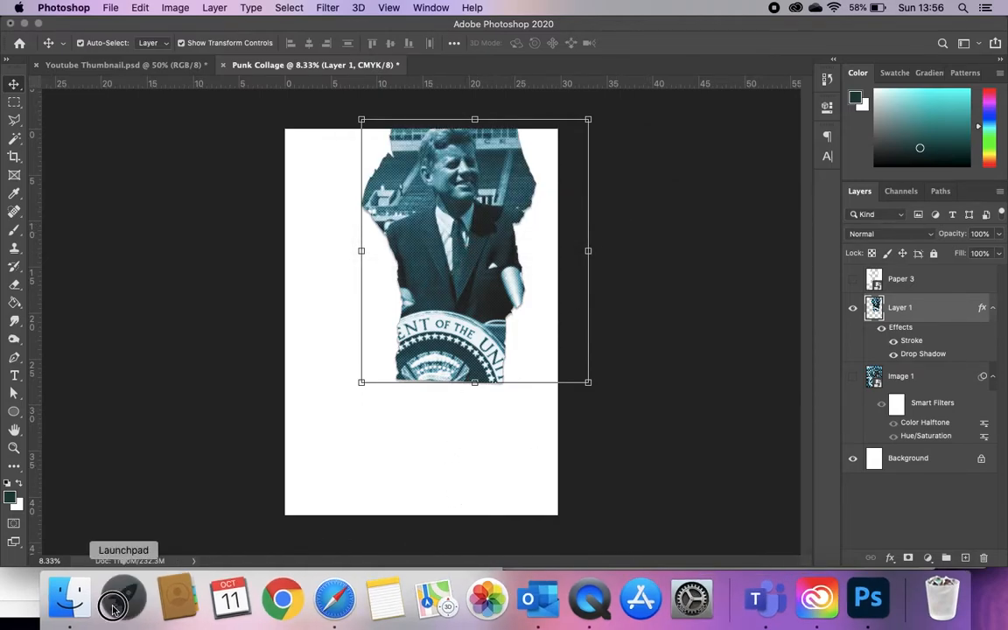
{"action": "left_click", "coordinate": [72, 600]}
{"action": "left_click_drag", "start_coordinate": [230, 79], "coordinate": [446, 48]}
{"action": "left_click_drag", "start_coordinate": [148, 196], "coordinate": [780, 208]}
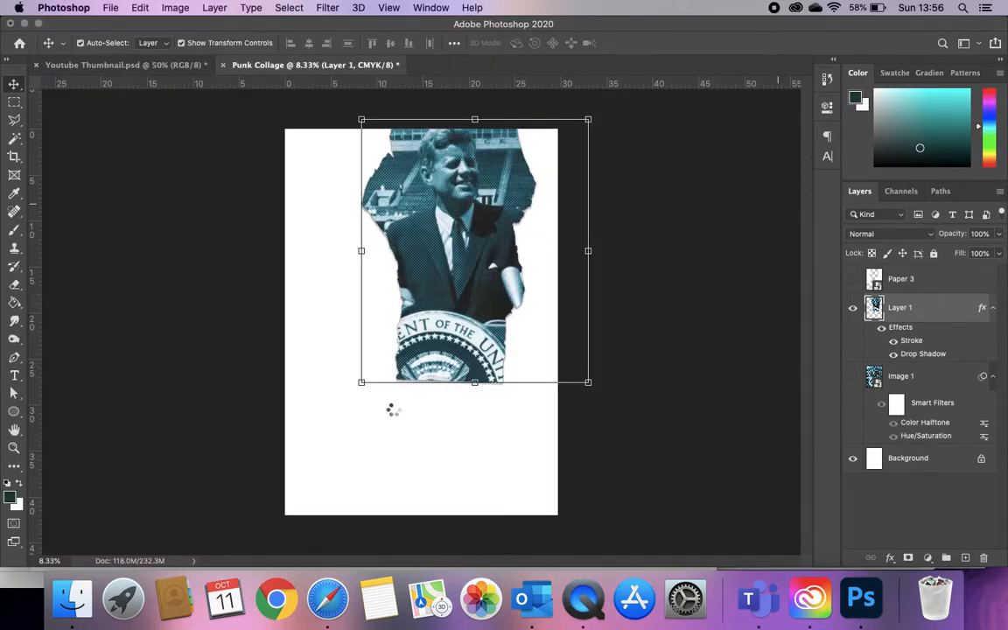
{"action": "left_click_drag", "start_coordinate": [450, 329], "coordinate": [451, 355]}
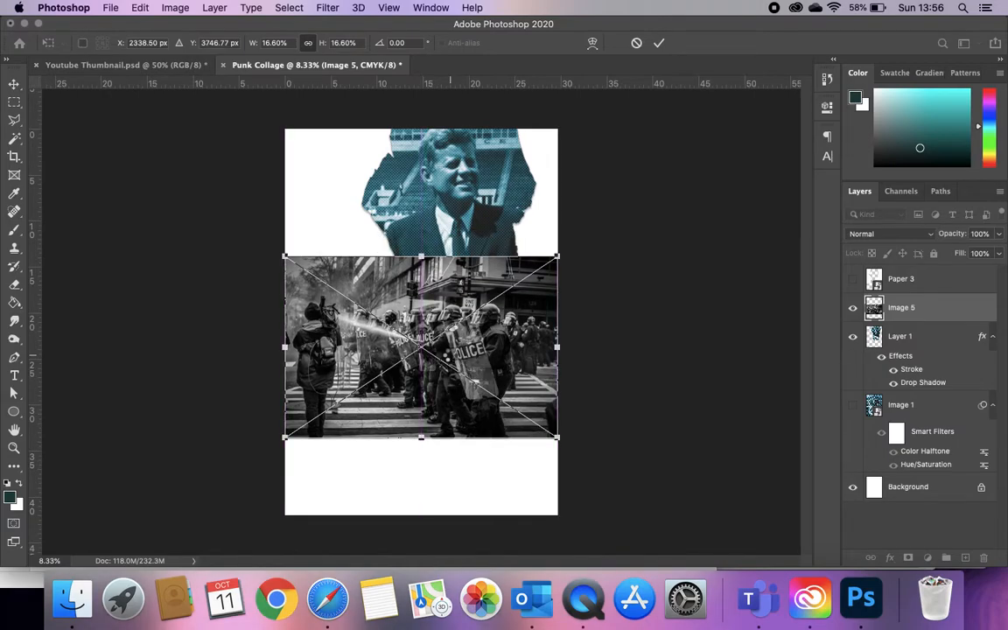
{"action": "key", "text": "Return"}
- Colorize Image 5 with Hue/Saturation, using hue +56, saturation +43 and lightness +8
{"action": "left_click", "coordinate": [175, 8]}
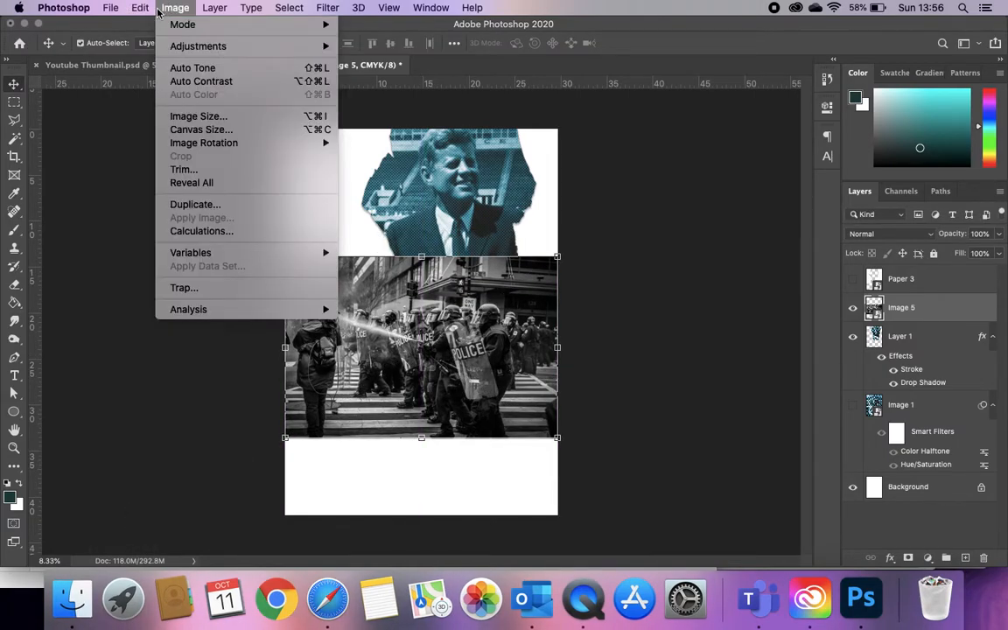
{"action": "mouse_move", "coordinate": [172, 45]}
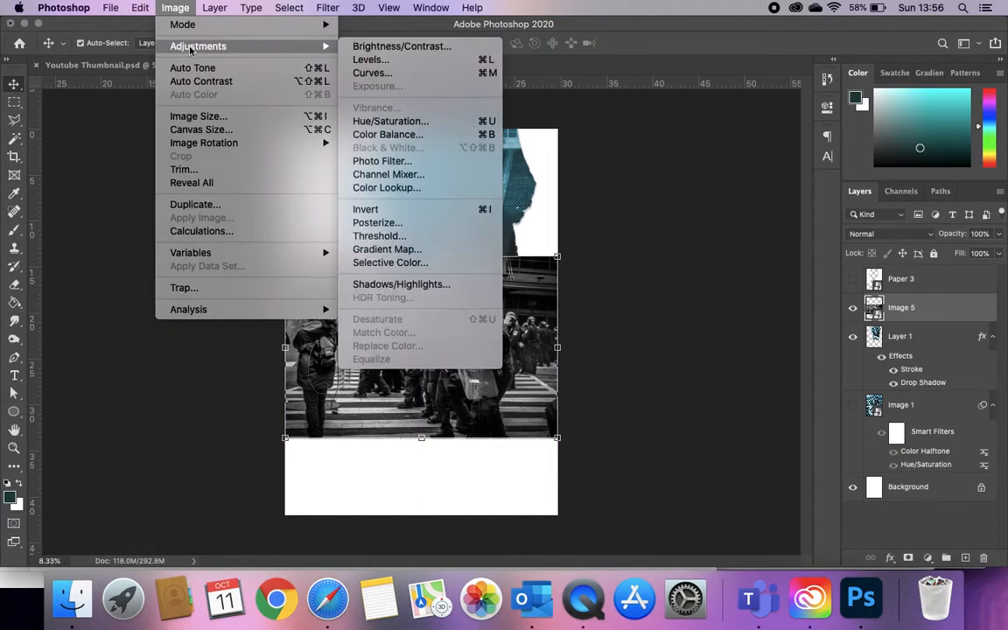
{"action": "left_click", "coordinate": [430, 121]}
{"action": "left_click_drag", "start_coordinate": [683, 203], "coordinate": [730, 203]}
{"action": "left_click", "coordinate": [816, 278]}
{"action": "left_click_drag", "start_coordinate": [691, 201], "coordinate": [671, 233]}
{"action": "mouse_move", "coordinate": [684, 270]}
{"action": "left_mouse_down"}
{"action": "mouse_move", "coordinate": [671, 271]}
{"action": "mouse_move", "coordinate": [709, 268]}
{"action": "mouse_move", "coordinate": [688, 270]}
{"action": "left_mouse_up"}
{"action": "left_click", "coordinate": [688, 270]}
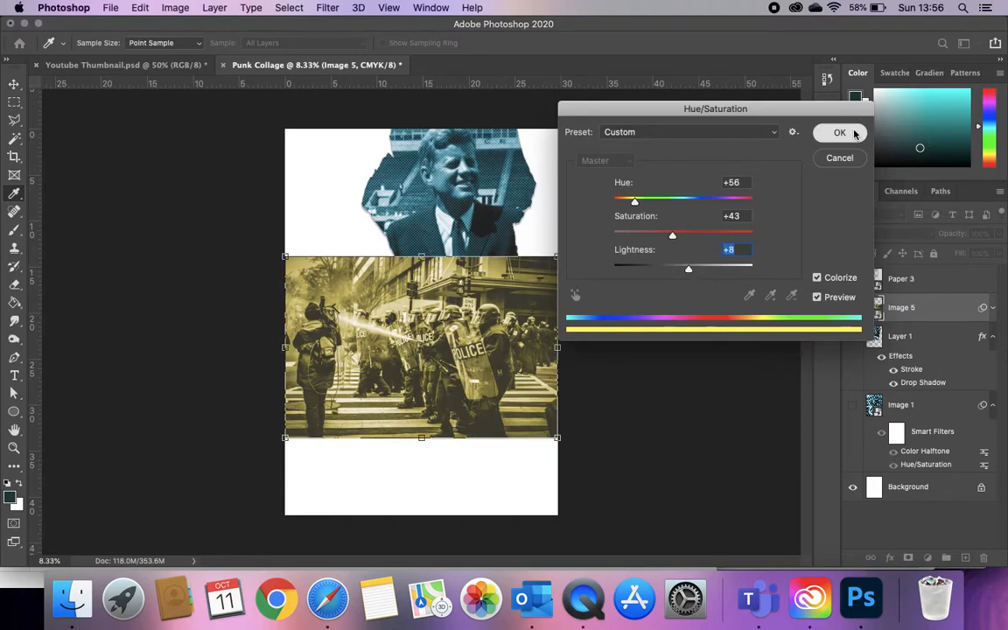
{"action": "left_click", "coordinate": [839, 133]}
- Apply a Color Halftone filter with an 8-pixel maximum radius to Image 5 and move the photo slightly down the page
{"action": "left_click", "coordinate": [324, 7]}
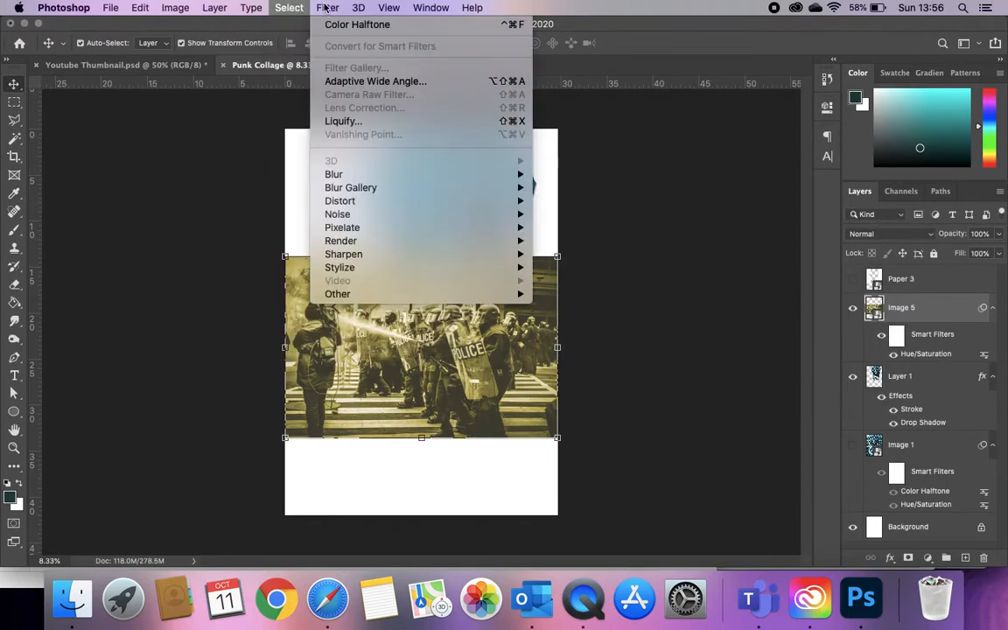
{"action": "left_click", "coordinate": [337, 25]}
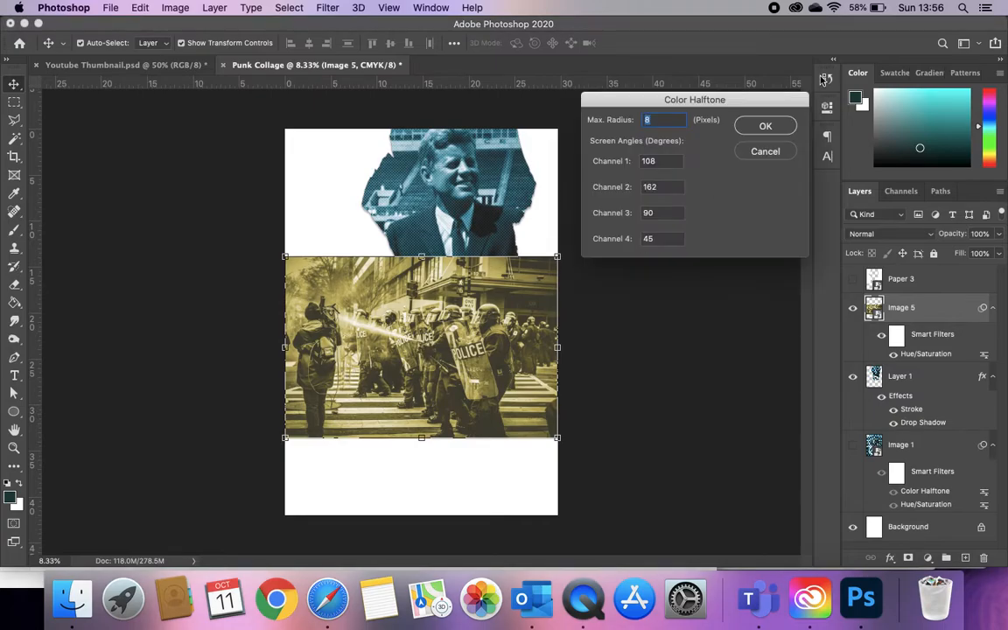
{"action": "left_click", "coordinate": [766, 126]}
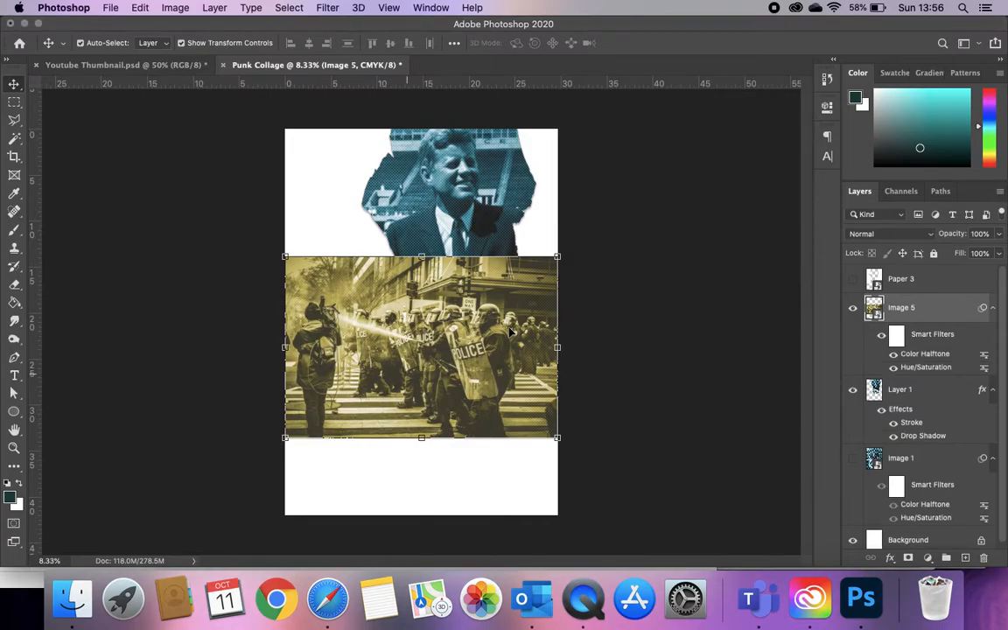
{"action": "left_click_drag", "start_coordinate": [472, 364], "coordinate": [473, 399]}
- Place paper 1.png from the PUNK folder, enlarge it beyond the page width and position its middle torn strip over the police photo
{"action": "left_click", "coordinate": [84, 596]}
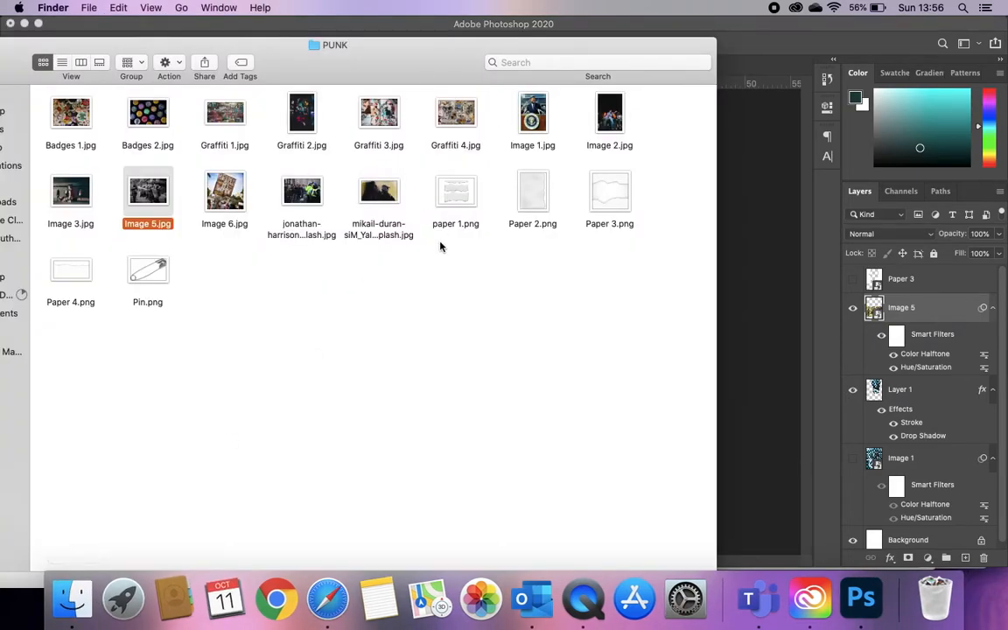
{"action": "left_click_drag", "start_coordinate": [464, 187], "coordinate": [744, 287]}
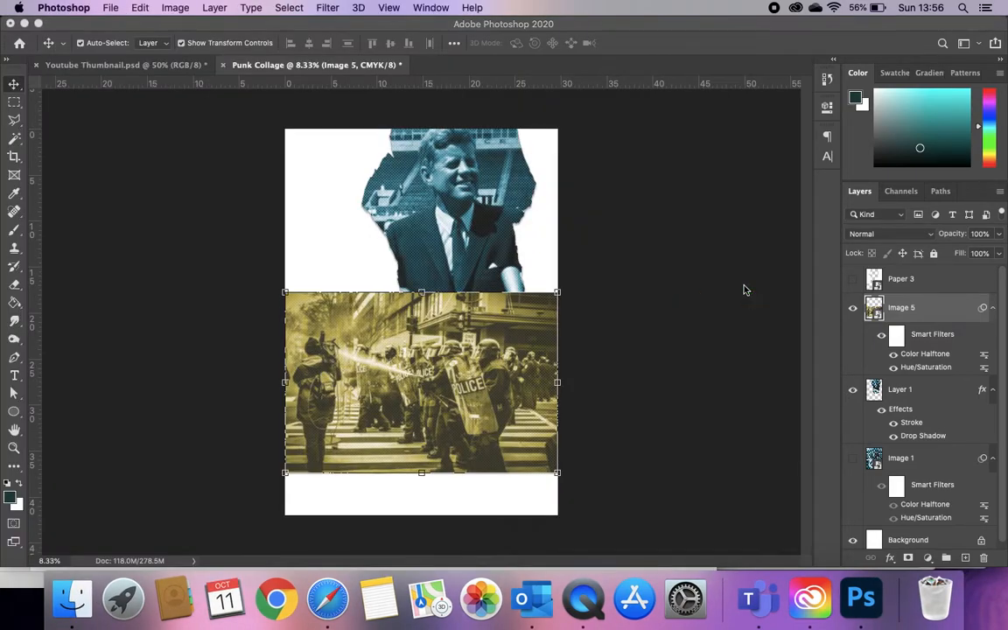
{"action": "key", "text": "Return"}
{"action": "left_click_drag", "start_coordinate": [457, 382], "coordinate": [408, 432]}
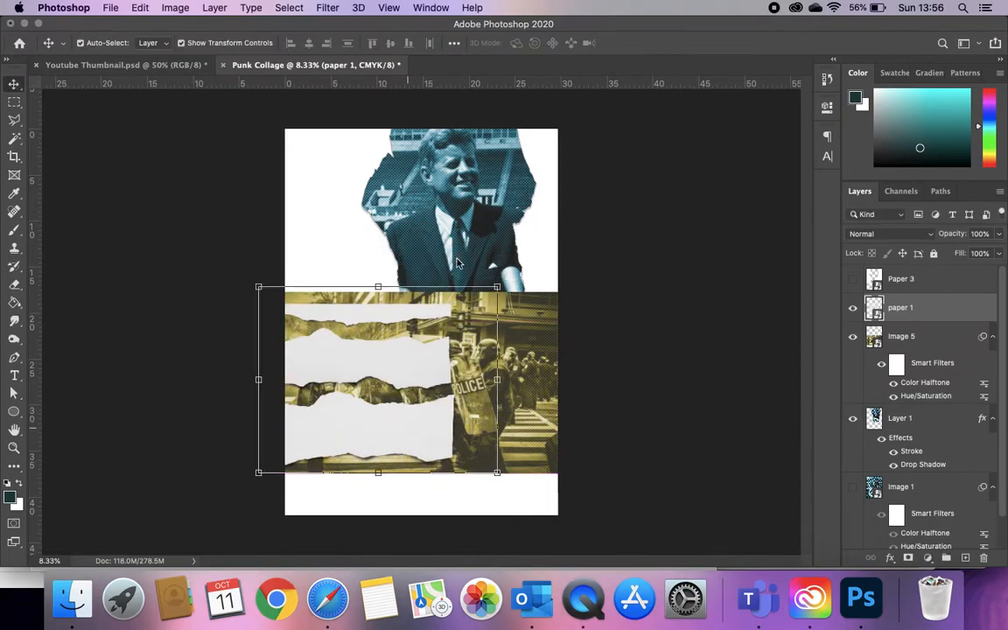
{"action": "left_click_drag", "start_coordinate": [495, 292], "coordinate": [830, 70]}
{"action": "left_click_drag", "start_coordinate": [415, 428], "coordinate": [398, 497]}
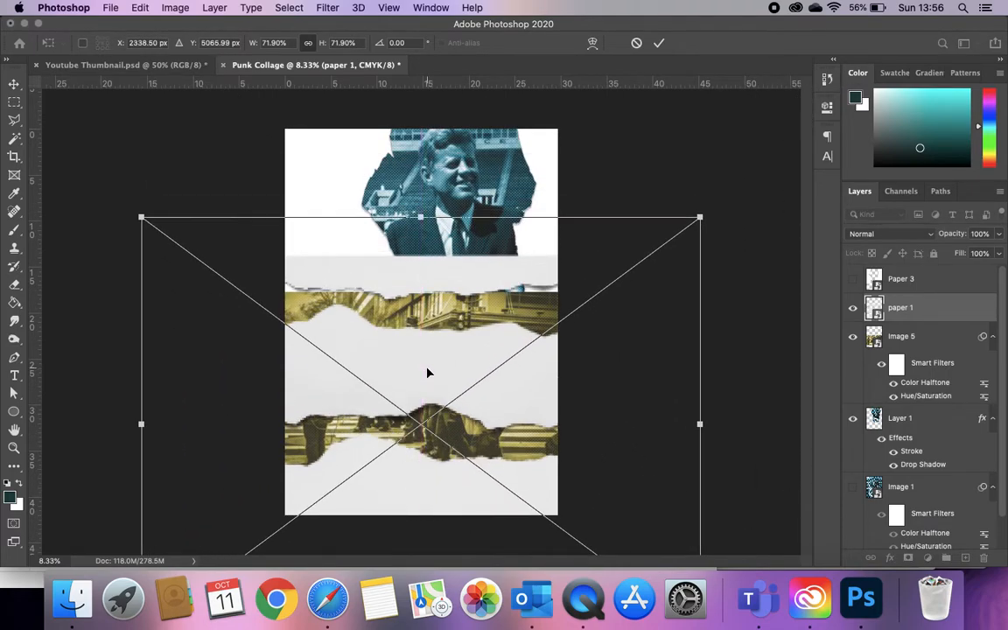
{"action": "left_click_drag", "start_coordinate": [428, 377], "coordinate": [429, 385]}
{"action": "left_click_drag", "start_coordinate": [474, 360], "coordinate": [477, 369]}
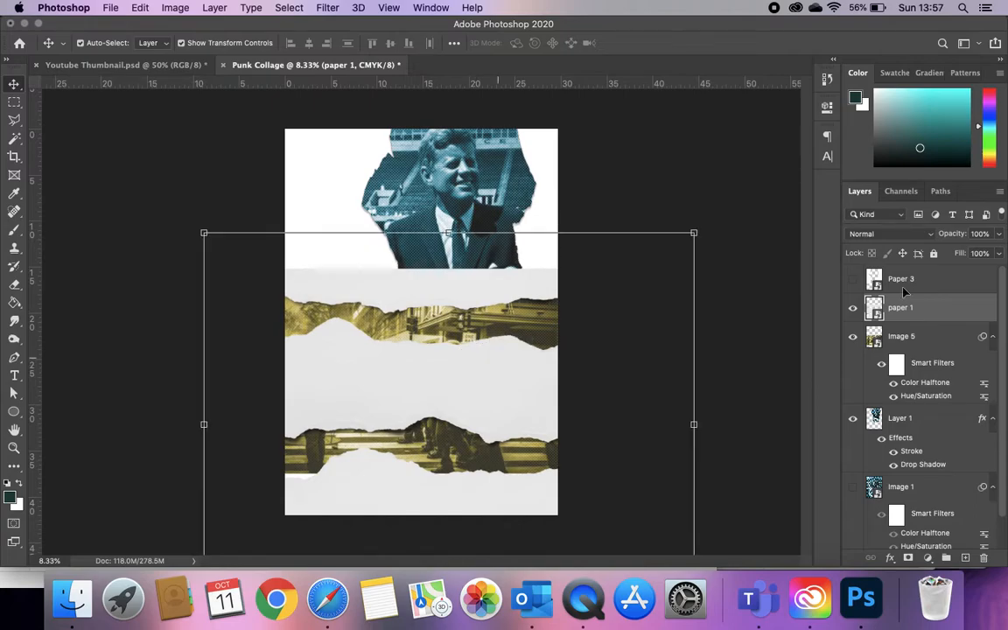
- Select the middle torn strip of the paper 1 layer with the Magic Wand and hide that layer
{"action": "left_click", "coordinate": [854, 308]}
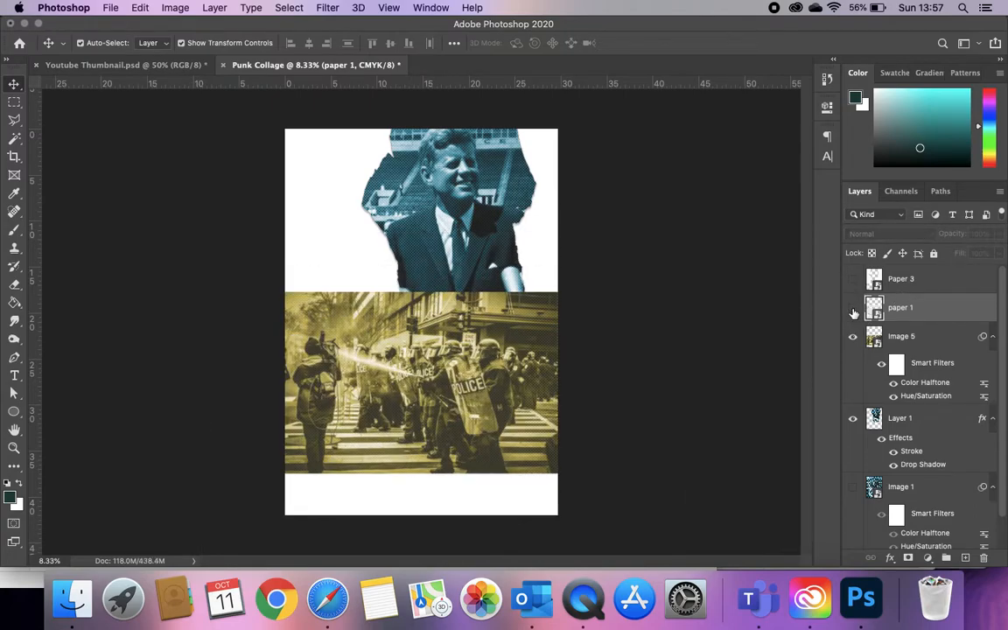
{"action": "left_click", "coordinate": [853, 309]}
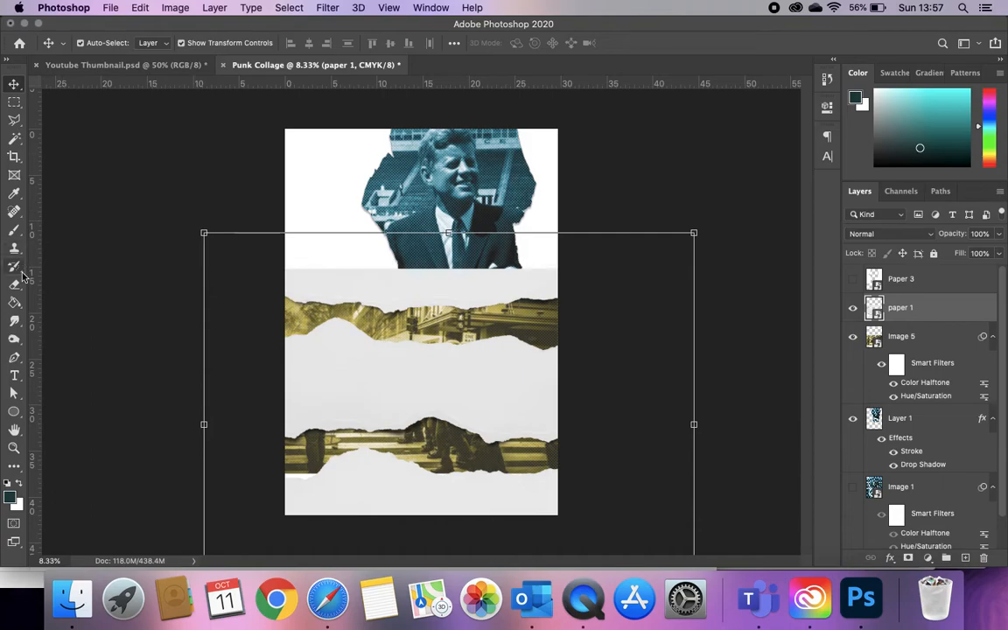
{"action": "left_click", "coordinate": [14, 138]}
{"action": "left_click", "coordinate": [384, 393]}
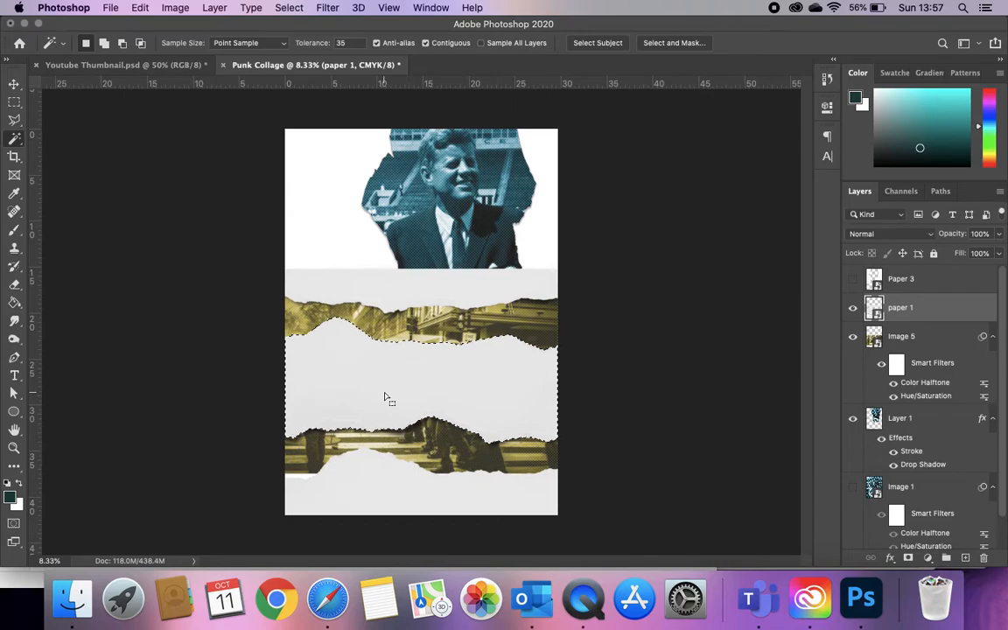
{"action": "left_click", "coordinate": [853, 309]}
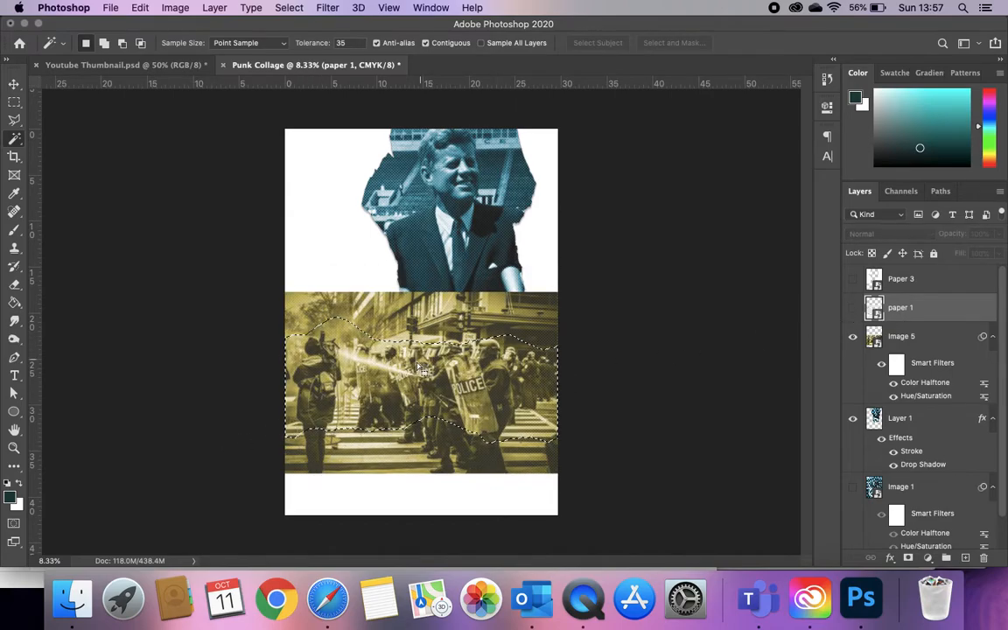
- Copy the selected area of Image 5 onto a new layer and hide Image 5
{"action": "left_click", "coordinate": [945, 335]}
{"action": "key", "text": "super+c"}
{"action": "key", "text": "super+v"}
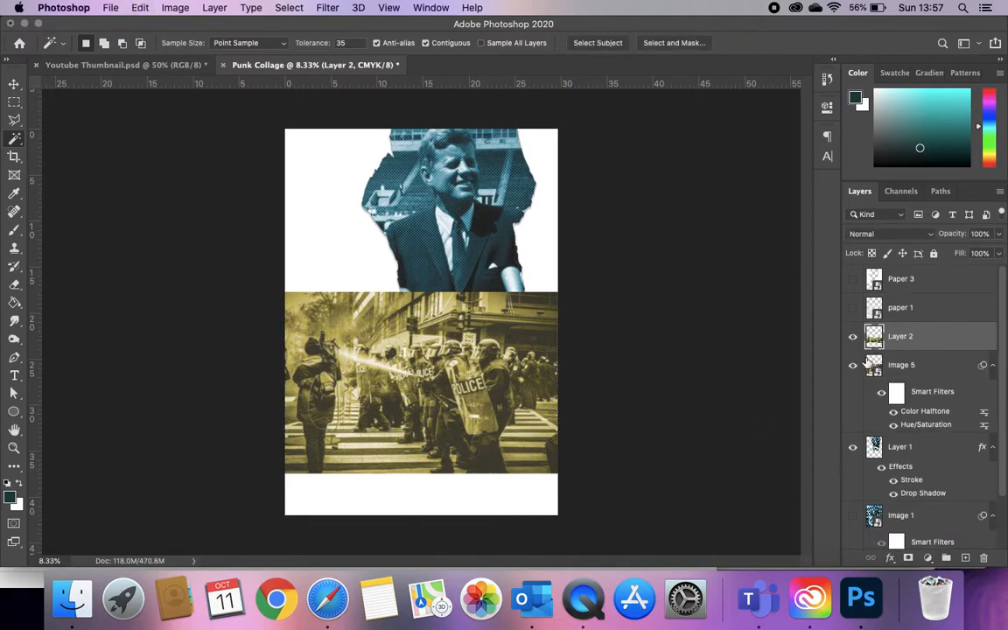
{"action": "left_click", "coordinate": [852, 365]}
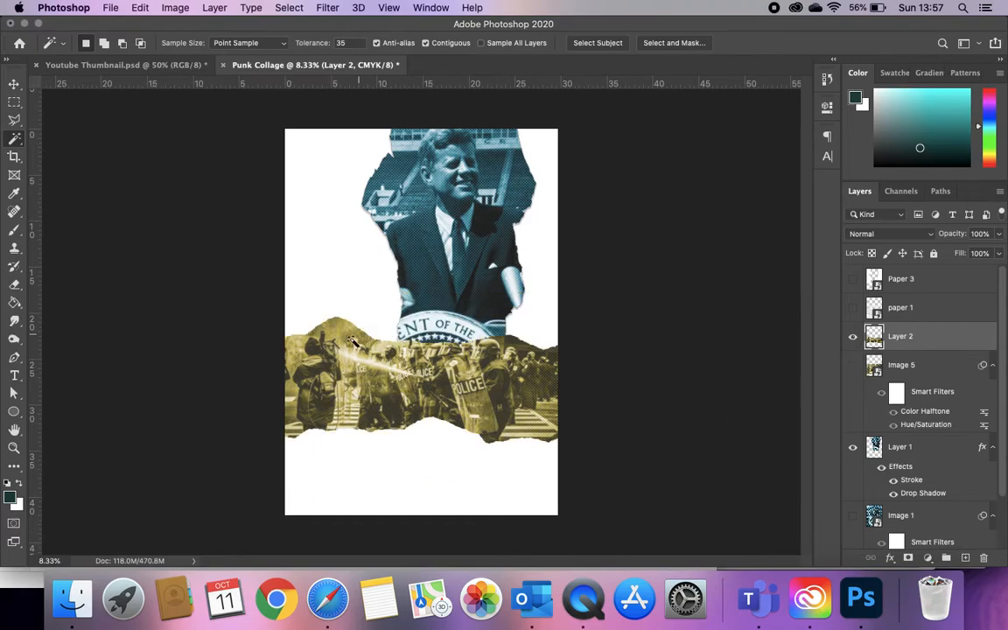
- Move the torn police strip on Layer 2 down below the speaker cut-out, spanning the page width
{"action": "left_click", "coordinate": [14, 84]}
{"action": "left_click_drag", "start_coordinate": [355, 390], "coordinate": [355, 443]}
{"action": "left_click_drag", "start_coordinate": [364, 441], "coordinate": [374, 441]}
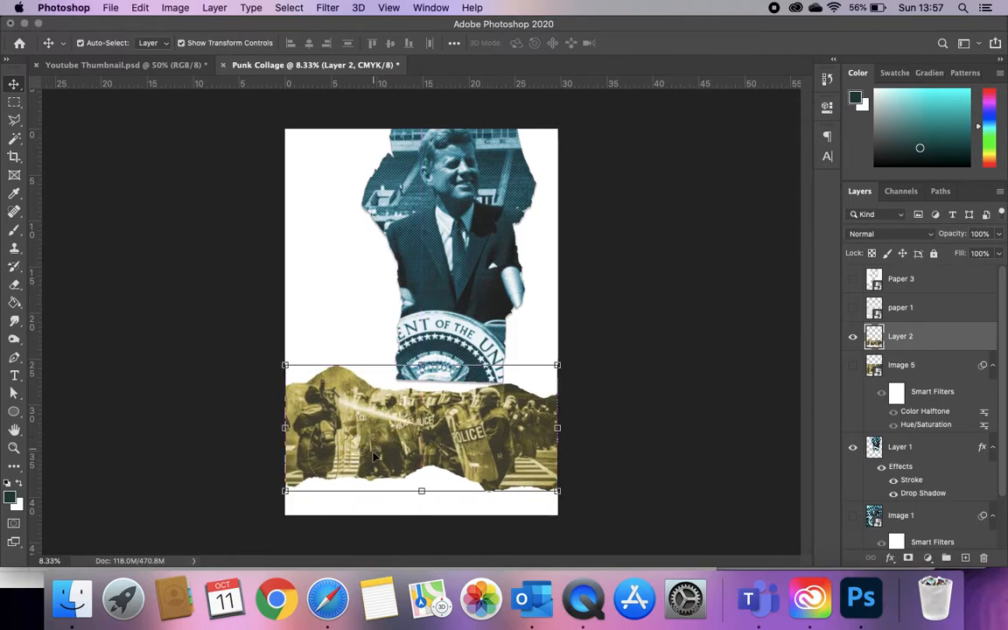
- Add a 1 px centred black Stroke at 25% opacity and a Drop Shadow at 18% opacity to Layer 2
{"action": "double_click", "coordinate": [945, 339]}
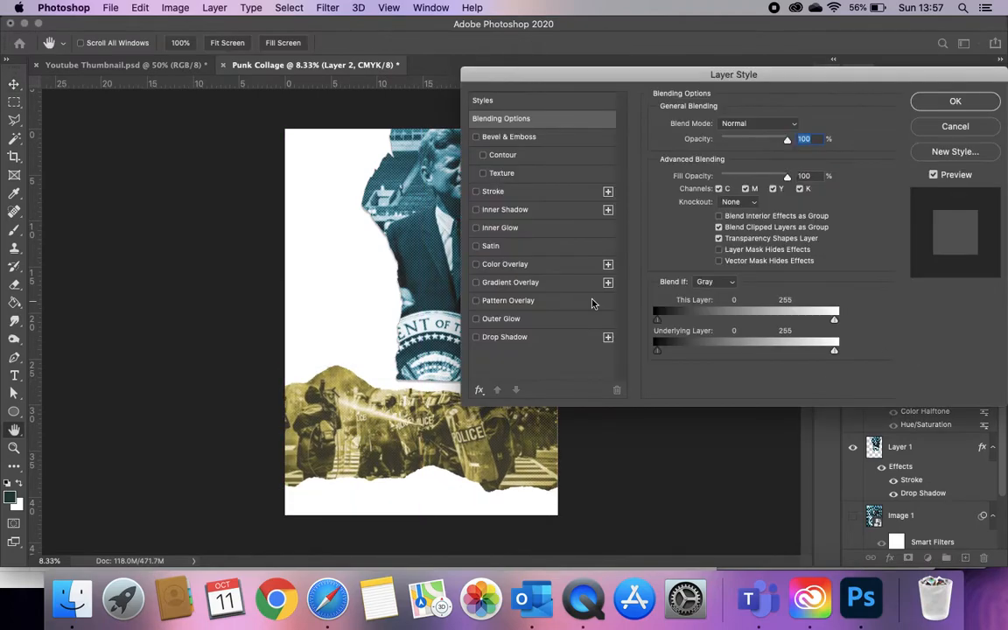
{"action": "left_click", "coordinate": [477, 320]}
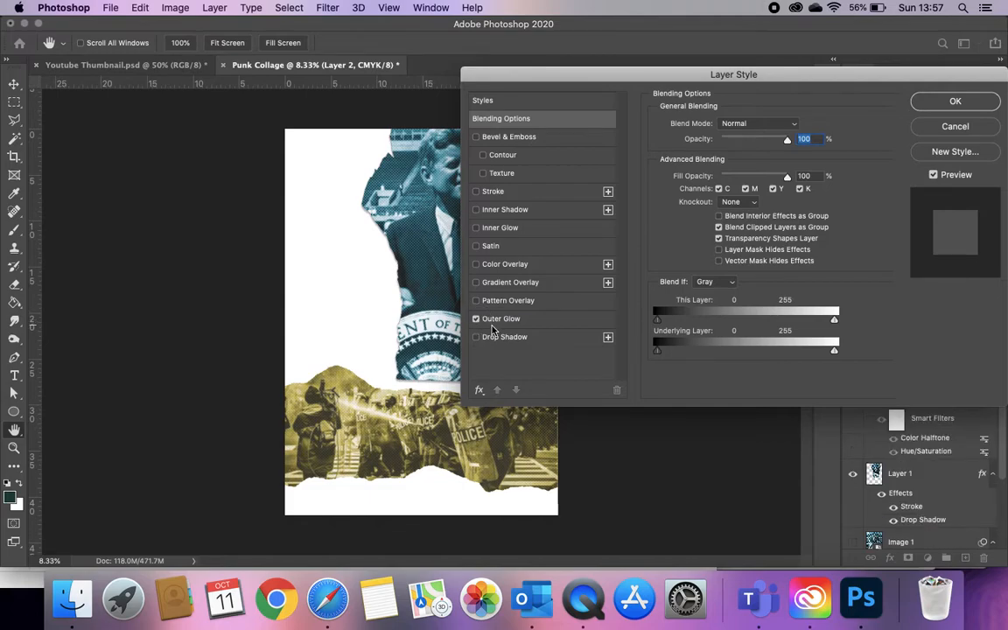
{"action": "left_click", "coordinate": [476, 337]}
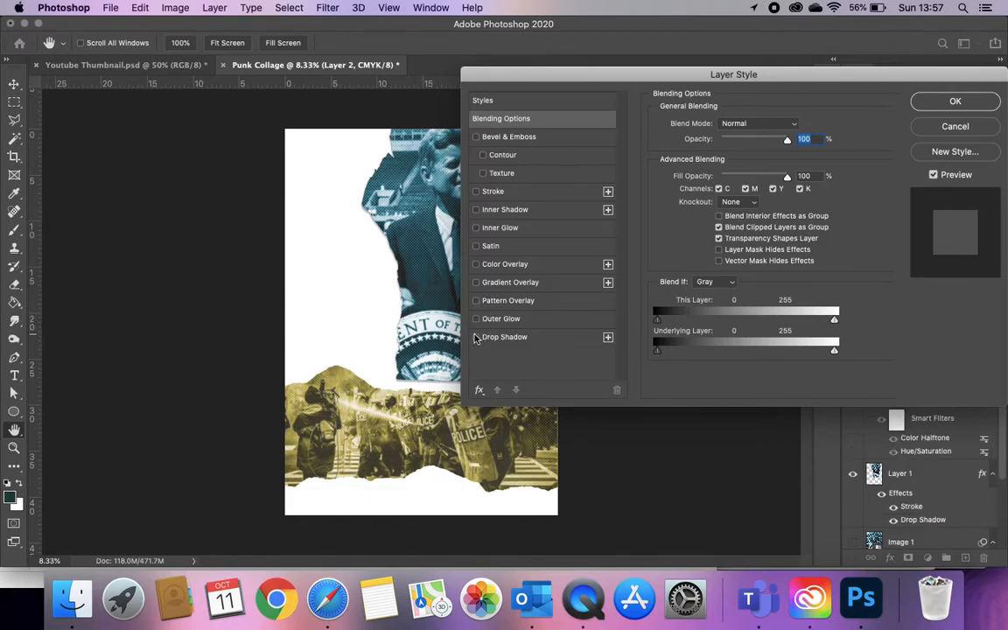
{"action": "left_click", "coordinate": [476, 191]}
{"action": "left_click", "coordinate": [548, 191]}
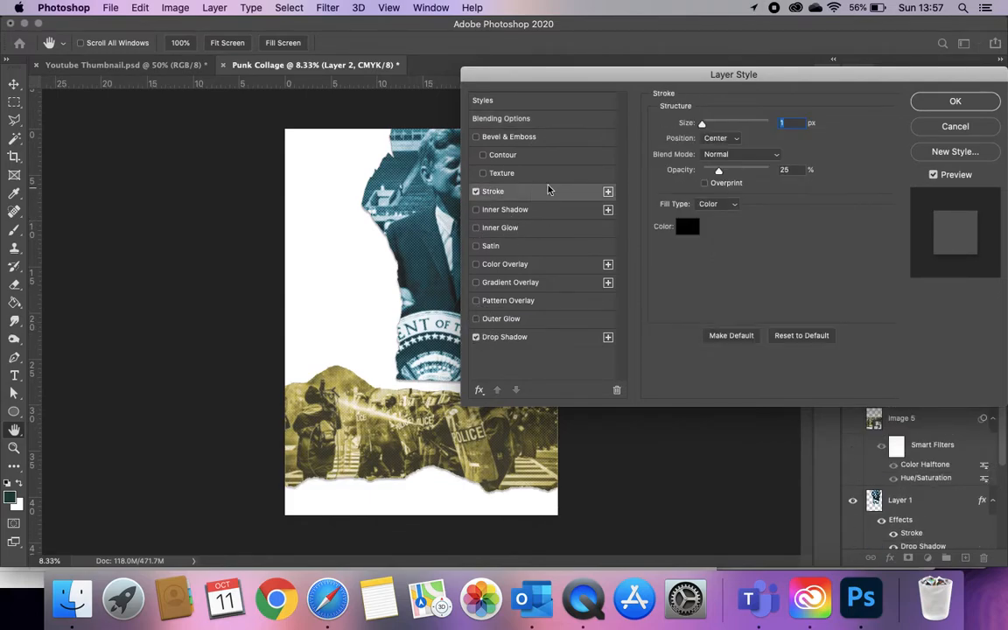
{"action": "left_click", "coordinate": [561, 339]}
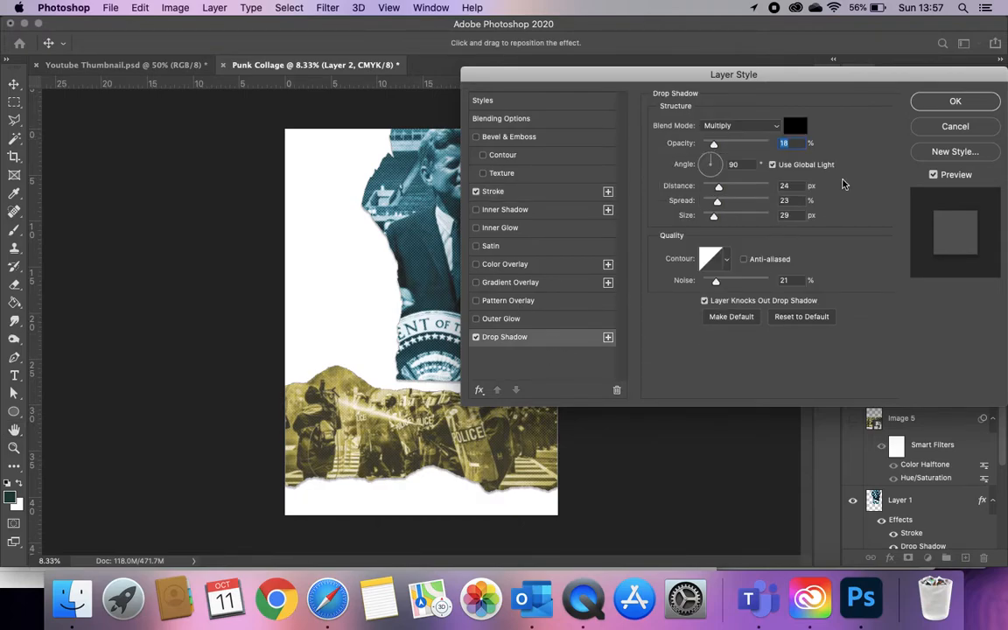
{"action": "left_click", "coordinate": [953, 102]}
- Shift the speaker cut-out to the page's right edge and raise the torn police strip to overlap its base
{"action": "left_click_drag", "start_coordinate": [473, 245], "coordinate": [496, 241]}
{"action": "left_click", "coordinate": [369, 450]}
{"action": "left_click_drag", "start_coordinate": [369, 451], "coordinate": [376, 420]}
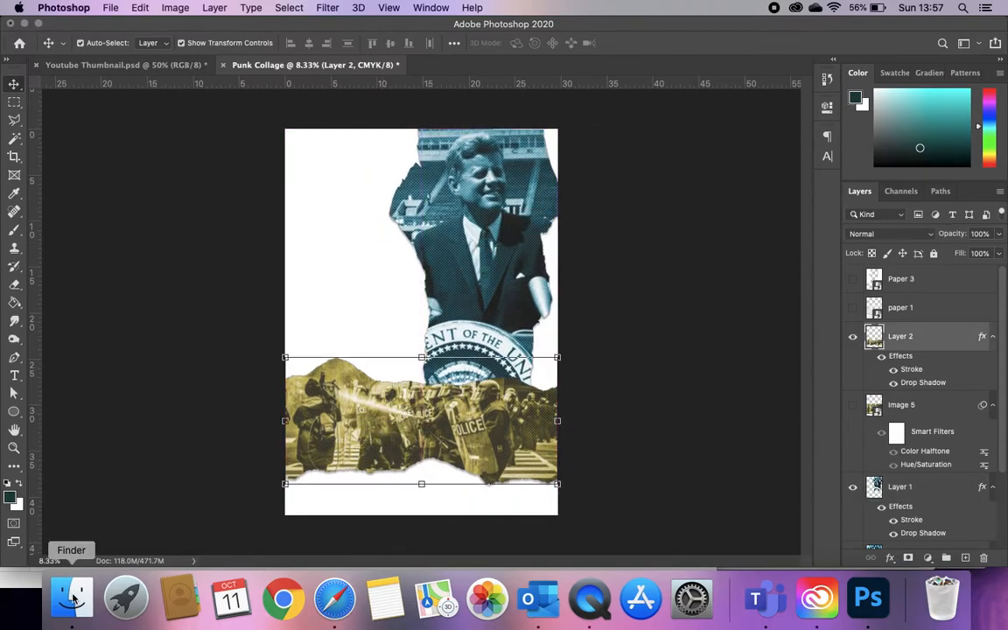
- Place Graffiti 4.jpg from the PUNK folder into the poster across the page width
{"action": "left_click", "coordinate": [72, 599]}
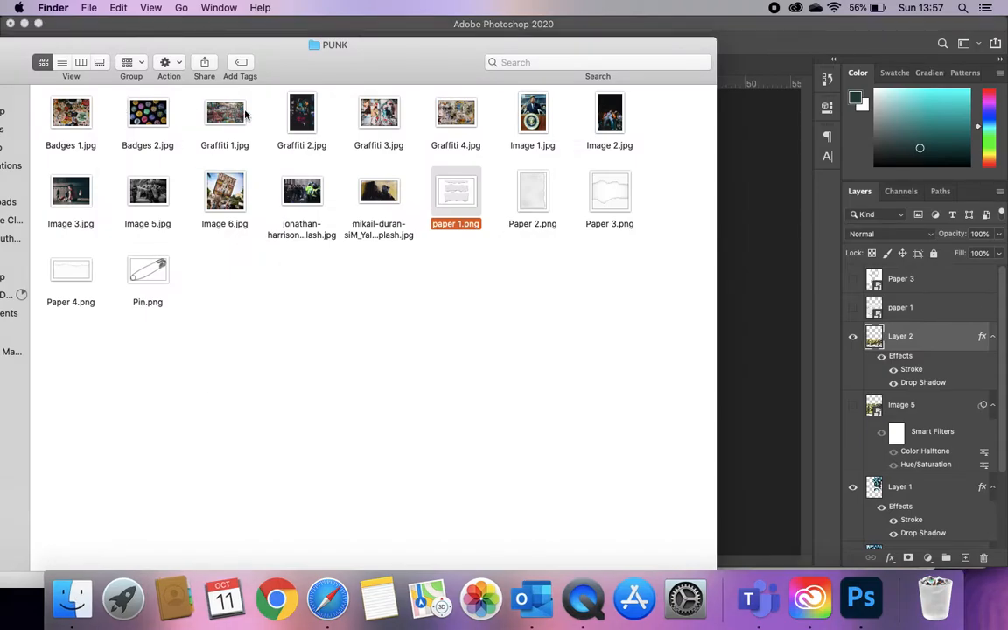
{"action": "left_click", "coordinate": [473, 119]}
{"action": "left_click_drag", "start_coordinate": [504, 55], "coordinate": [426, 332]}
{"action": "left_click_drag", "start_coordinate": [385, 394], "coordinate": [367, 275]}
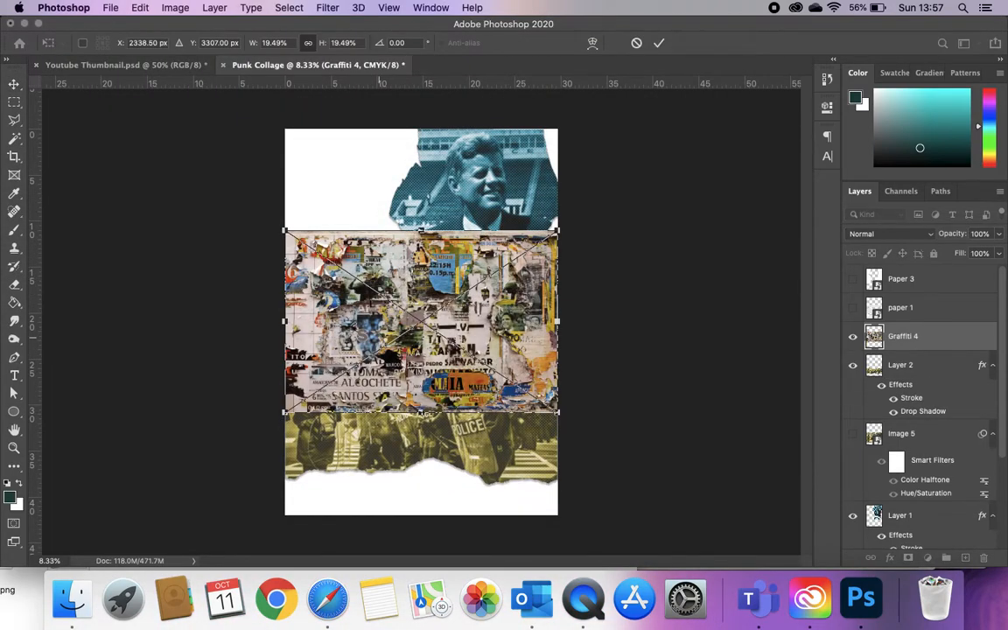
{"action": "key", "text": "Return"}
- Enlarge Graffiti 4 to about 43.68% so it covers the whole page, and stack it beneath Layer 1 as the backdrop
{"action": "left_click_drag", "start_coordinate": [380, 342], "coordinate": [360, 230]}
{"action": "left_click_drag", "start_coordinate": [543, 299], "coordinate": [875, 626]}
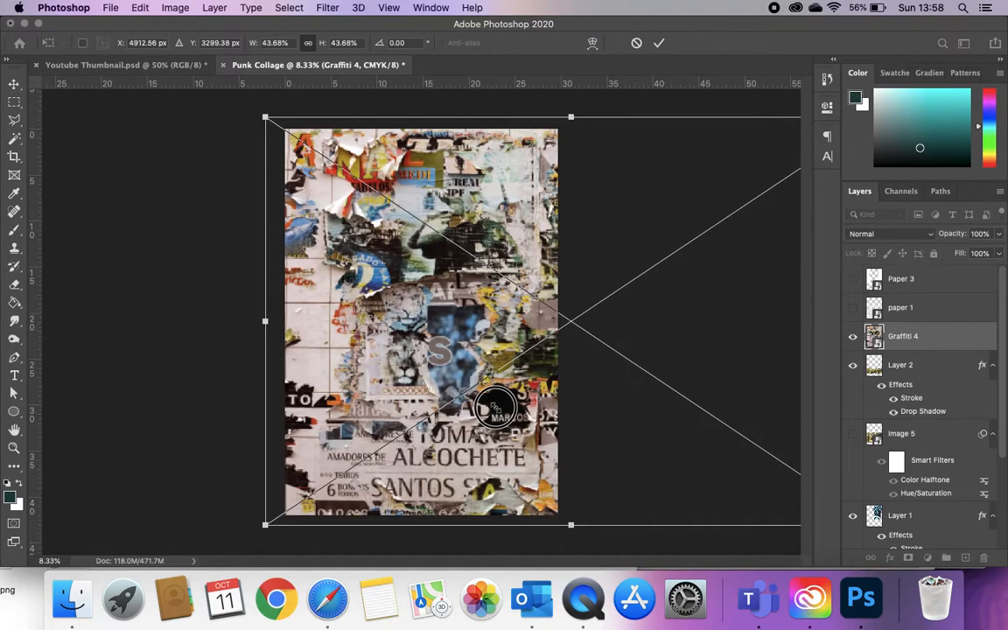
{"action": "key", "text": "super+z"}
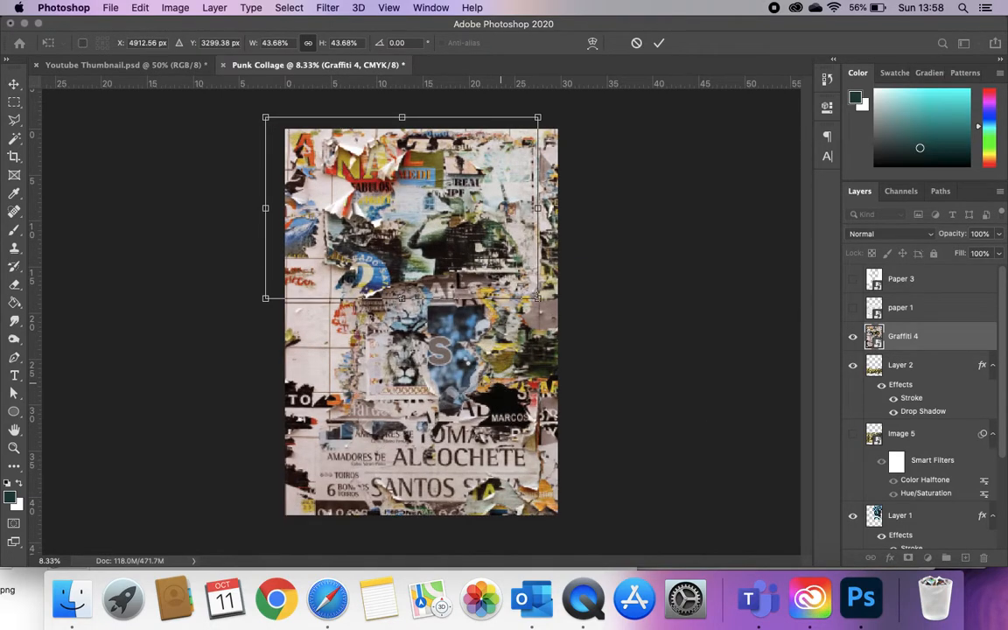
{"action": "key", "text": "Return"}
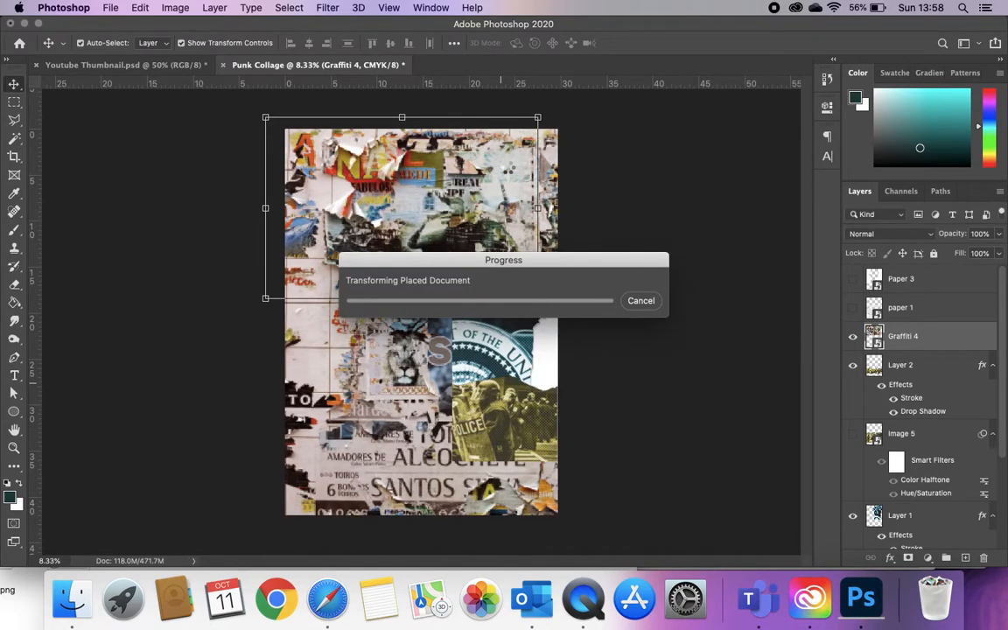
{"action": "left_click_drag", "start_coordinate": [919, 336], "coordinate": [893, 446]}
{"action": "mouse_move", "coordinate": [310, 274]}
{"action": "left_mouse_down"}
{"action": "mouse_move", "coordinate": [331, 260]}
{"action": "mouse_move", "coordinate": [302, 258]}
{"action": "mouse_move", "coordinate": [306, 268]}
{"action": "left_mouse_up"}
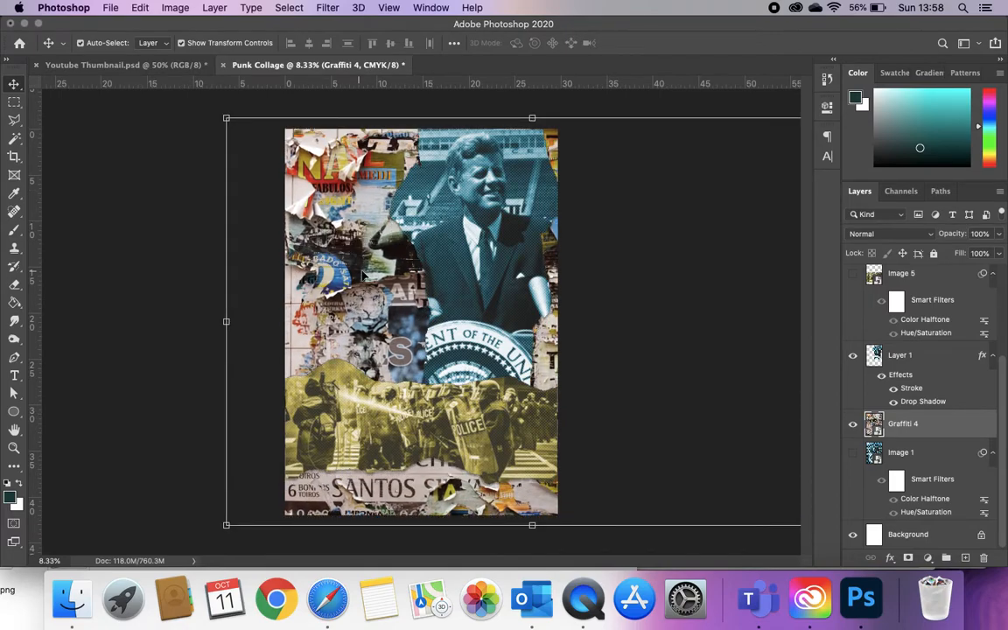
- Colorize Graffiti 4 purple with Hue/Saturation: Hue 266, Saturation 50 and Lightness -55
{"action": "left_click", "coordinate": [175, 8]}
{"action": "mouse_move", "coordinate": [216, 56]}
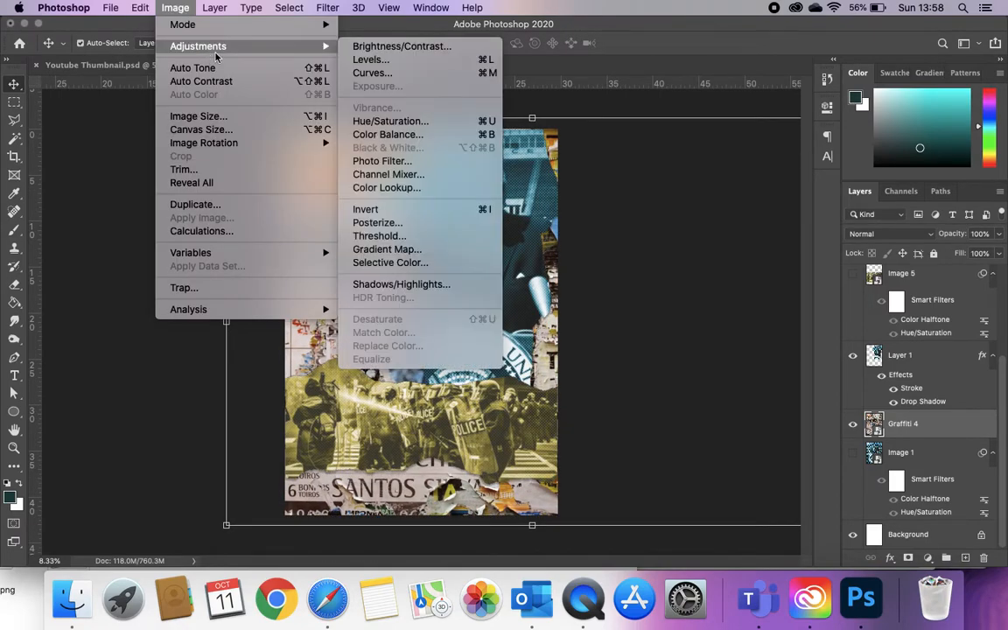
{"action": "left_click", "coordinate": [408, 123]}
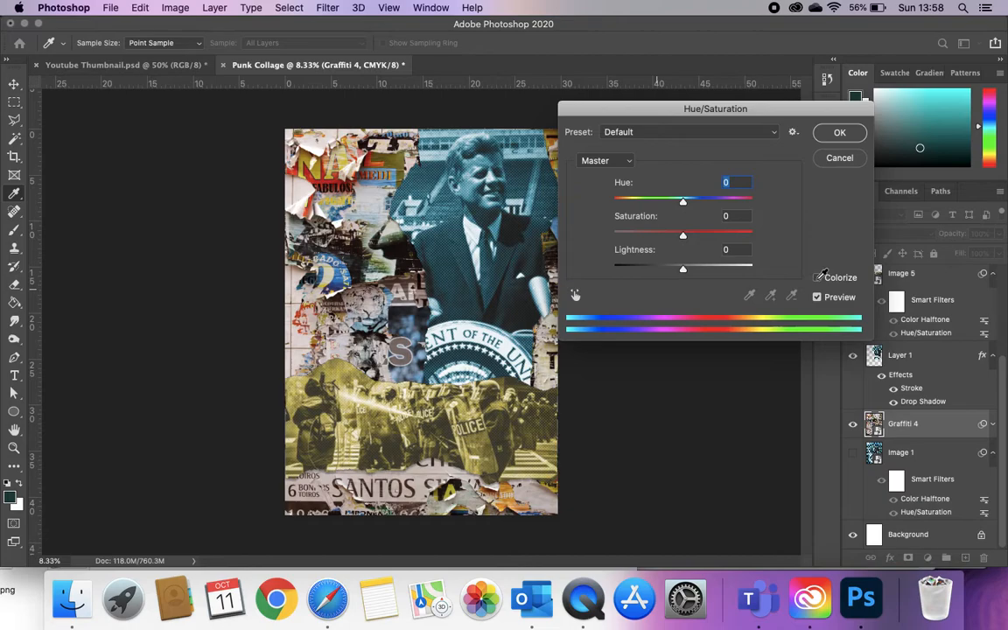
{"action": "left_click_drag", "start_coordinate": [793, 106], "coordinate": [779, 119]}
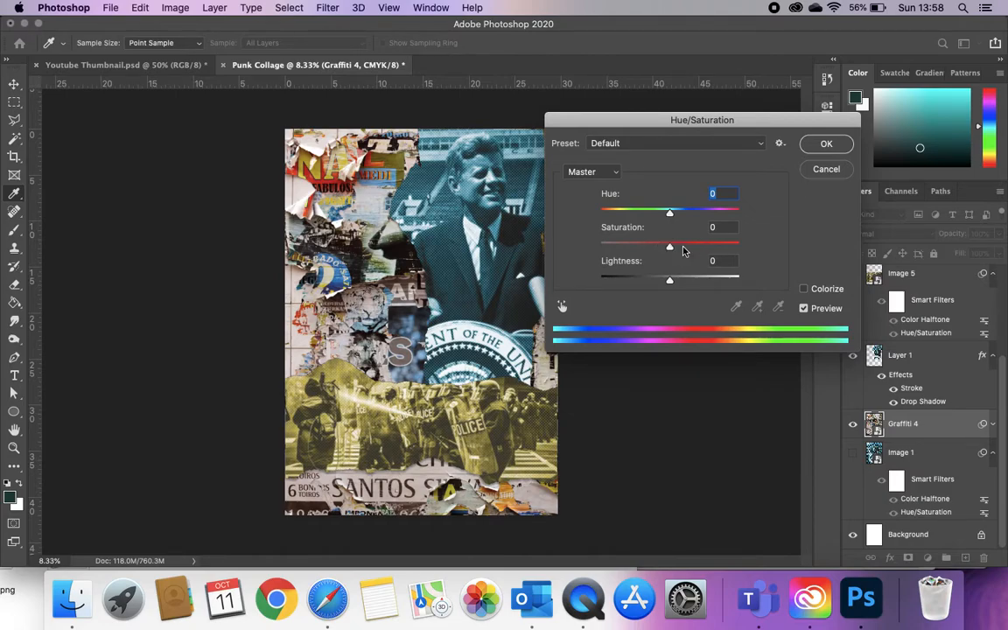
{"action": "key", "text": "o"}
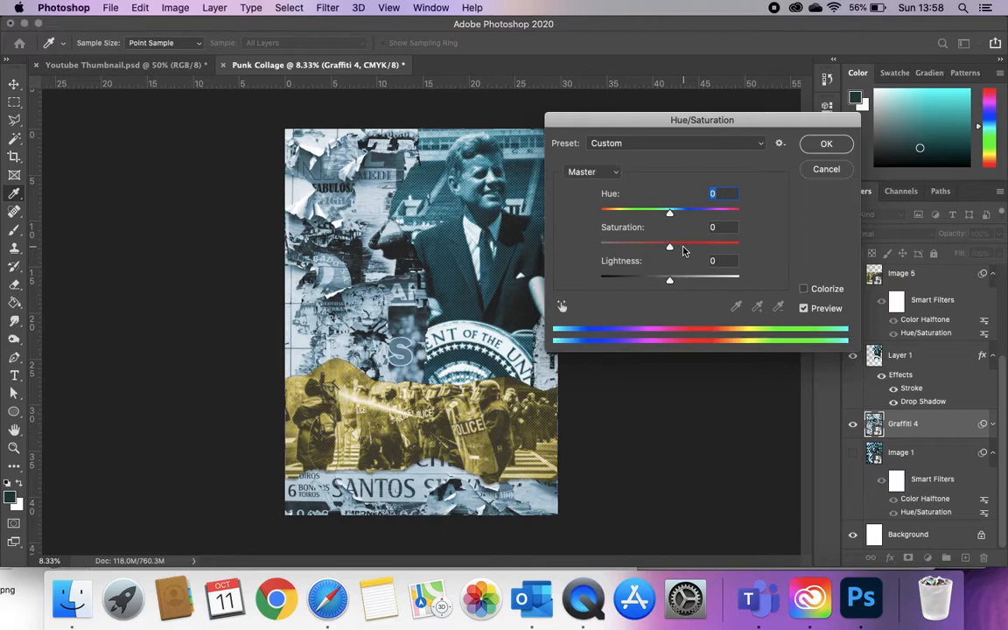
{"action": "left_click", "coordinate": [683, 248]}
{"action": "left_click", "coordinate": [814, 291]}
{"action": "left_click_drag", "start_coordinate": [653, 278], "coordinate": [703, 216]}
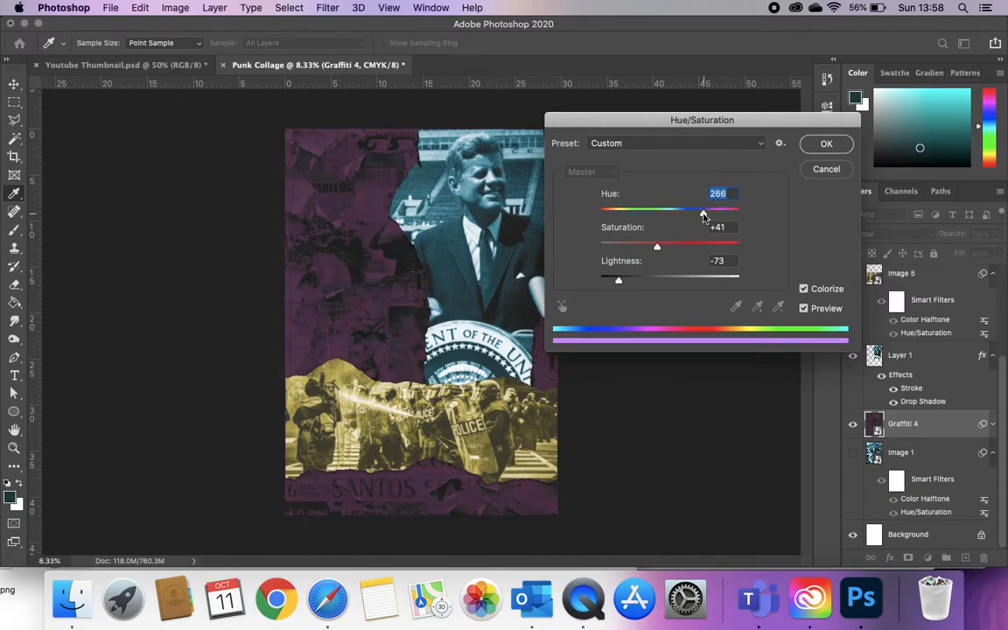
{"action": "left_click_drag", "start_coordinate": [657, 250], "coordinate": [669, 247]}
{"action": "left_click_drag", "start_coordinate": [619, 280], "coordinate": [631, 280]}
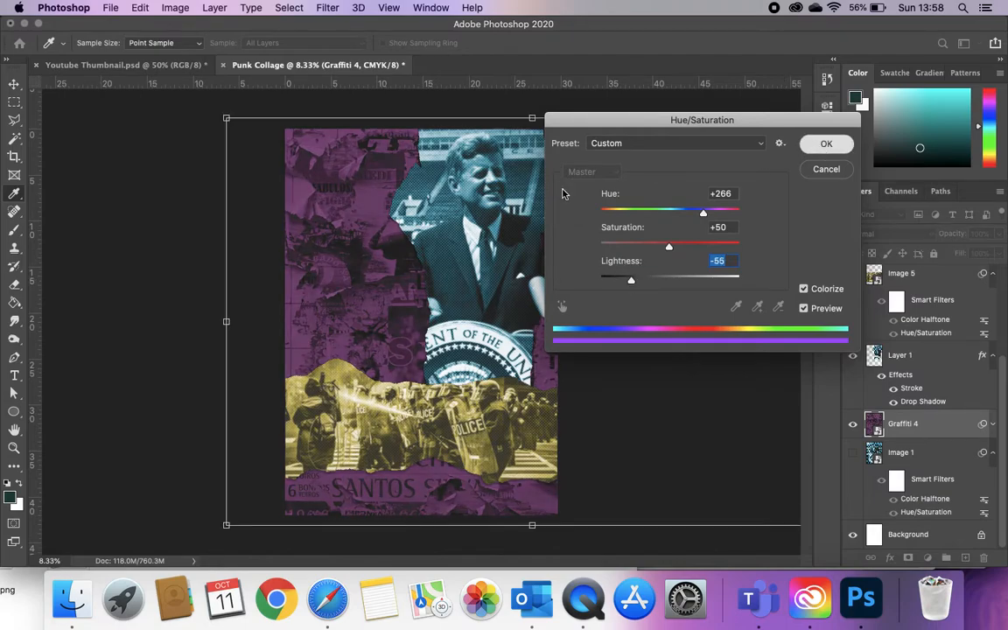
{"action": "key", "text": "Return"}
{"action": "key", "text": "v"}
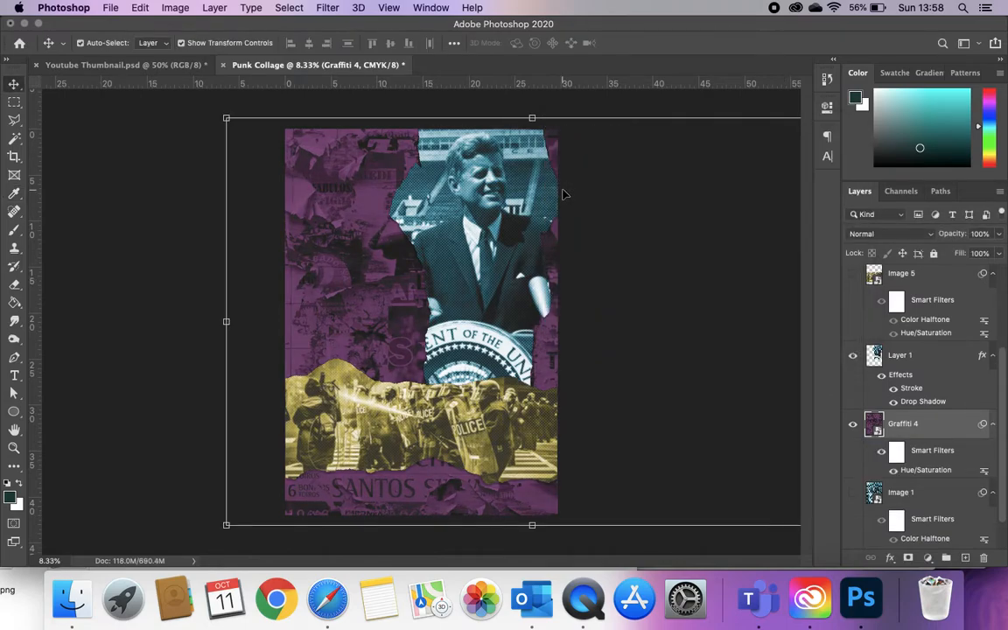
{"action": "left_click", "coordinate": [160, 268]}
- Create a new empty layer and stack it directly beneath Graffiti 4
{"action": "left_click", "coordinate": [945, 426]}
{"action": "scroll", "coordinate": [933, 350], "scroll_direction": "down", "scroll_amount": 2}
{"action": "left_click", "coordinate": [965, 558]}
{"action": "left_click_drag", "start_coordinate": [897, 373], "coordinate": [893, 470]}
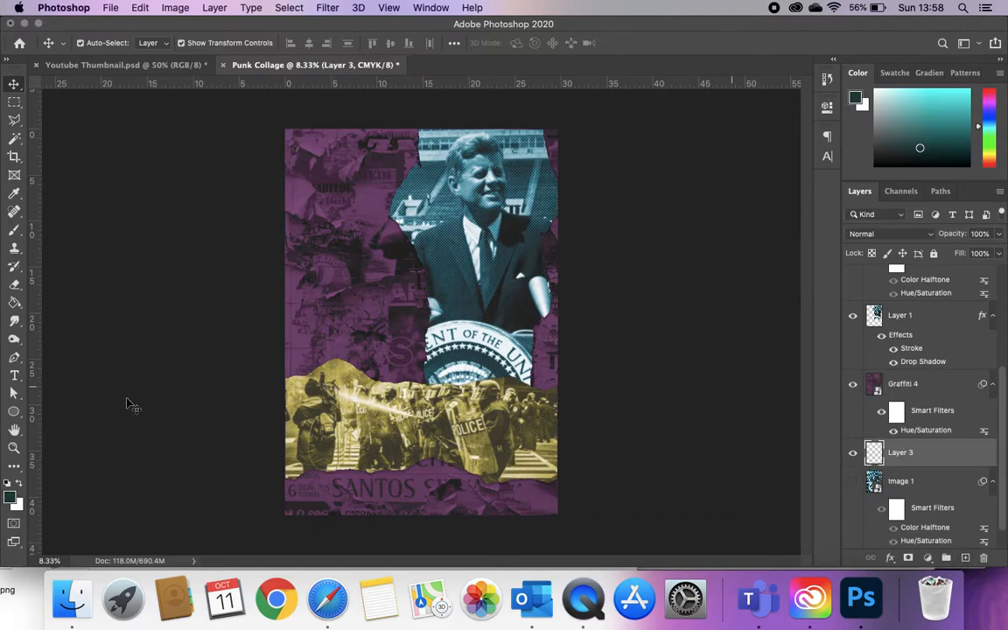
- Set the foreground colour to black (000000) and fill Layer 3 with it using the Paint Bucket
{"action": "left_click", "coordinate": [10, 496]}
{"action": "left_click", "coordinate": [583, 312]}
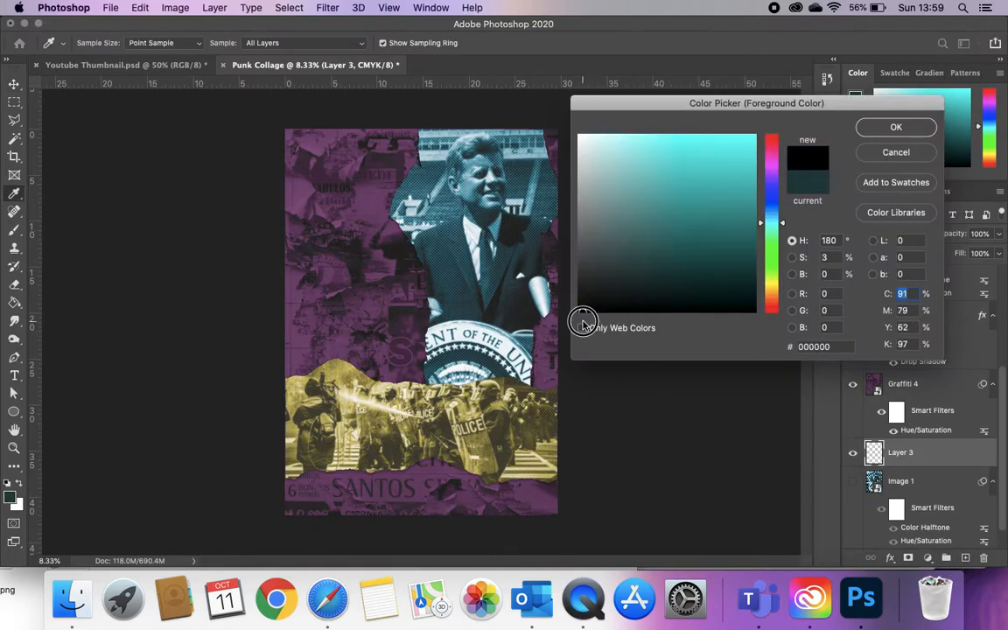
{"action": "left_click", "coordinate": [871, 131]}
{"action": "key", "text": "v"}
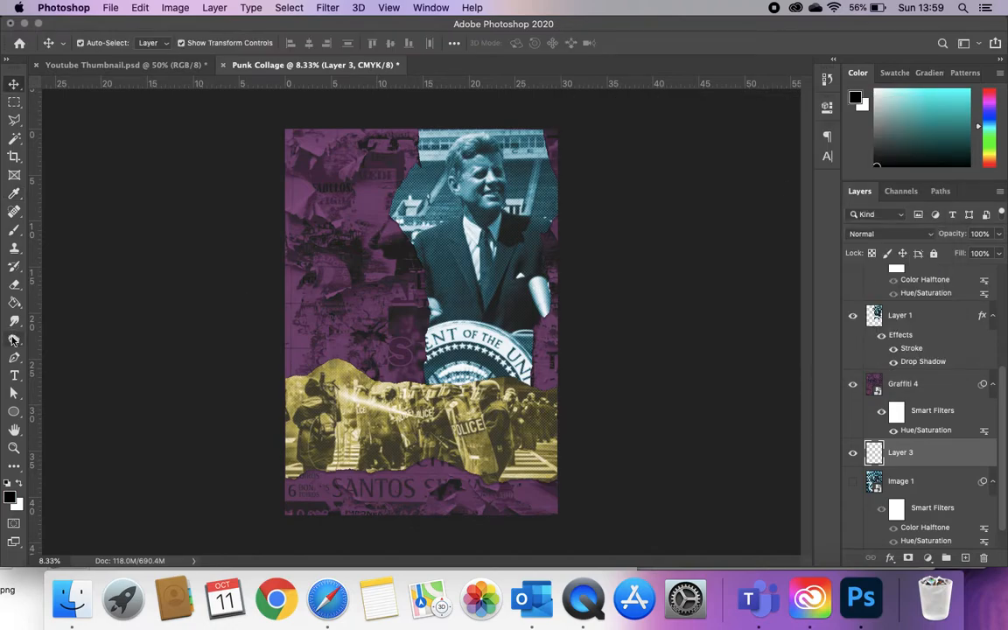
{"action": "left_click", "coordinate": [13, 305]}
{"action": "left_click", "coordinate": [445, 308]}
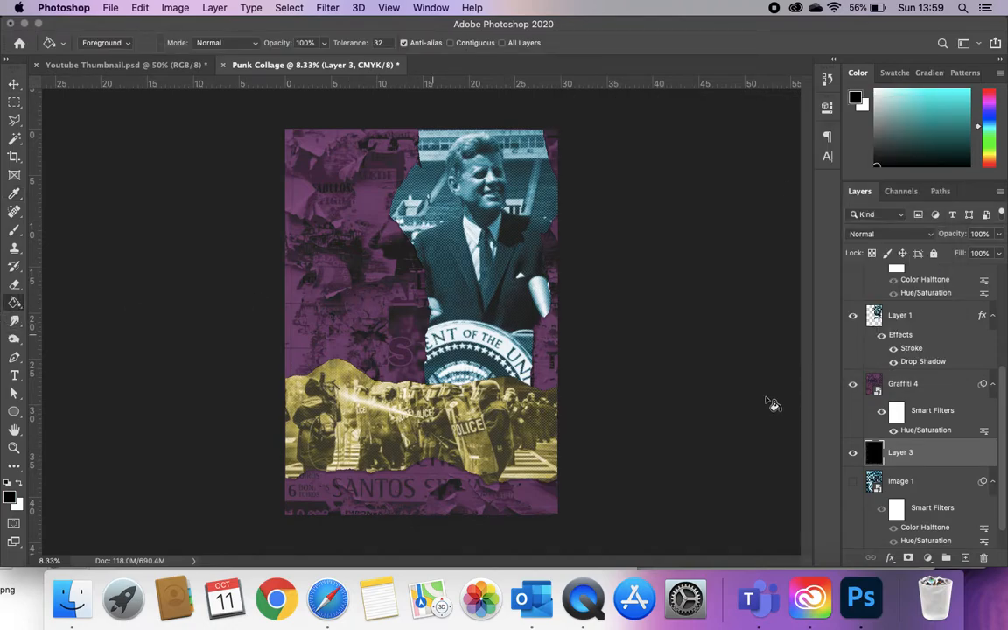
- Set the Graffiti 4 layer's blend mode to Color Dodge and adjust its opacity
{"action": "left_click", "coordinate": [930, 389]}
{"action": "left_click", "coordinate": [882, 234]}
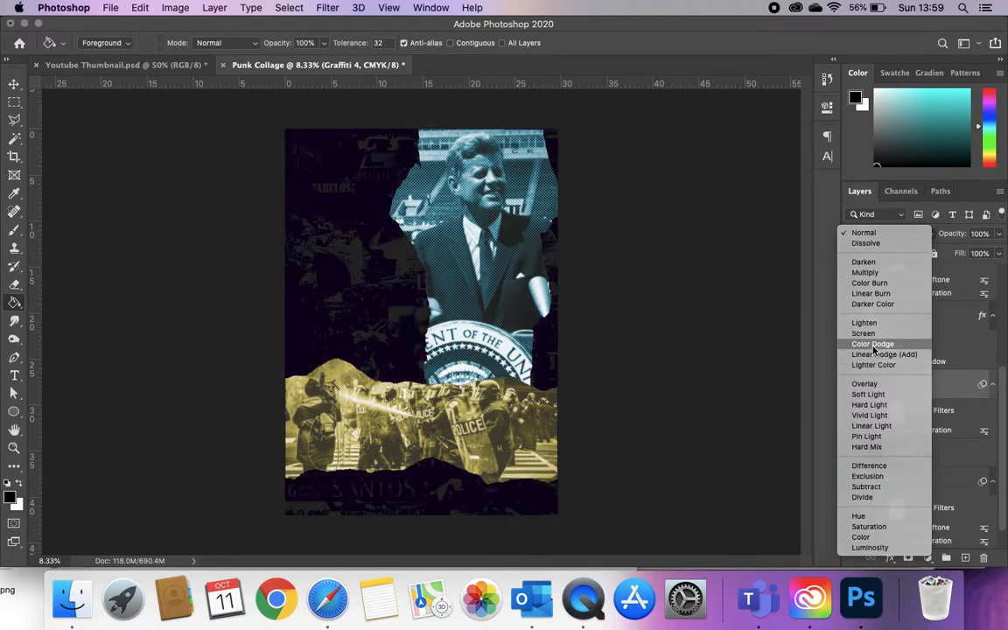
{"action": "left_click", "coordinate": [874, 345]}
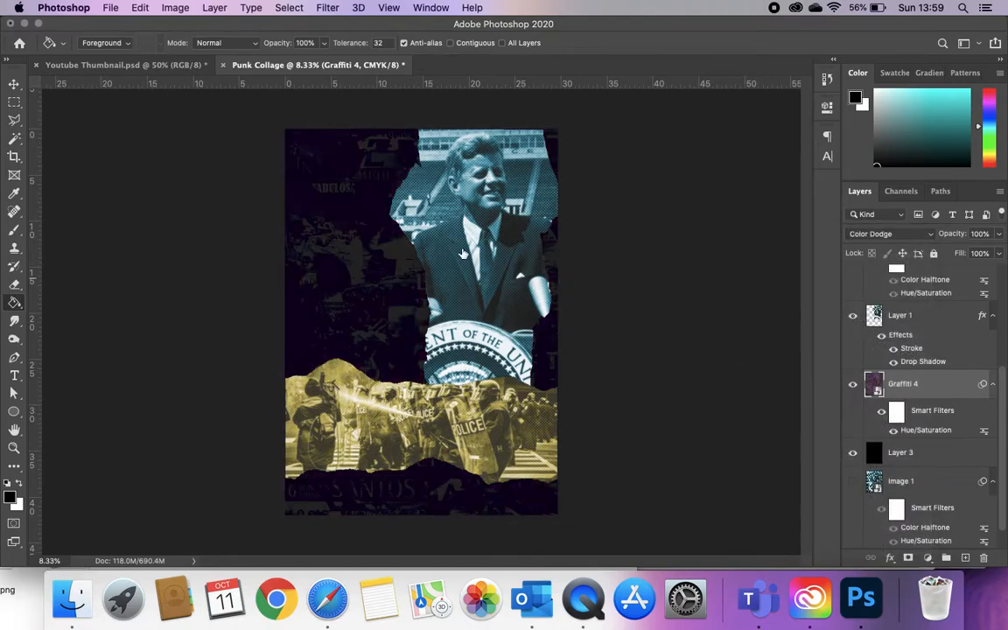
{"action": "left_click", "coordinate": [14, 82]}
{"action": "left_click", "coordinate": [999, 235]}
{"action": "left_click_drag", "start_coordinate": [976, 253], "coordinate": [987, 267]}
- Reduce the opacity of the black Layer 3 to 91% and deselect it
{"action": "left_click", "coordinate": [947, 467]}
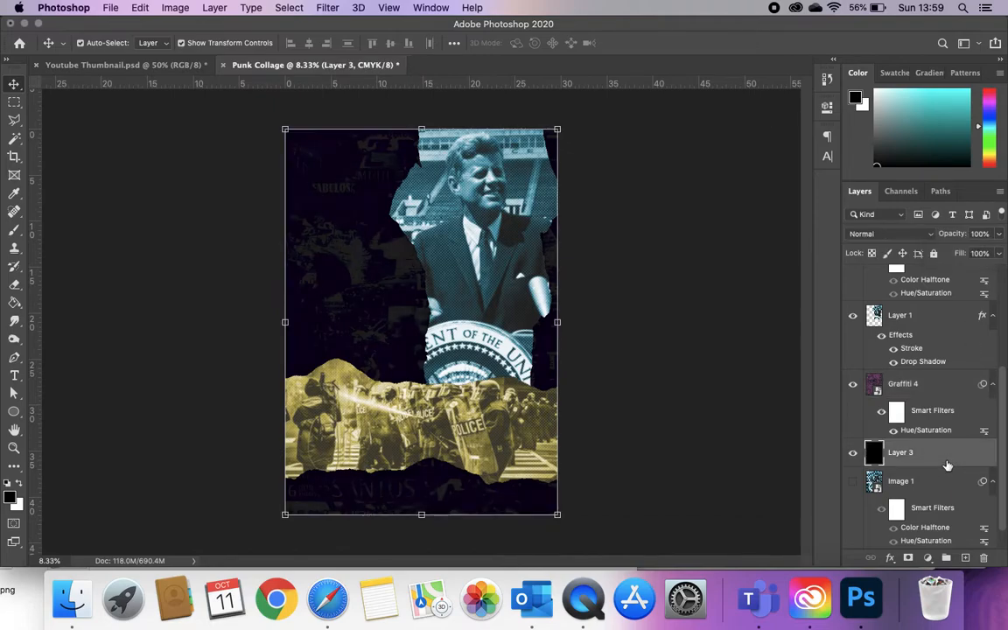
{"action": "left_click", "coordinate": [998, 235]}
{"action": "left_click_drag", "start_coordinate": [986, 253], "coordinate": [991, 252]}
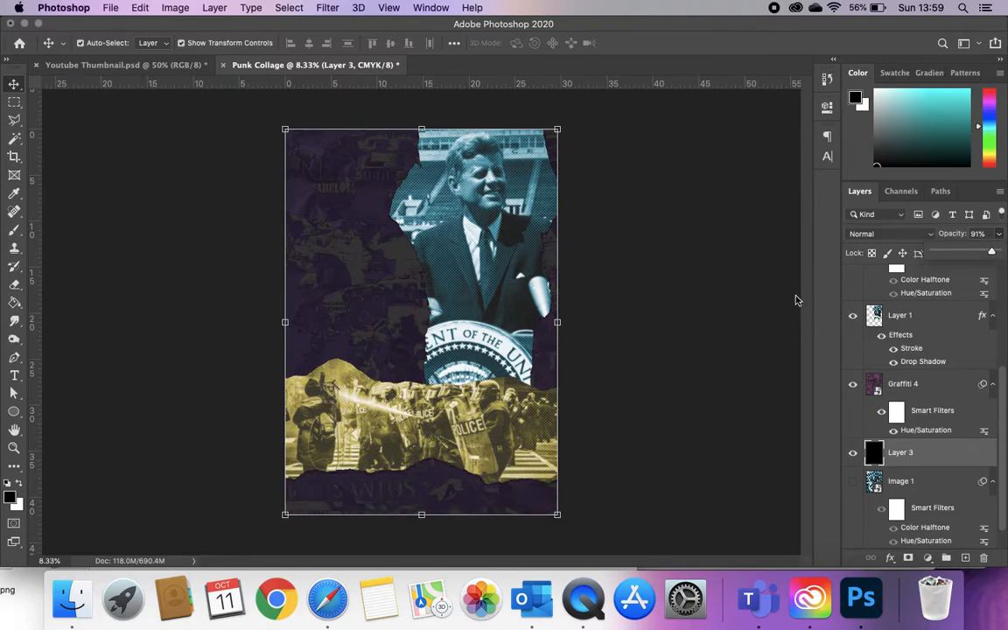
{"action": "left_click", "coordinate": [683, 288]}
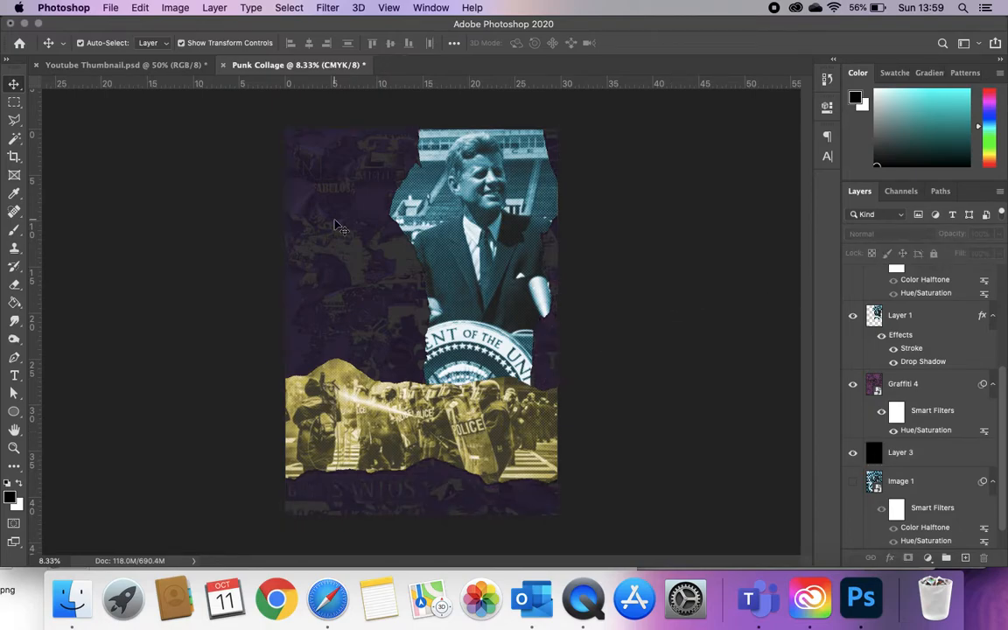
- Place Pin.png from the PUNK folder into the poster
{"action": "left_click", "coordinate": [72, 598]}
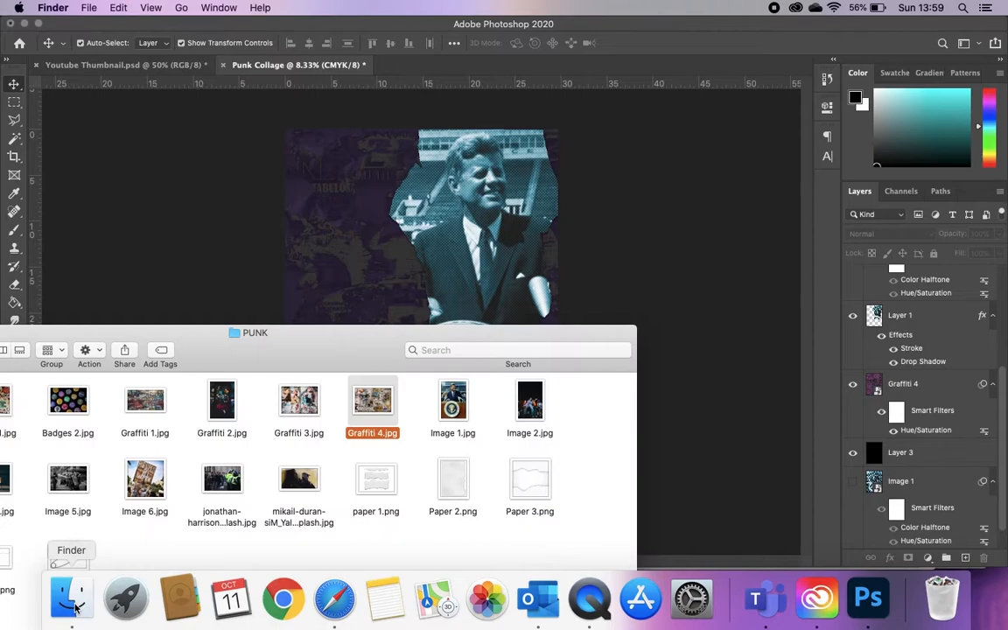
{"action": "left_click_drag", "start_coordinate": [298, 346], "coordinate": [436, 262]}
{"action": "left_click_drag", "start_coordinate": [202, 508], "coordinate": [347, 208]}
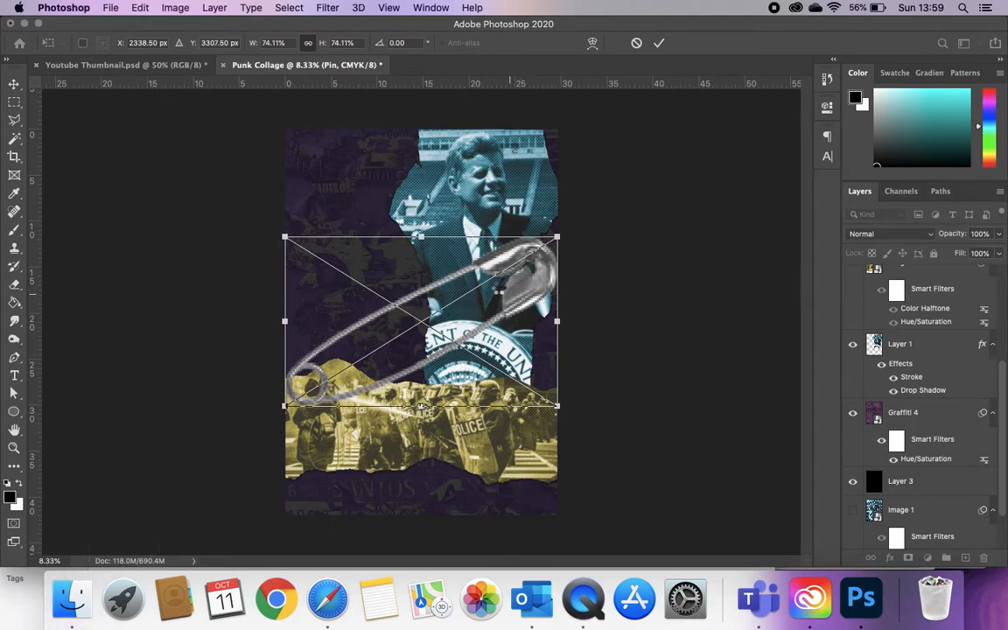
{"action": "key", "text": "Return"}
- Shrink the safety pin to about a third of the page width and position it across the speaker cut-out's left edge
{"action": "left_click_drag", "start_coordinate": [516, 300], "coordinate": [550, 264]}
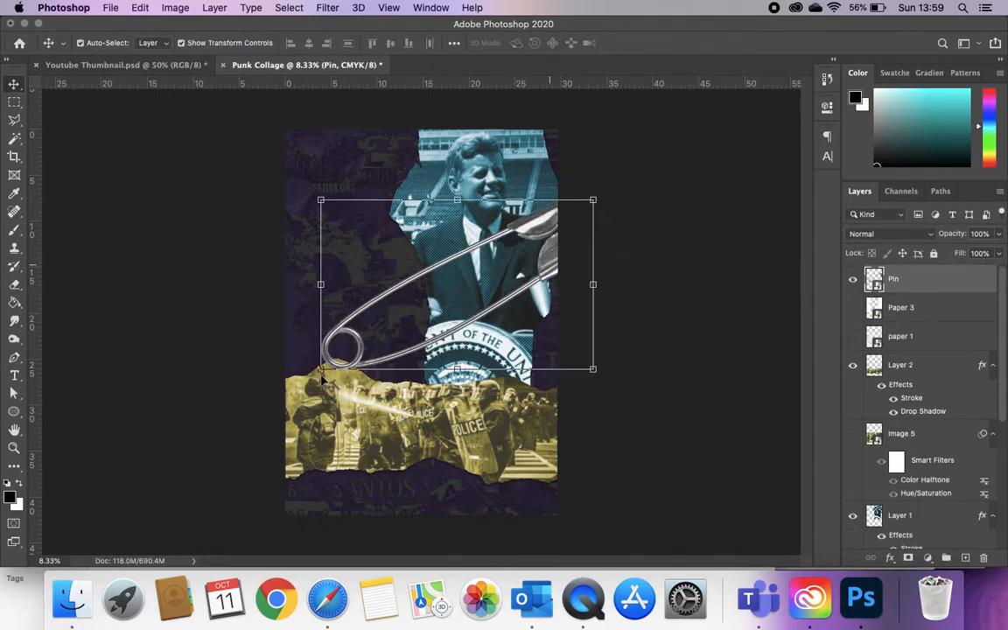
{"action": "left_click_drag", "start_coordinate": [320, 369], "coordinate": [496, 260]}
{"action": "left_click_drag", "start_coordinate": [540, 231], "coordinate": [477, 291]}
{"action": "key", "text": "Return"}
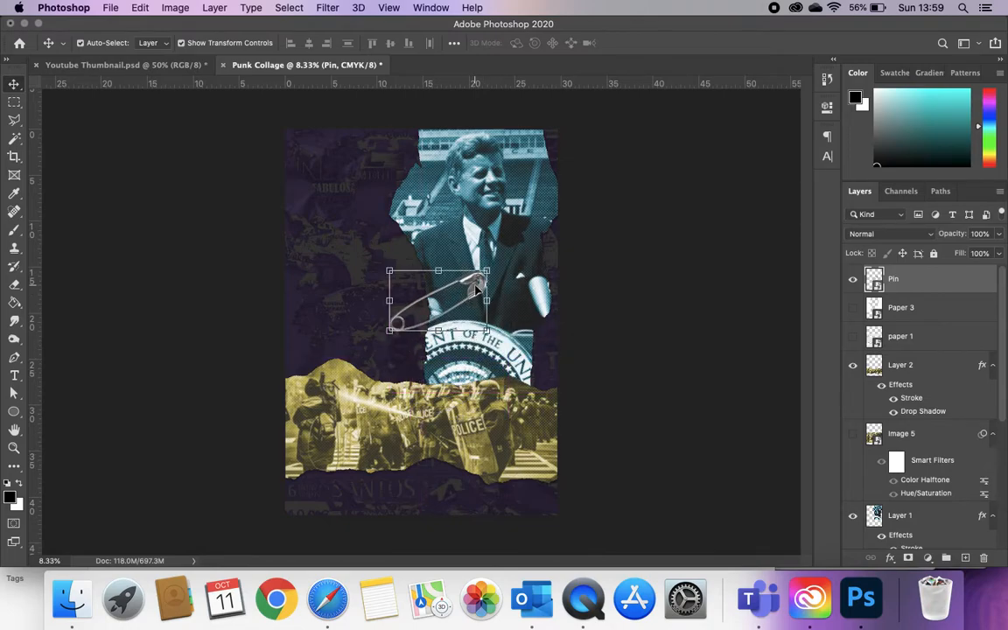
- Rasterize the Pin layer
{"action": "scroll", "coordinate": [477, 291], "scroll_direction": "up", "scroll_amount": 3}
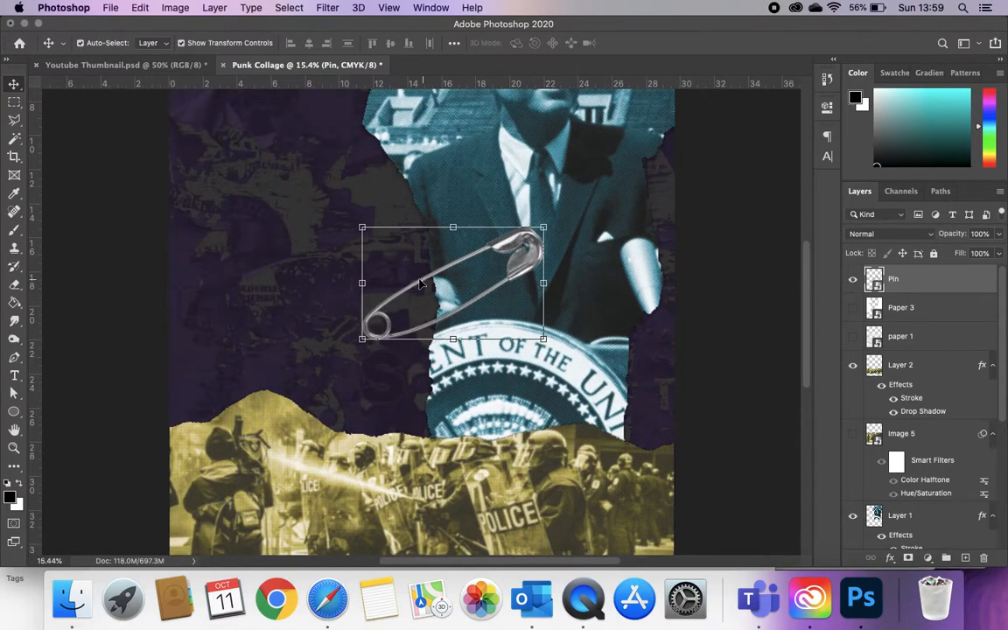
{"action": "right_click", "coordinate": [927, 283]}
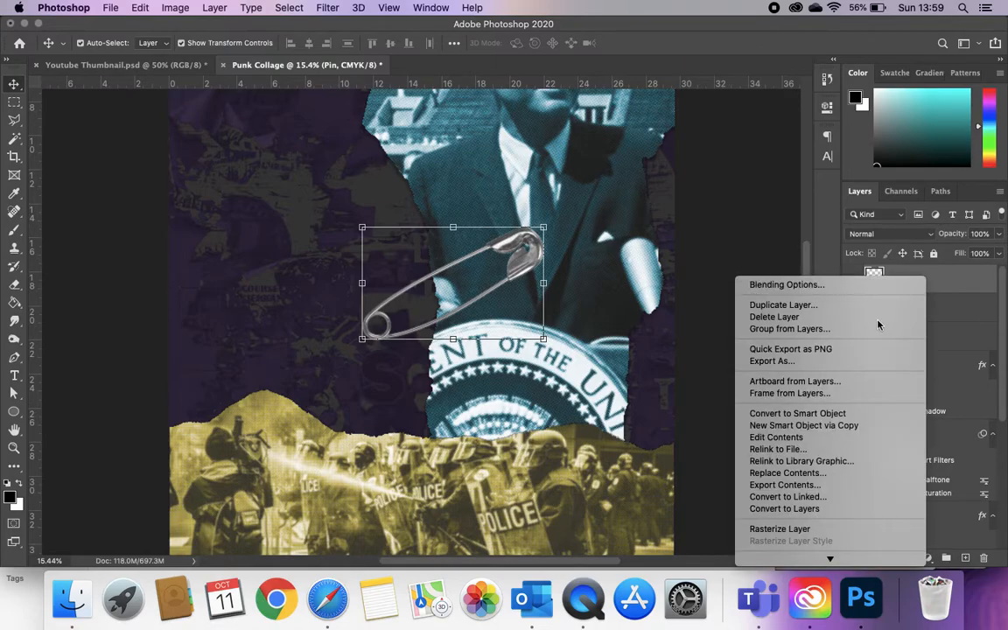
{"action": "left_click", "coordinate": [793, 530]}
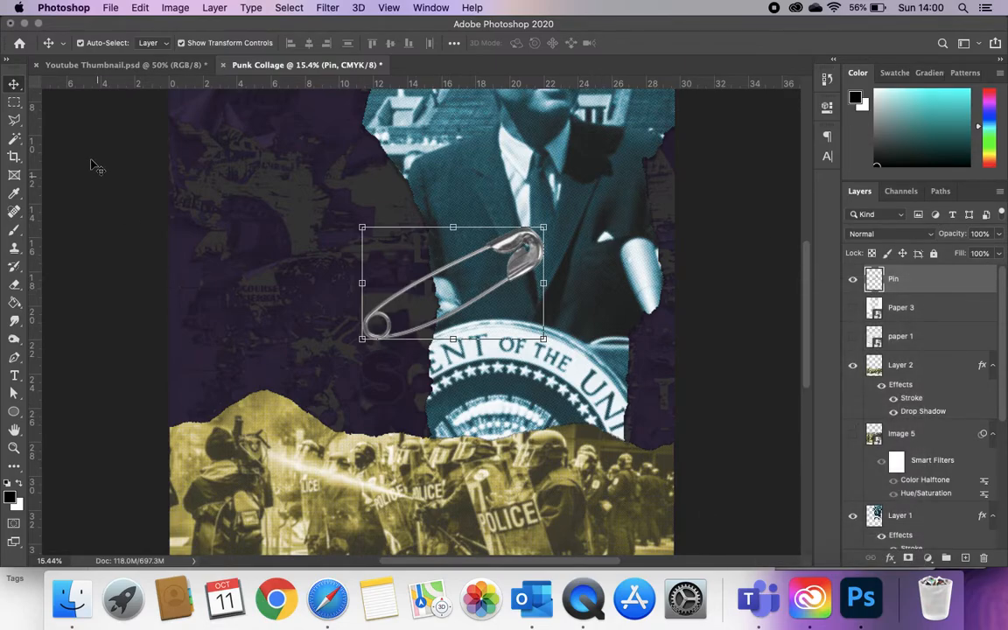
- Erase the middle section of the safety pin's upper wire where it crosses the speaker cut-out's left edge
{"action": "left_click", "coordinate": [13, 287]}
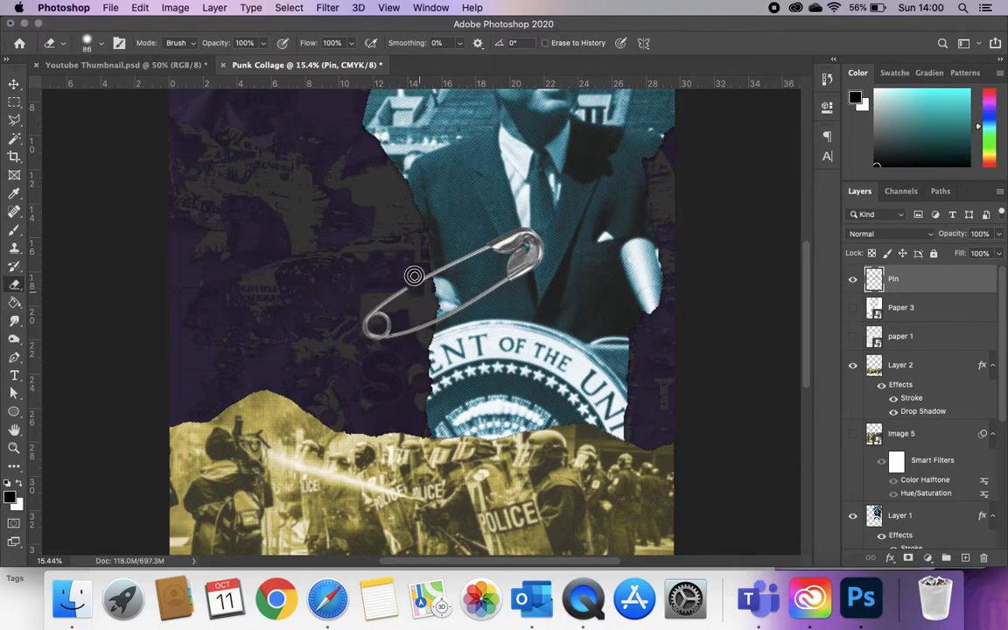
{"action": "left_click_drag", "start_coordinate": [423, 282], "coordinate": [410, 286]}
{"action": "left_click_drag", "start_coordinate": [442, 280], "coordinate": [456, 259]}
{"action": "left_click", "coordinate": [14, 84]}
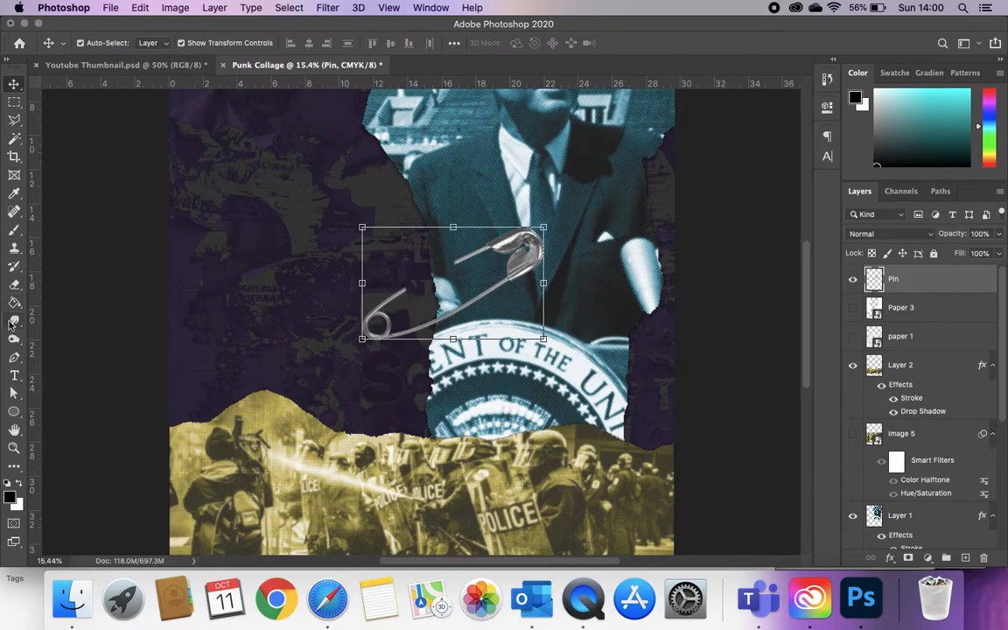
- Paint small black puncture marks at both cut ends of the safety pin's wire with a 20 px soft round brush
{"action": "left_click", "coordinate": [13, 230]}
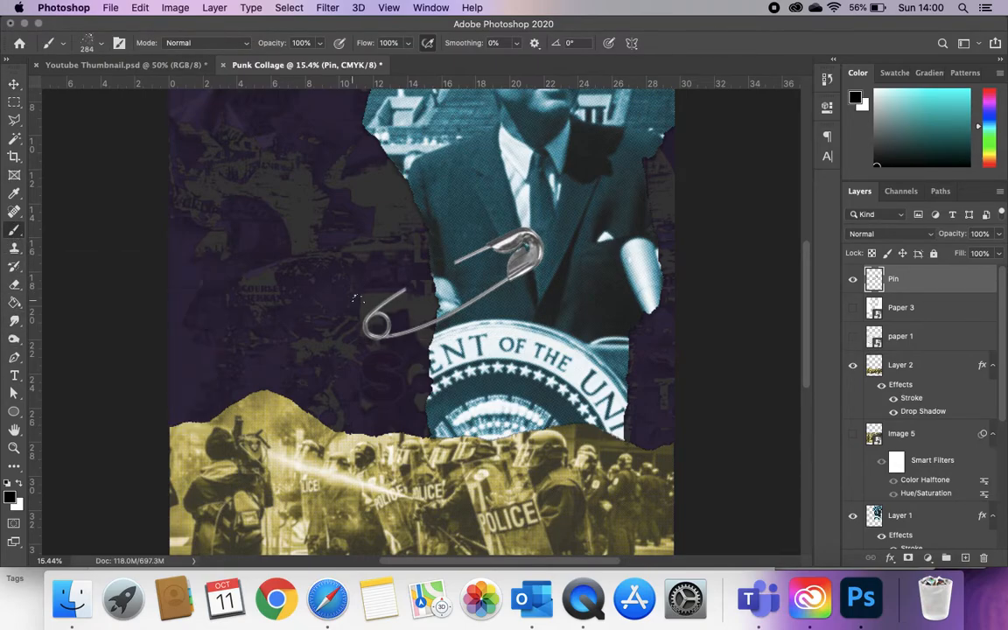
{"action": "left_click", "coordinate": [101, 44]}
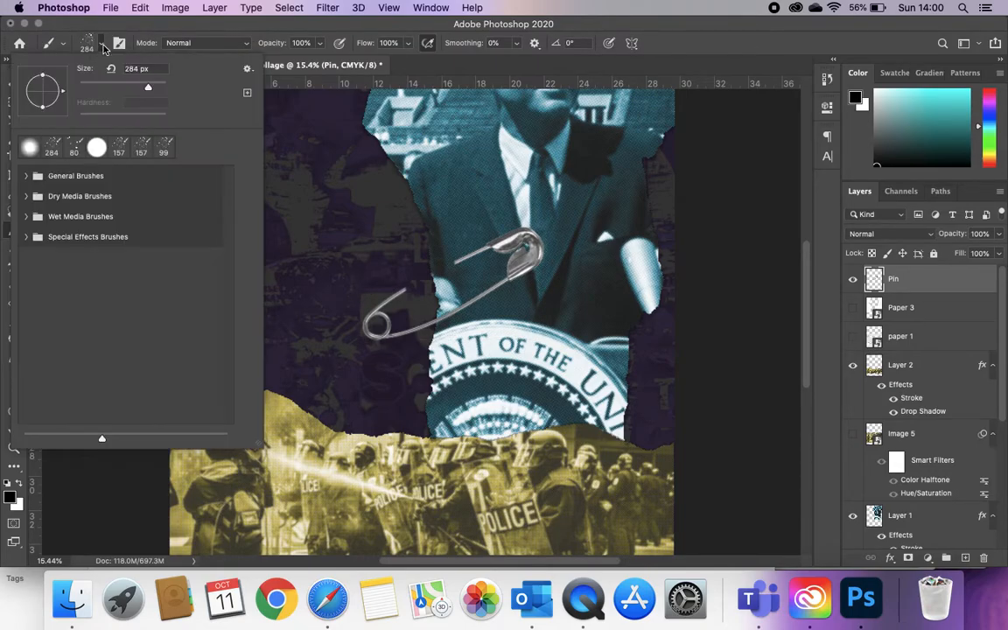
{"action": "left_click", "coordinate": [86, 44]}
{"action": "left_click", "coordinate": [87, 43]}
{"action": "left_click", "coordinate": [29, 147]}
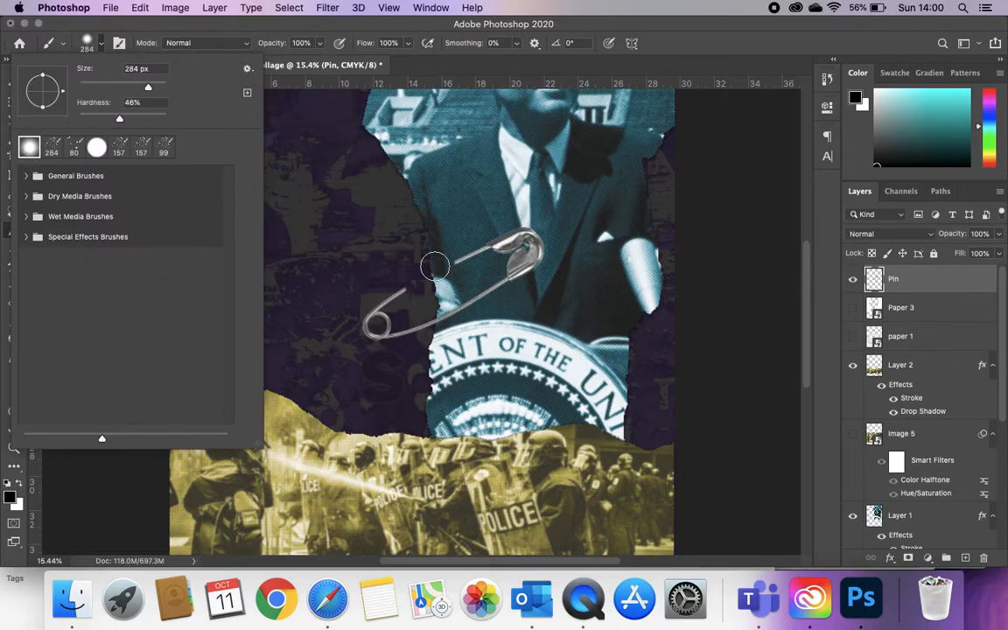
{"action": "left_click_drag", "start_coordinate": [98, 89], "coordinate": [86, 88]}
{"action": "left_click", "coordinate": [102, 42]}
{"action": "left_click_drag", "start_coordinate": [405, 285], "coordinate": [408, 292]}
{"action": "left_click_drag", "start_coordinate": [451, 259], "coordinate": [455, 261]}
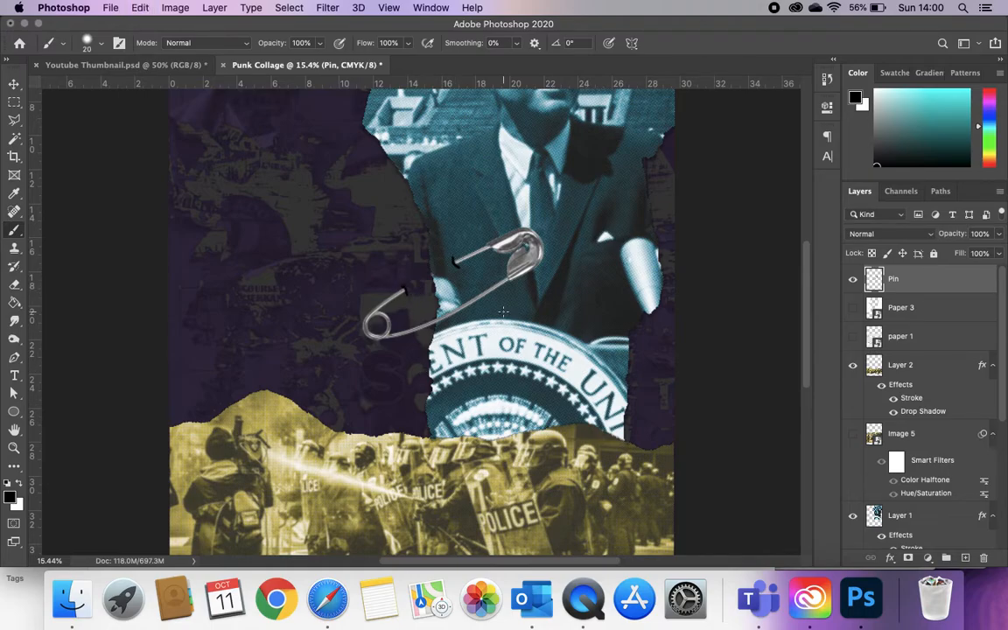
- Place the Badges 2 image into the poster at its default size
{"action": "key", "text": "super+minus"}
{"action": "key", "text": "super+minus"}
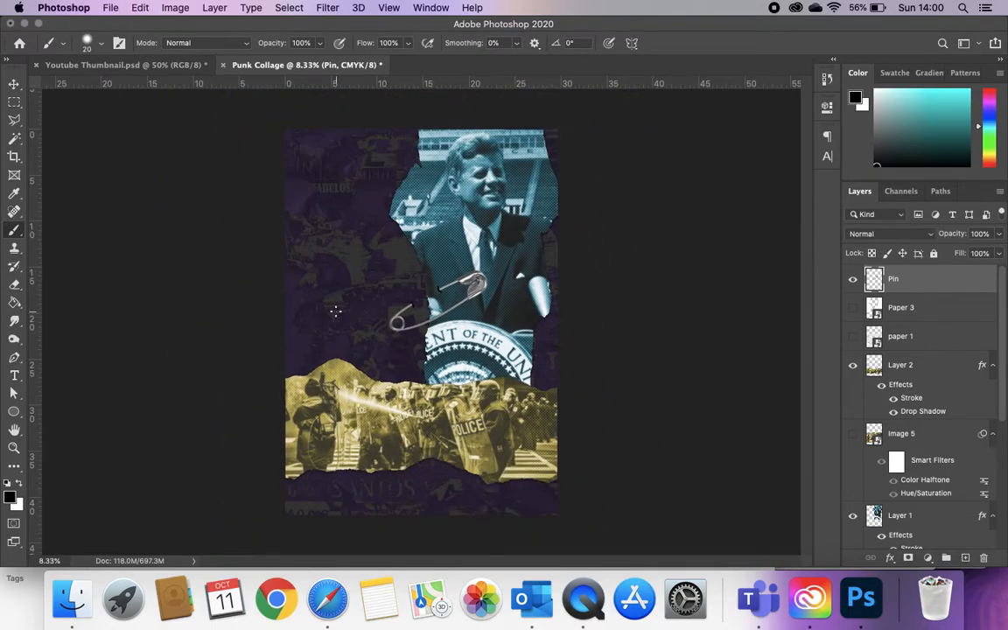
{"action": "key", "text": "v"}
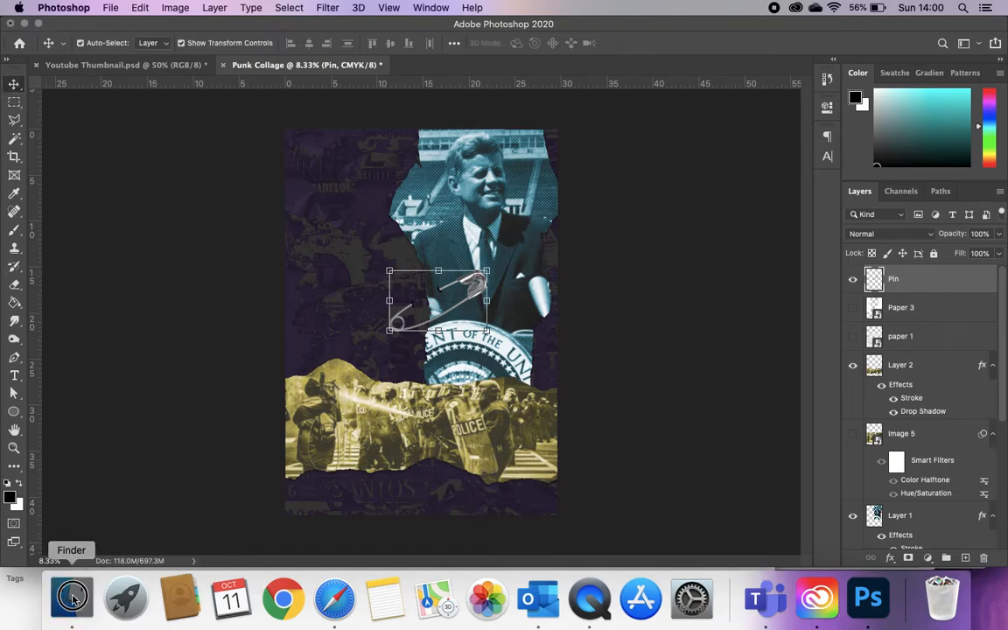
{"action": "left_click", "coordinate": [72, 598]}
{"action": "left_click", "coordinate": [201, 317]}
{"action": "left_click", "coordinate": [345, 190]}
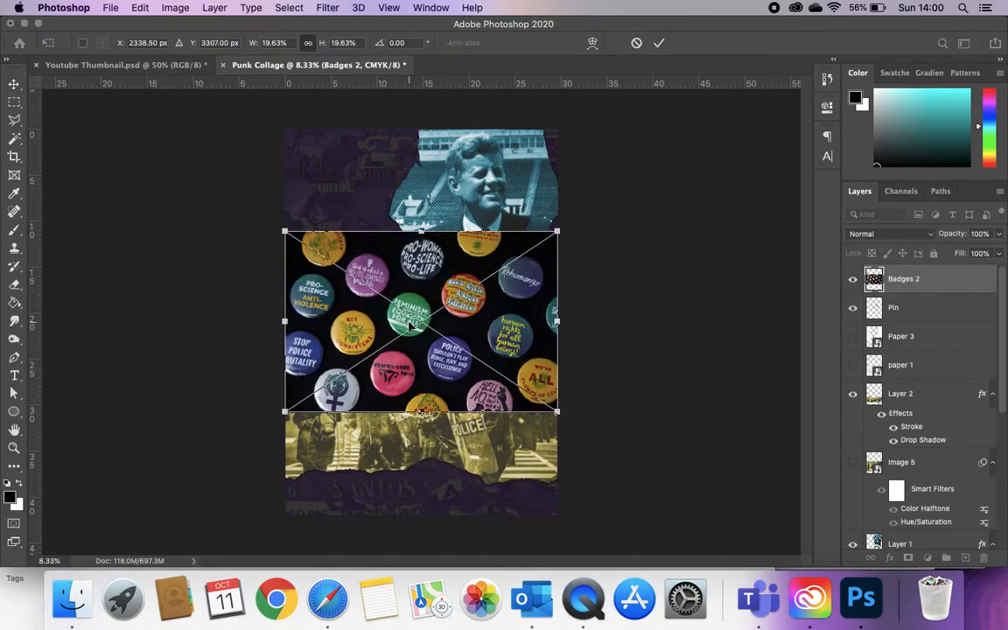
{"action": "key", "text": "Return"}
- Trace the purple "Police shouldn't play judge, jury, and executioner" badge with the Magnetic Lasso and copy it to a new layer
{"action": "scroll", "coordinate": [402, 364], "scroll_direction": "up", "scroll_amount": 5}
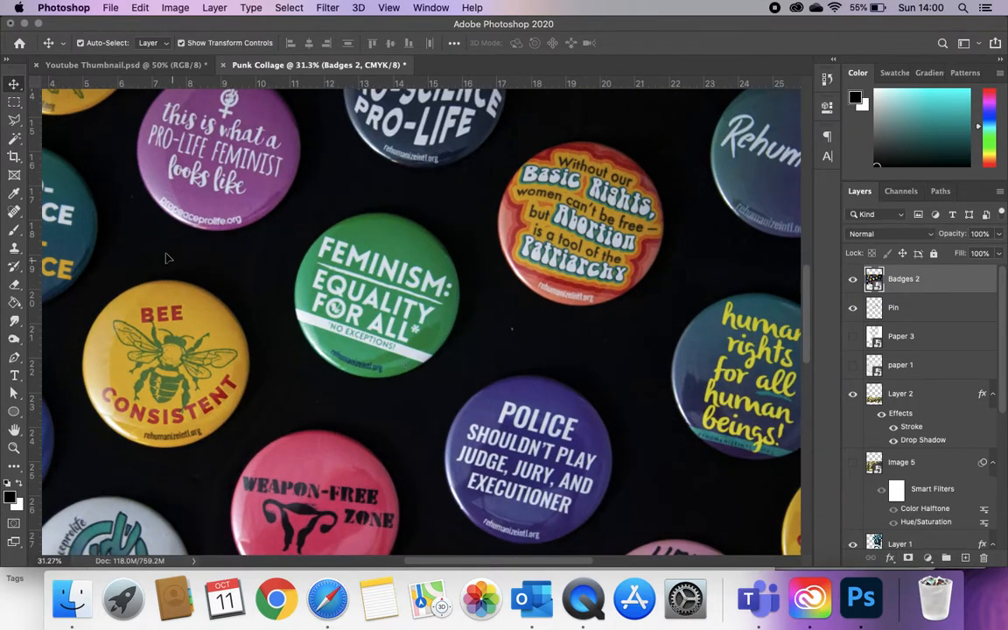
{"action": "left_click_drag", "start_coordinate": [14, 124], "coordinate": [52, 142]}
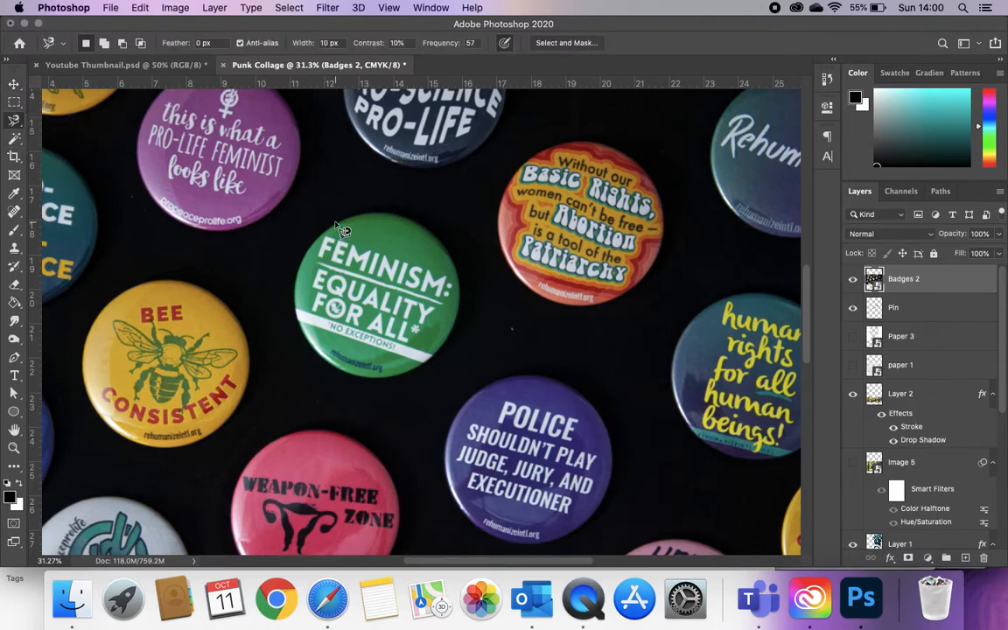
{"action": "scroll", "coordinate": [320, 258], "scroll_direction": "down", "scroll_amount": 5}
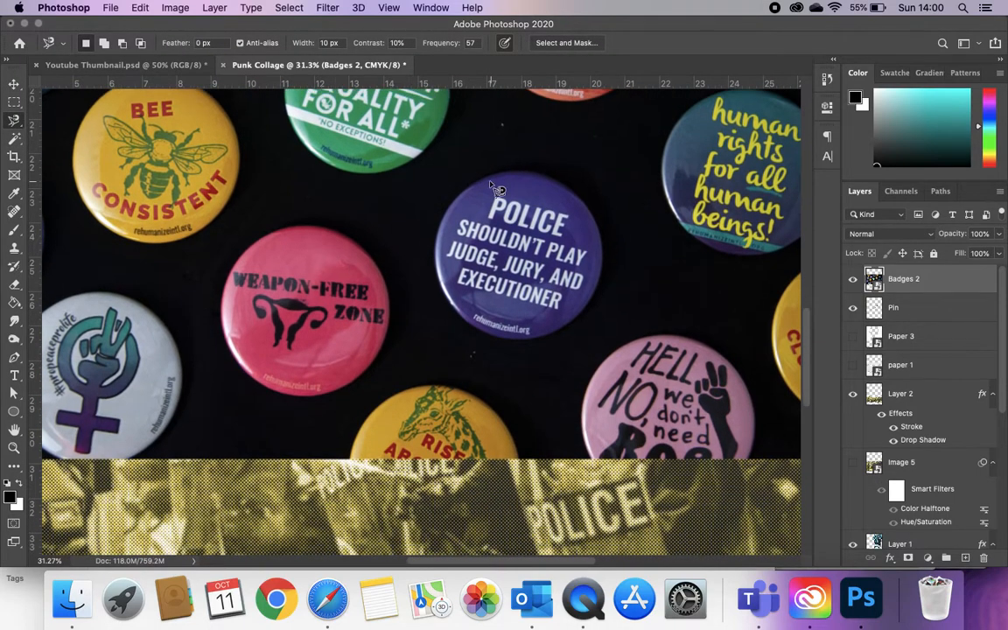
{"action": "left_click", "coordinate": [487, 177]}
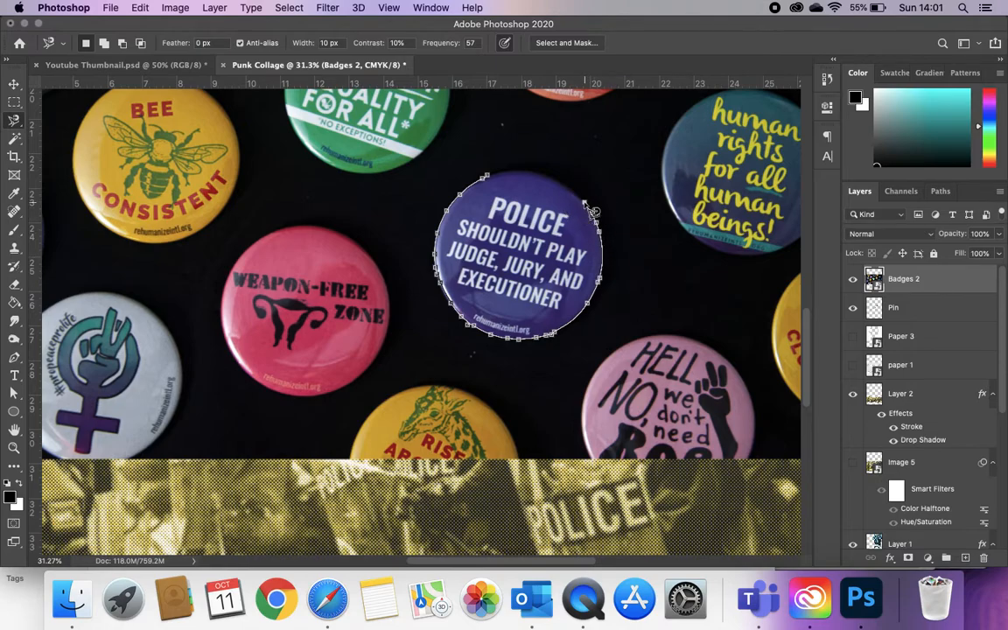
{"action": "left_click", "coordinate": [522, 178]}
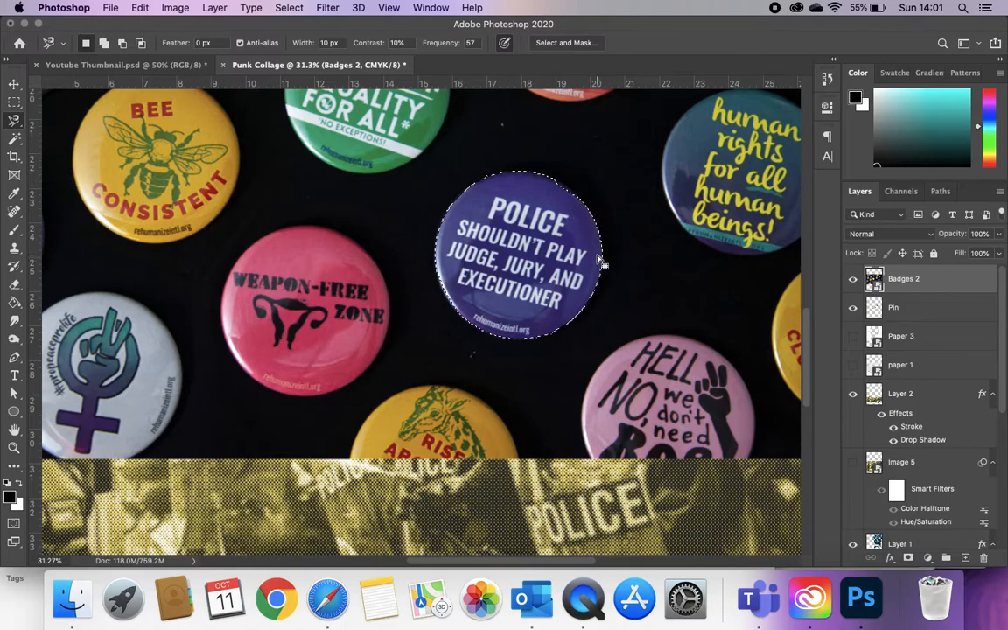
{"action": "key", "text": "super+j"}
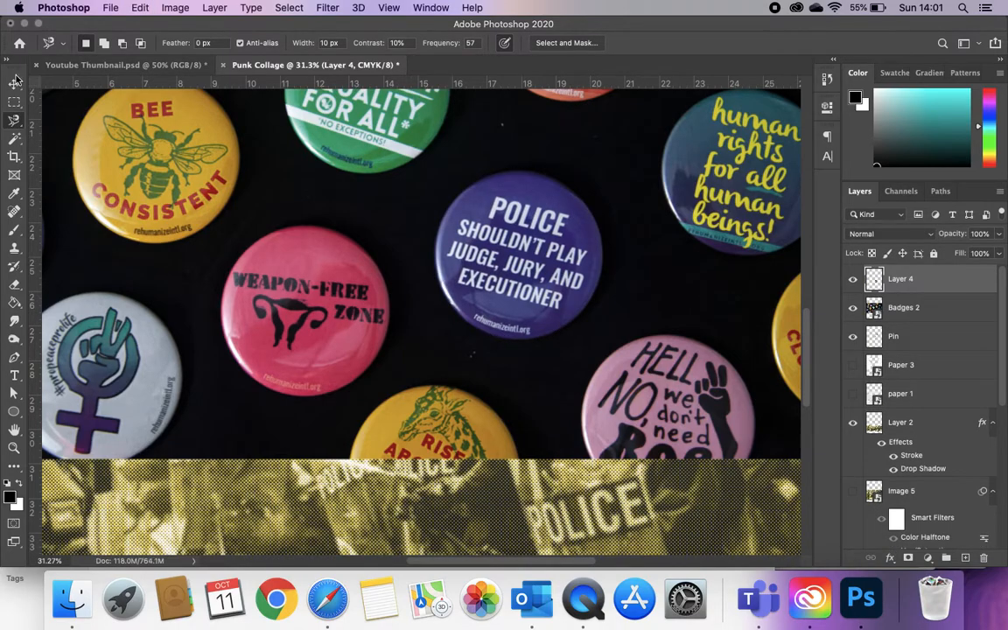
- Hide the Badges 2 layer, then enlarge the purple badge to over a quarter of the page width across the riot photo's lower-left edge
{"action": "left_click", "coordinate": [14, 83]}
{"action": "left_click", "coordinate": [852, 308]}
{"action": "left_click_drag", "start_coordinate": [546, 260], "coordinate": [404, 328]}
{"action": "scroll", "coordinate": [405, 328], "scroll_direction": "down", "scroll_amount": 6}
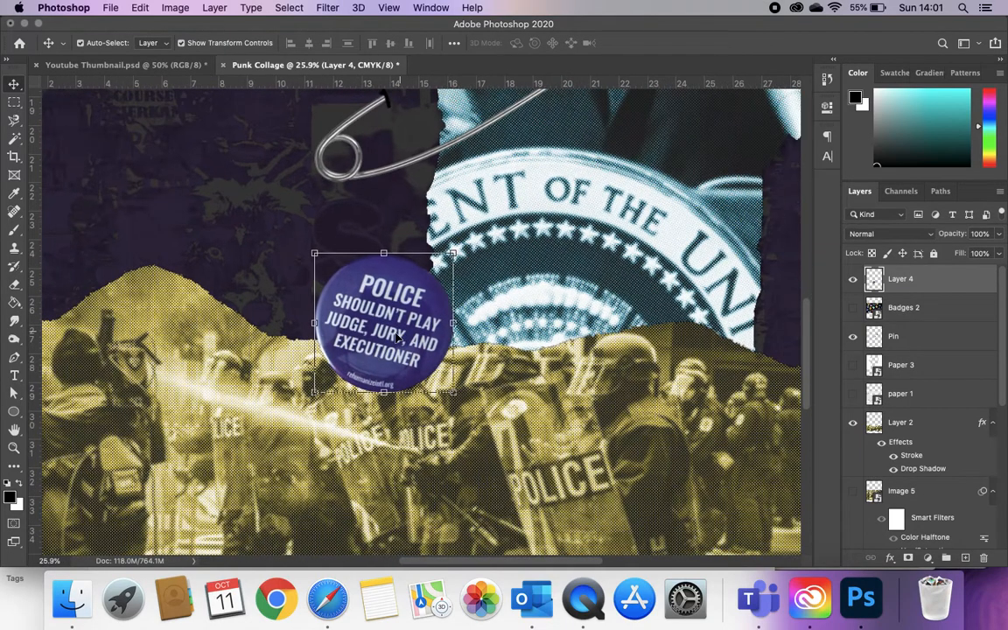
{"action": "left_click_drag", "start_coordinate": [444, 370], "coordinate": [508, 429]}
{"action": "left_click_drag", "start_coordinate": [457, 373], "coordinate": [585, 380]}
{"action": "scroll", "coordinate": [577, 386], "scroll_direction": "down", "scroll_amount": 3}
{"action": "scroll", "coordinate": [577, 385], "scroll_direction": "left", "scroll_amount": 1}
{"action": "scroll", "coordinate": [587, 388], "scroll_direction": "down", "scroll_amount": 4}
{"action": "left_click_drag", "start_coordinate": [555, 310], "coordinate": [357, 424]}
{"action": "key", "text": "Return"}
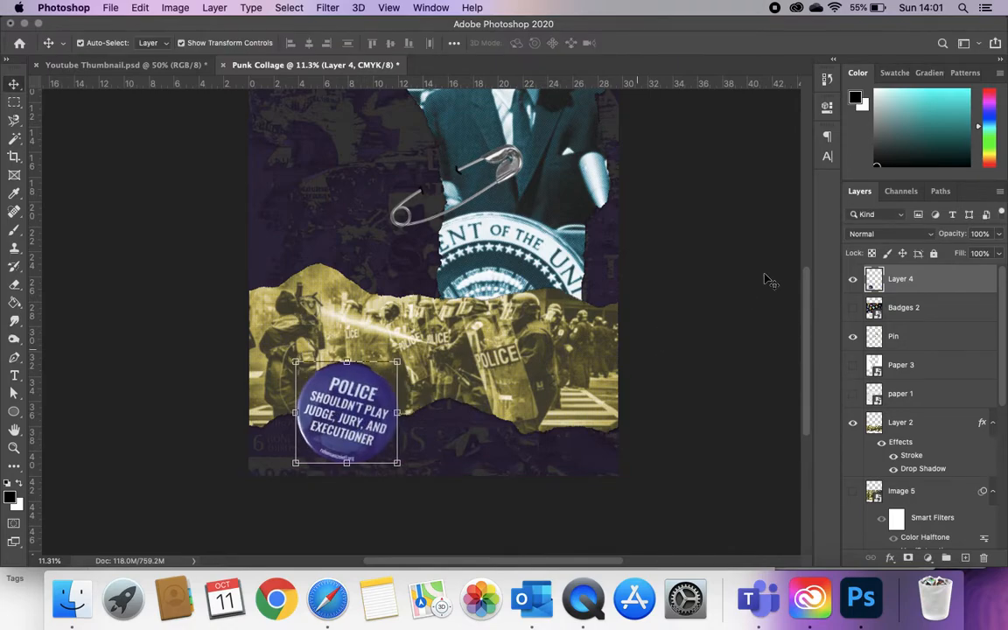
- Add a Stroke and a Drop Shadow layer style to the purple badge on Layer 4
{"action": "double_click", "coordinate": [957, 280]}
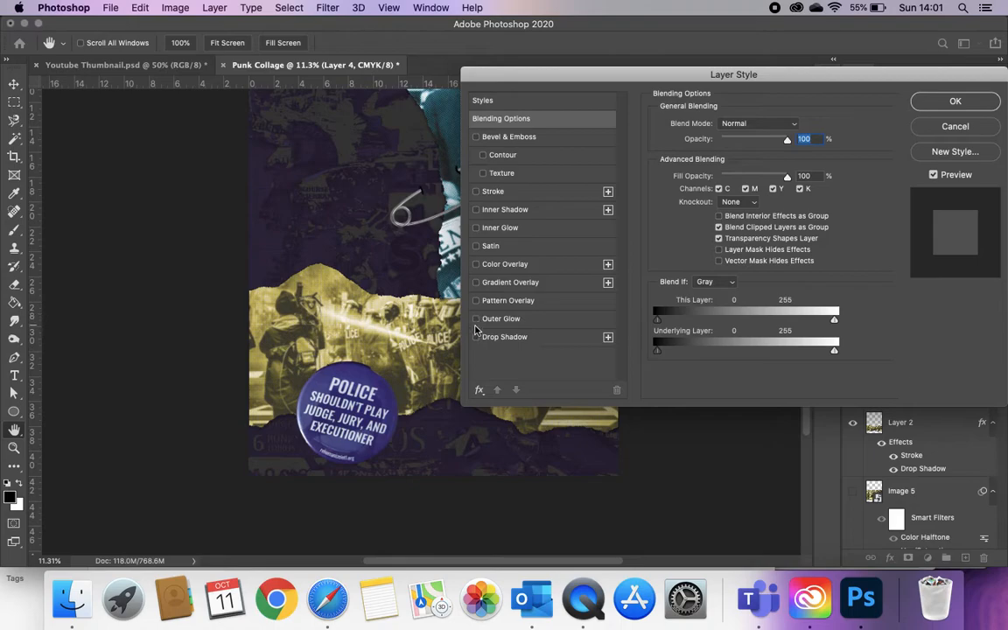
{"action": "left_click", "coordinate": [477, 342]}
{"action": "left_click", "coordinate": [477, 191]}
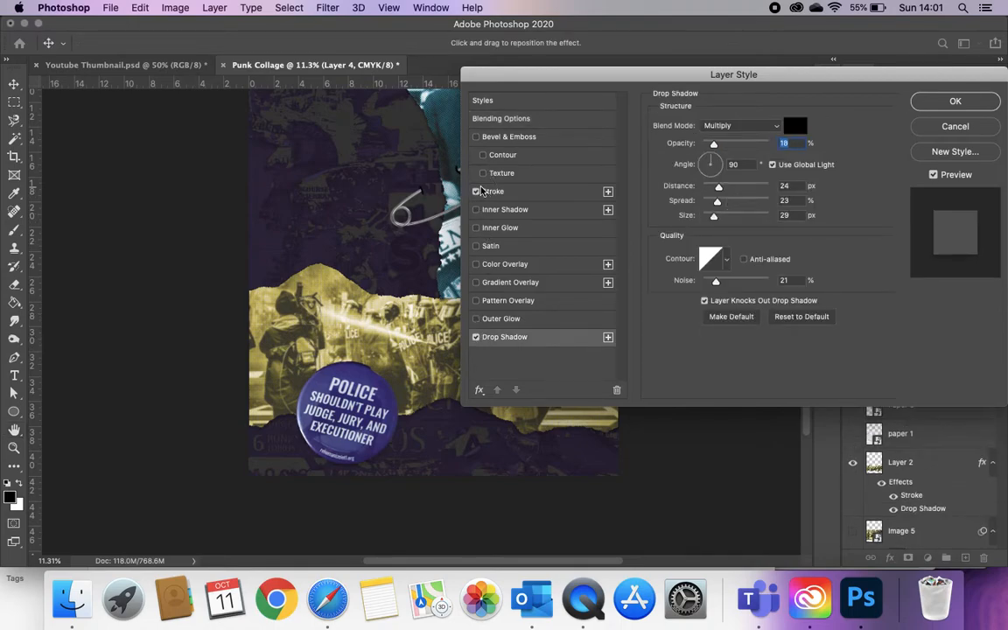
{"action": "left_click", "coordinate": [958, 102]}
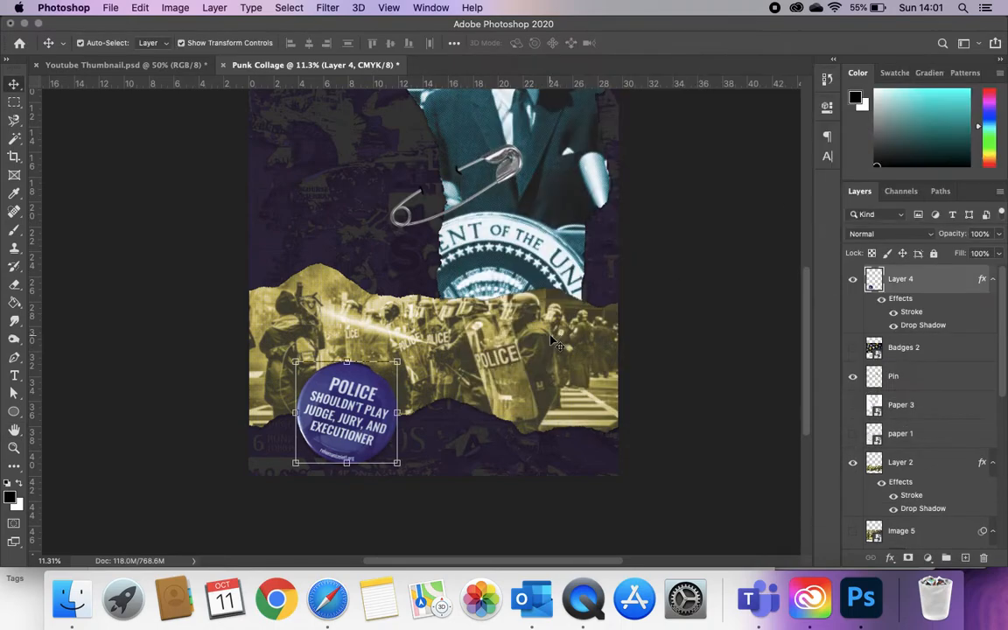
- Nudge the purple badge slightly towards the poster's left edge and deselect all layers
{"action": "scroll", "coordinate": [497, 460], "scroll_direction": "down", "scroll_amount": 2}
{"action": "left_click", "coordinate": [579, 470]}
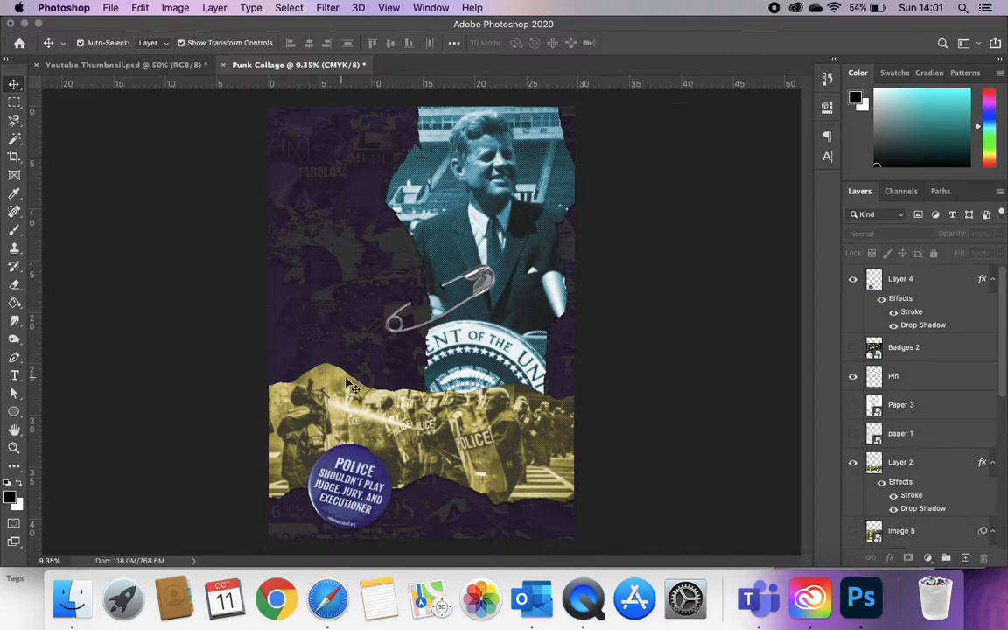
{"action": "mouse_move", "coordinate": [354, 521]}
{"action": "left_mouse_down"}
{"action": "mouse_move", "coordinate": [319, 486]}
{"action": "mouse_move", "coordinate": [347, 522]}
{"action": "left_mouse_up"}
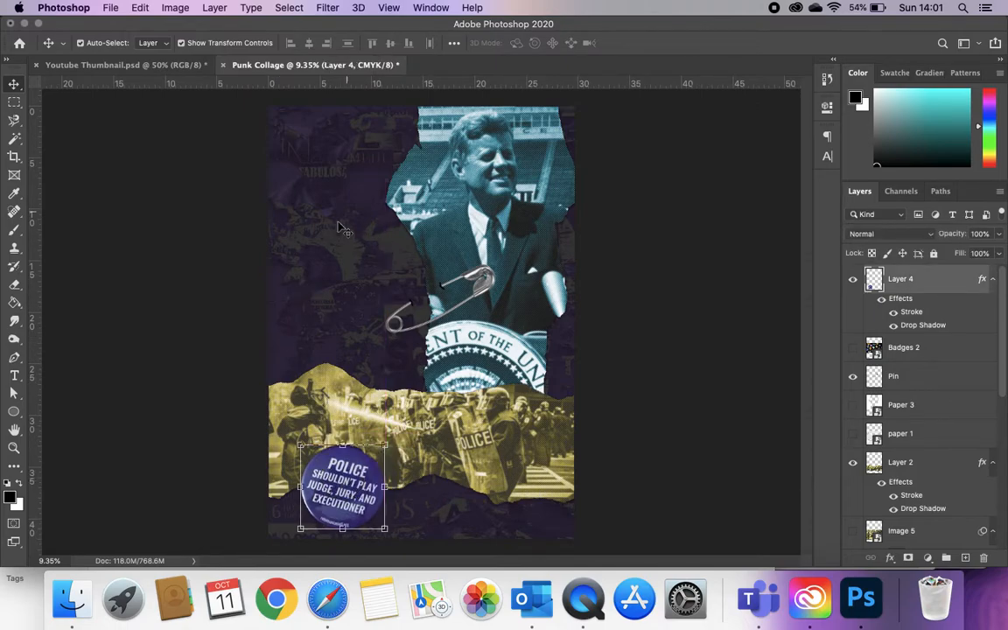
{"action": "left_click", "coordinate": [320, 292]}
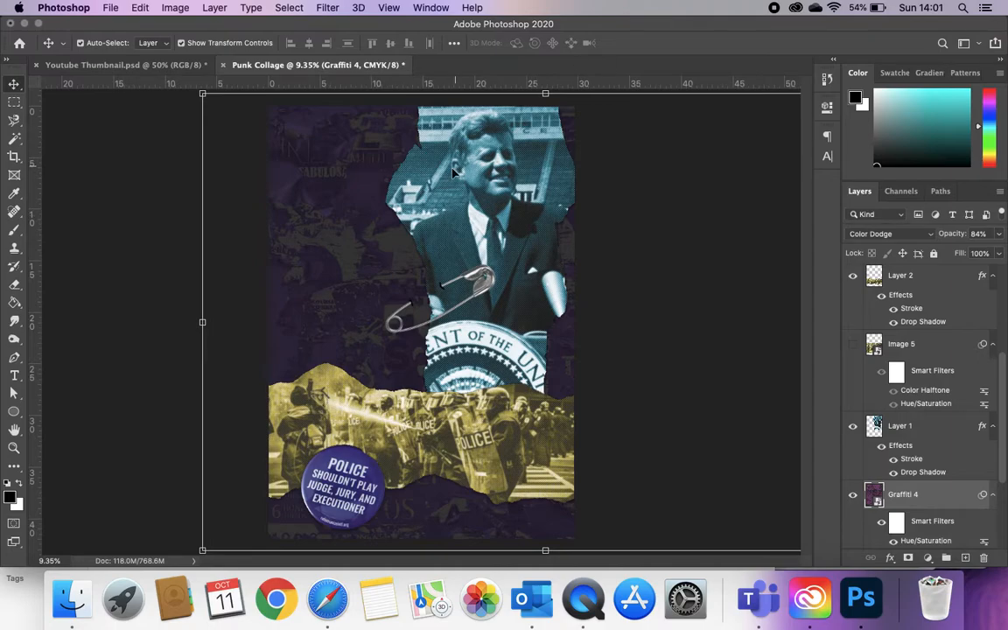
{"action": "left_click", "coordinate": [144, 306]}
{"action": "key", "text": "super+minus"}
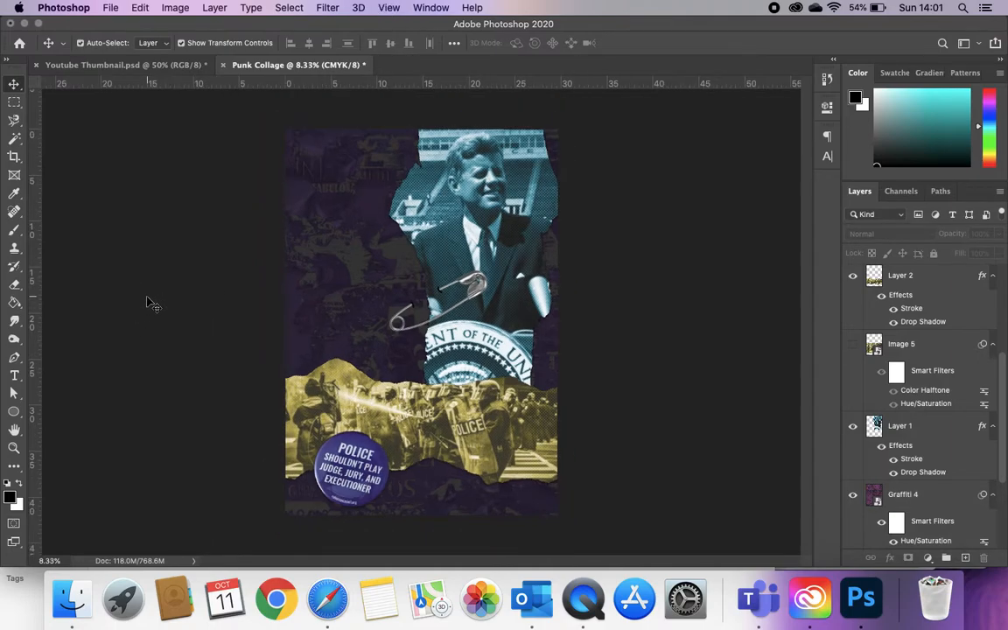